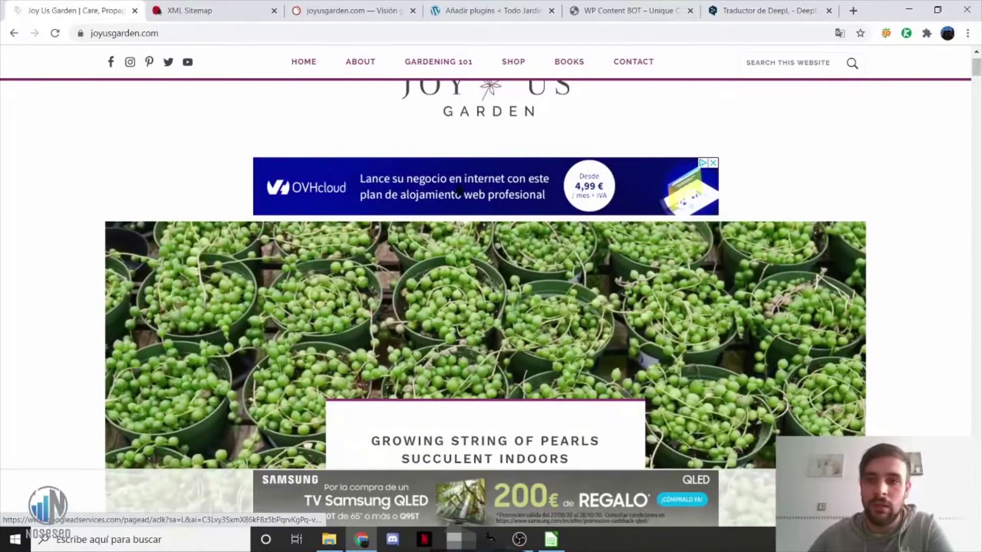
- Review the Joy Us Garden site and its Amazon shop page, and switch to the domain overview of joyusgarden.com
scroll(345, 142, "up", 2)
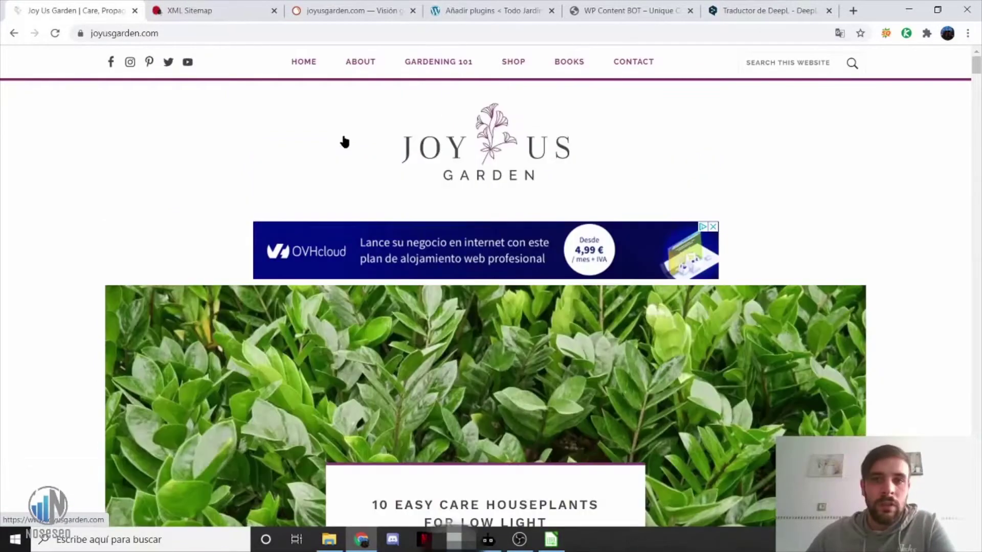
left_click(513, 63)
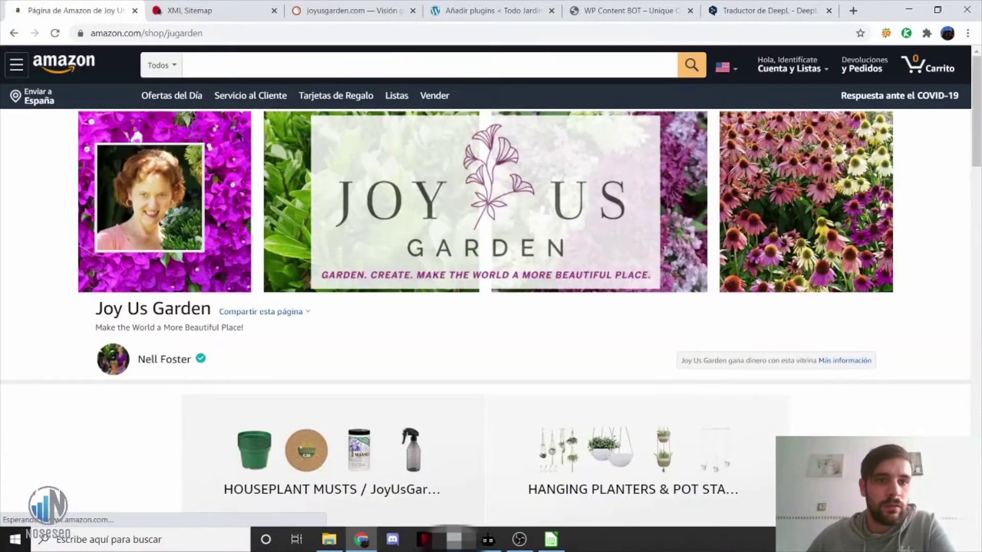
left_click(14, 34)
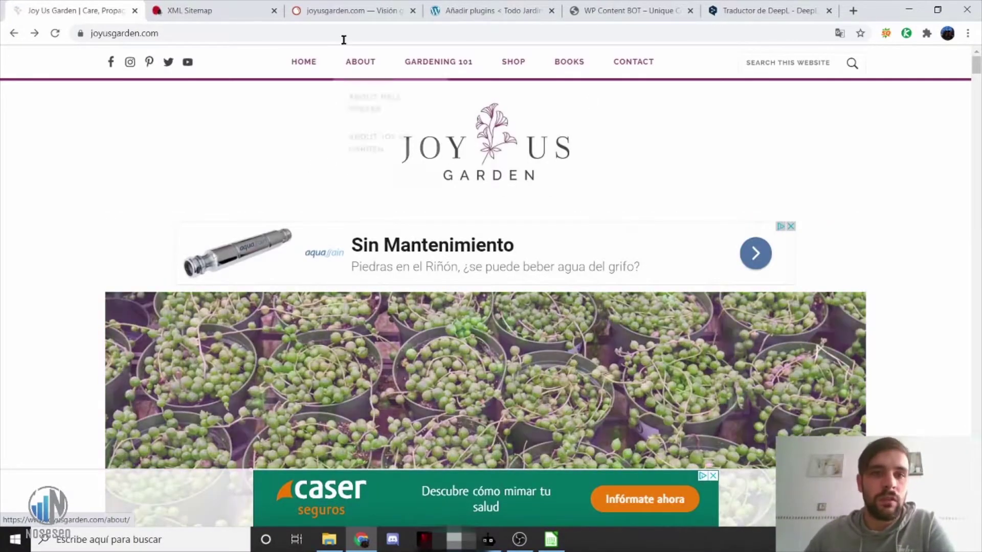
left_click(348, 11)
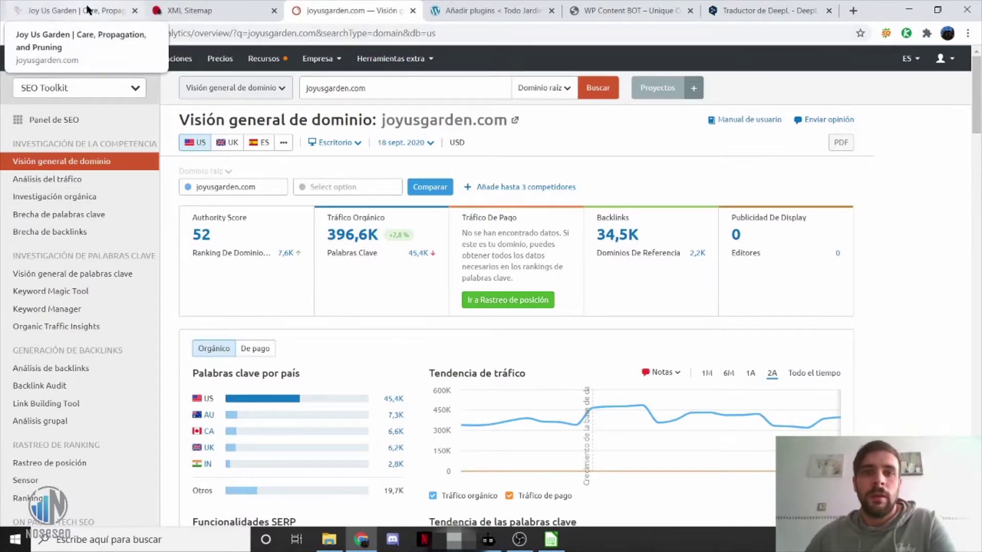
- Examine the WP Content BOT website, from its introduction to the pricing plans
left_click(612, 13)
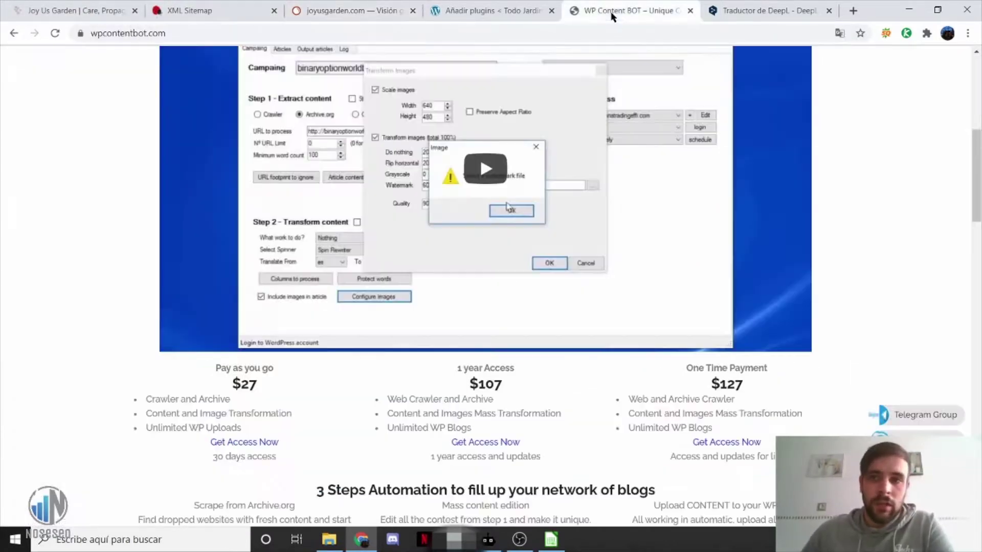
scroll(231, 91, "up", 8)
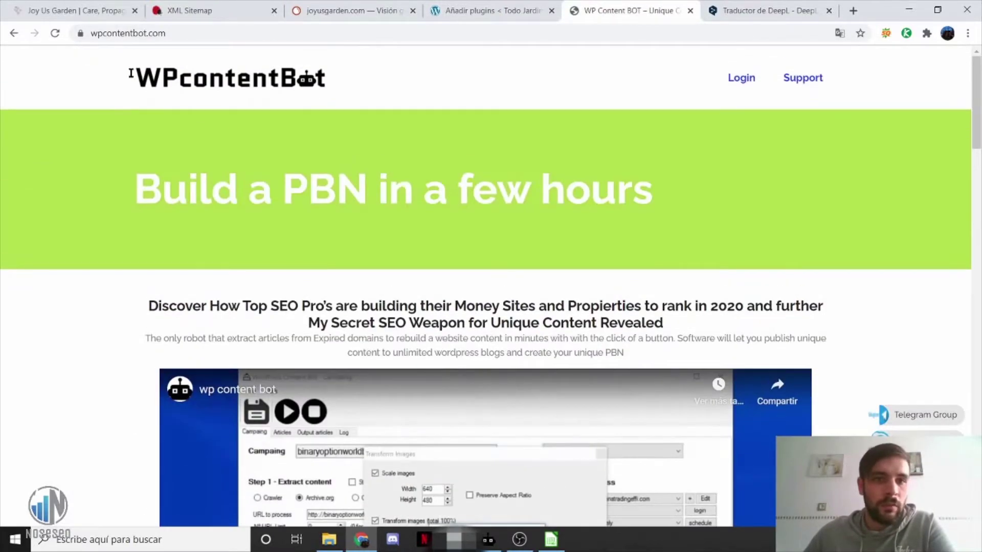
scroll(173, 86, "down", 11)
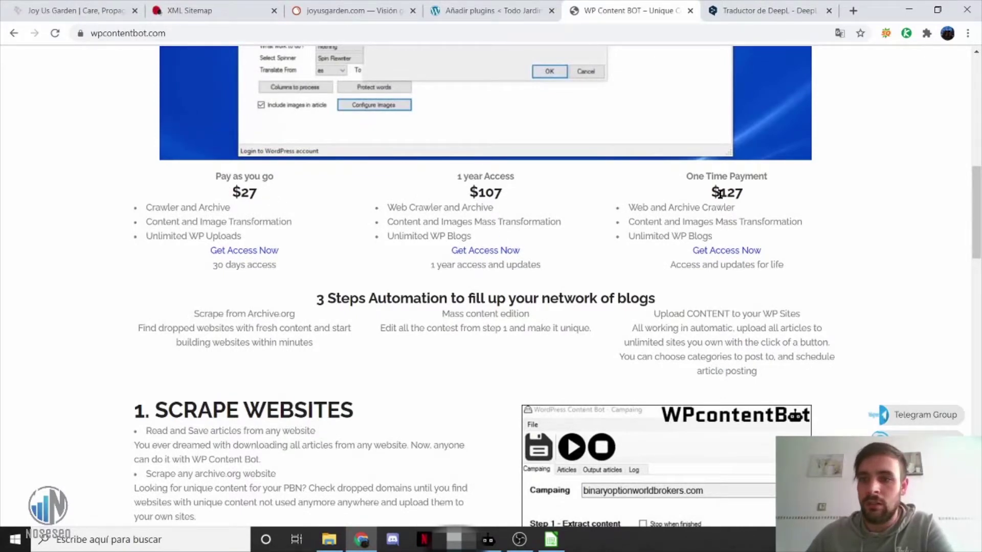
scroll(623, 223, "up", 6)
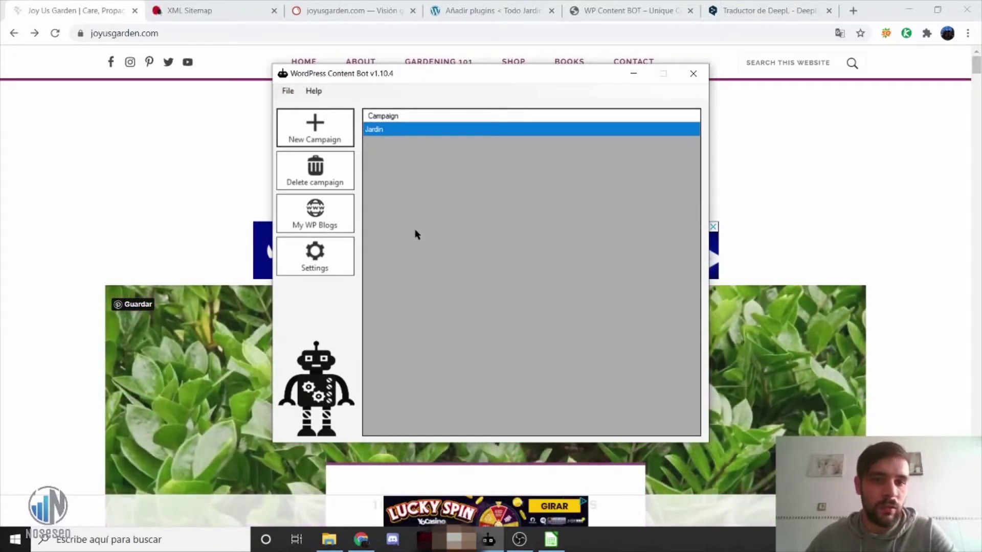
- Add a WordPress blog account in WordPress Content Bot, leaving the URL and login fields blank
left_click(306, 218)
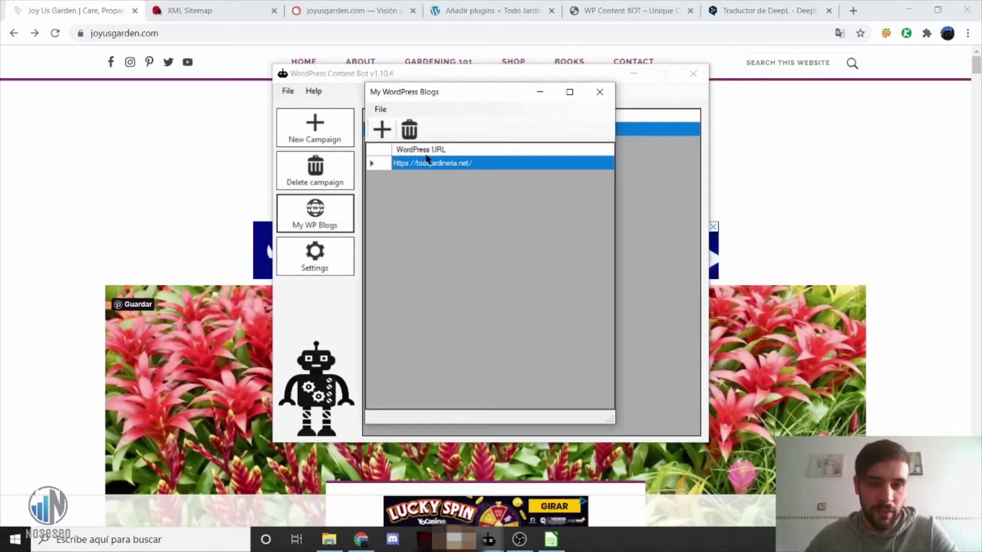
left_click(383, 131)
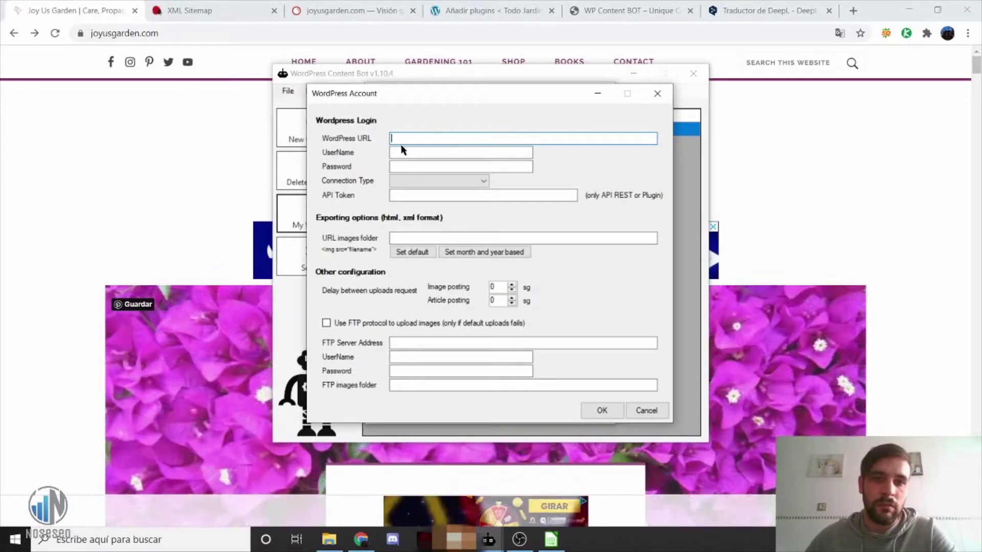
left_click(405, 151)
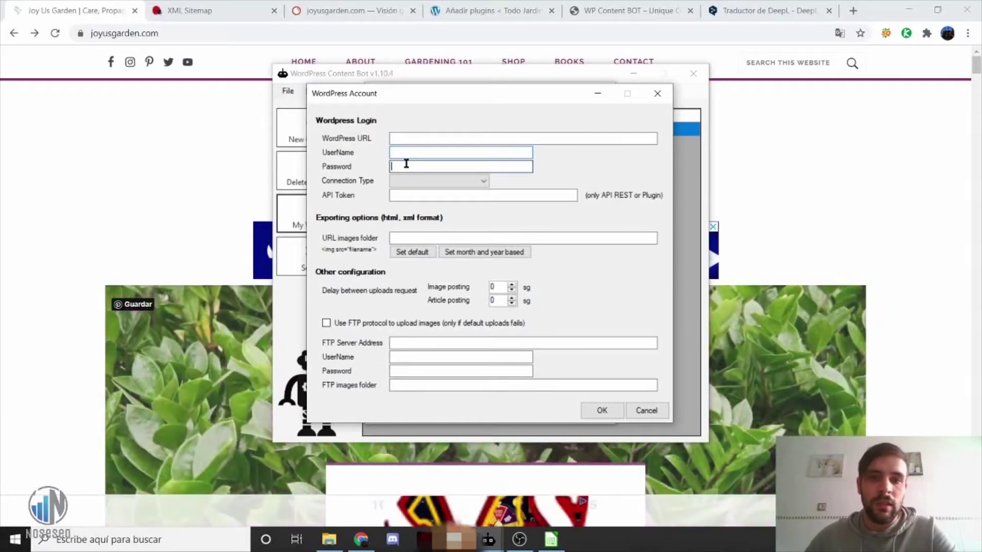
left_click(466, 164)
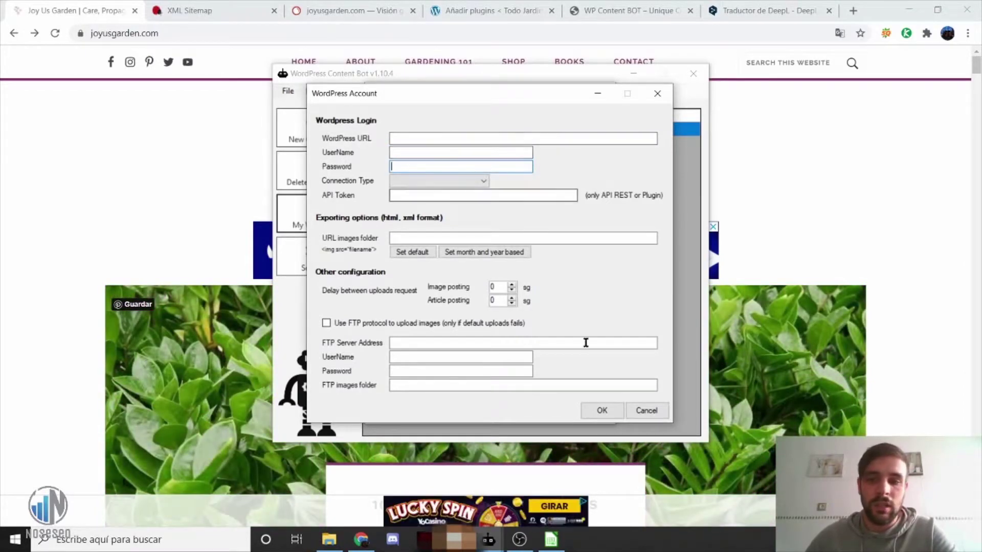
left_click(597, 408)
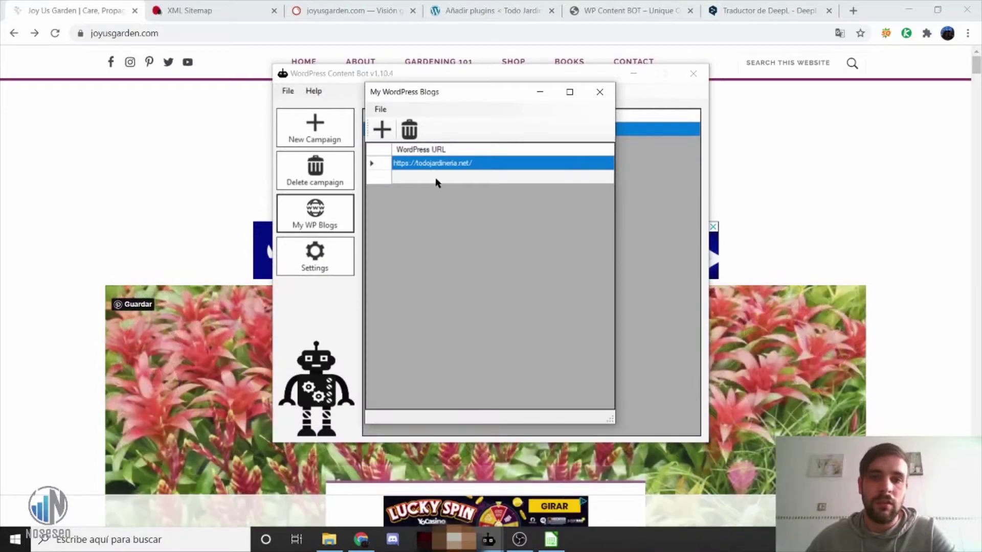
- Delete the blank blog entry from the WordPress blogs list and close the list
left_click(435, 178)
left_click(409, 131)
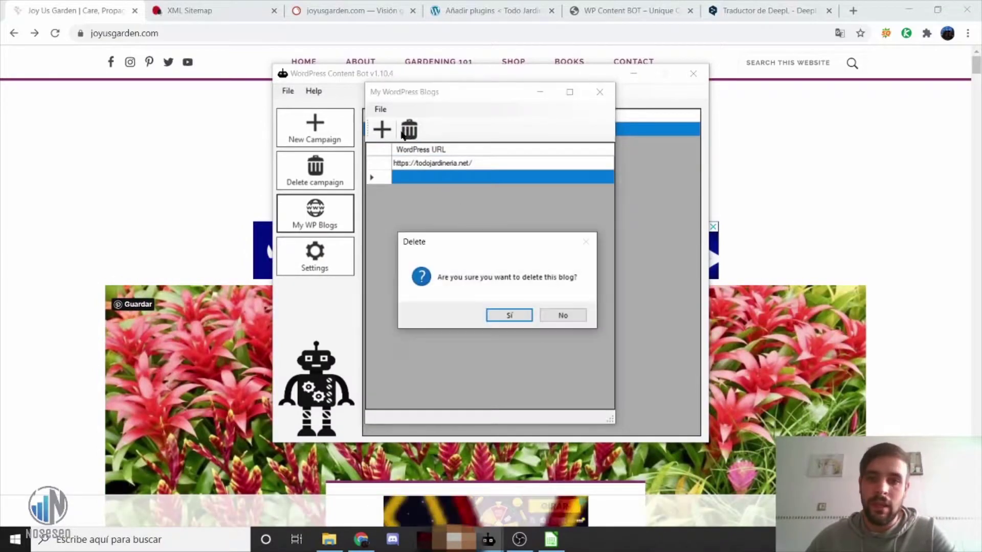
left_click(508, 317)
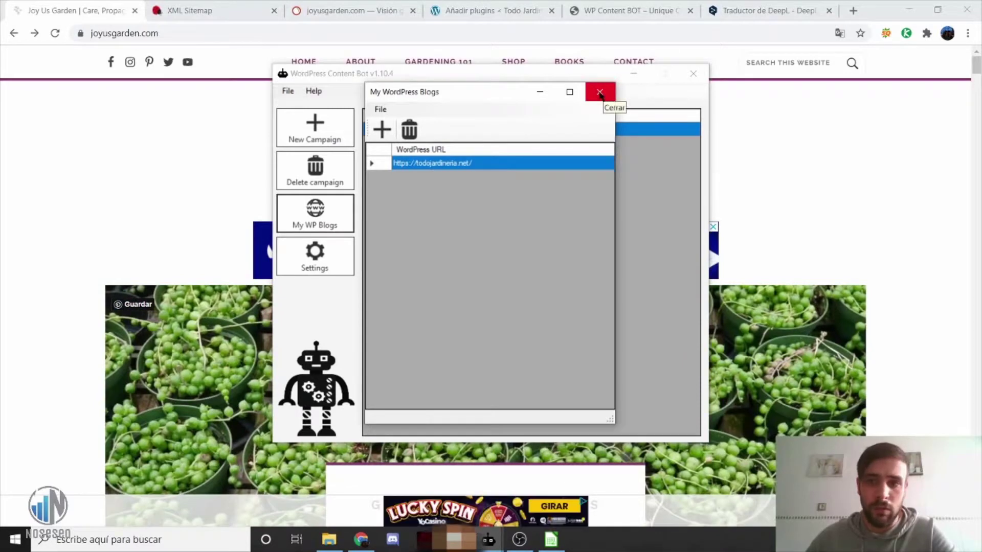
left_click(606, 96)
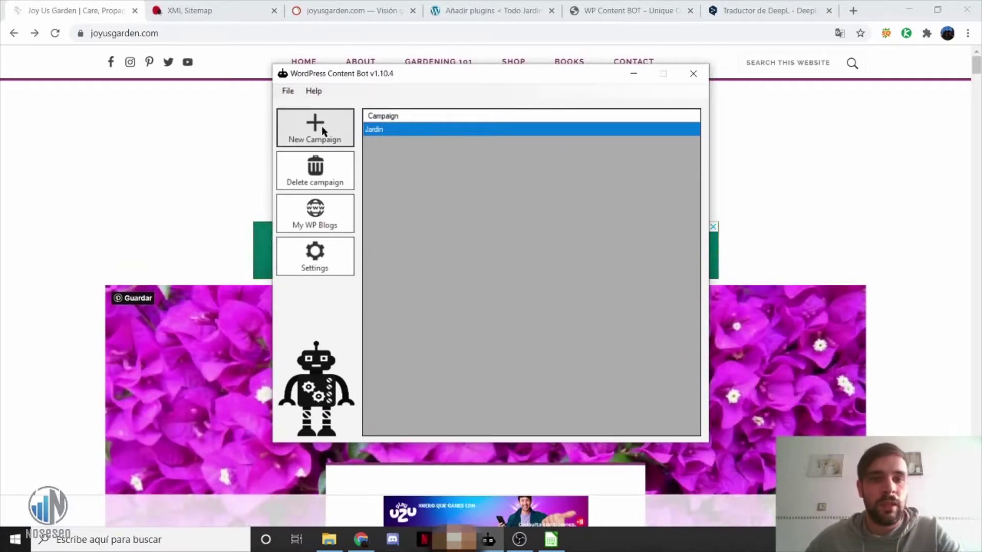
left_click(321, 126)
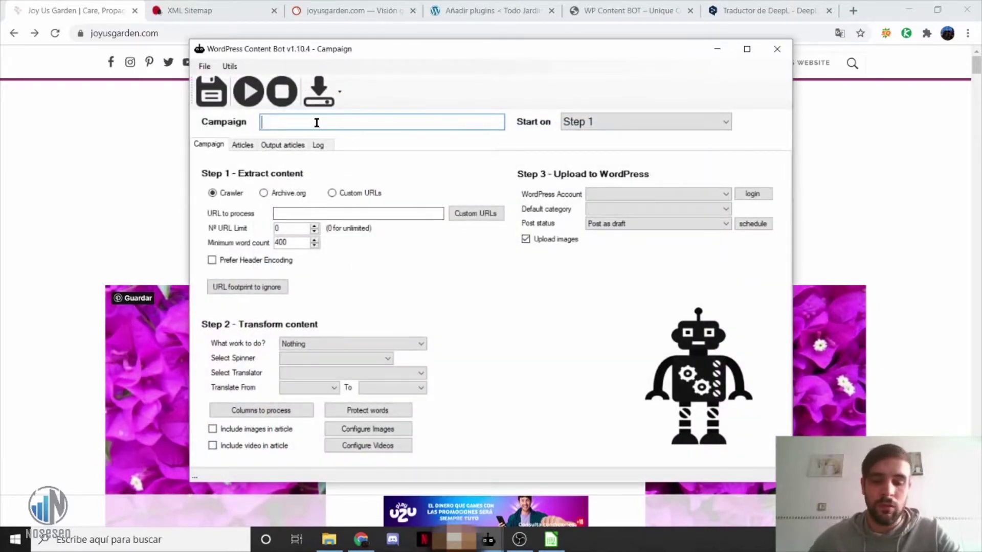
type("JJ")
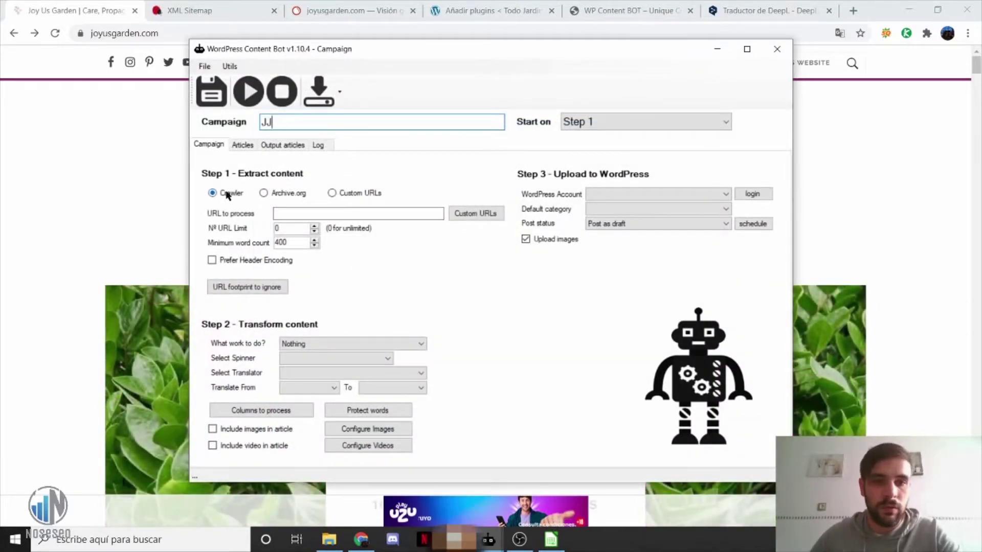
left_click(726, 193)
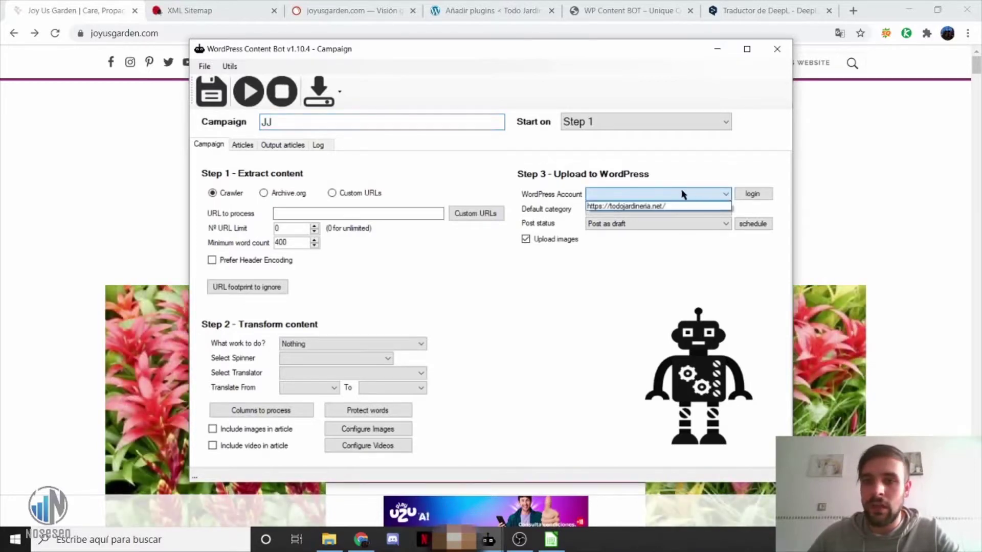
left_click(642, 207)
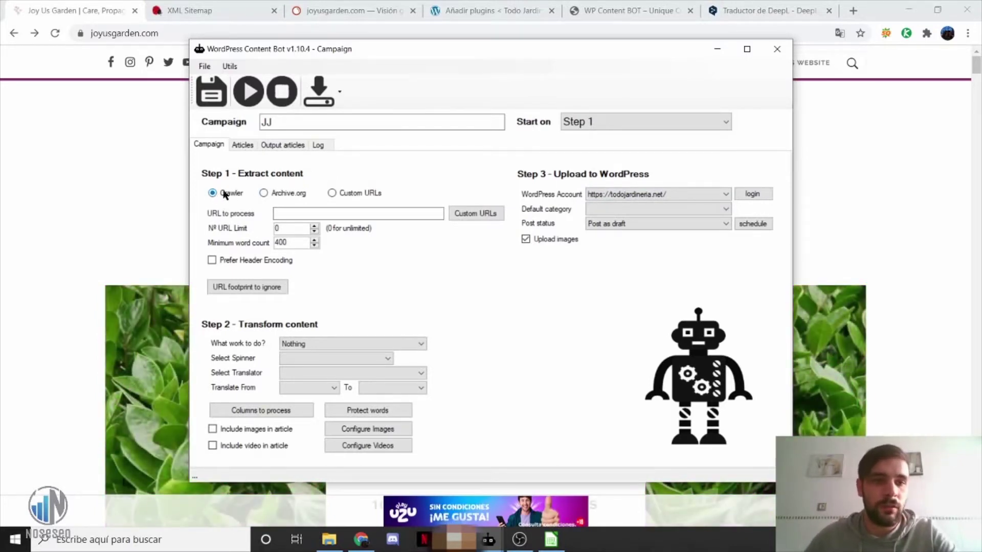
left_click(328, 212)
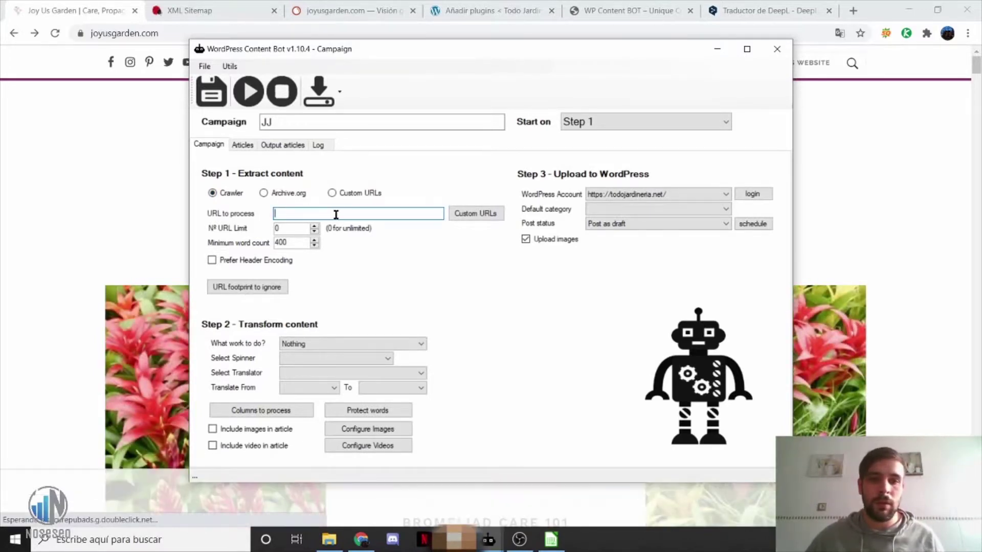
left_click(107, 33)
key("ctrl+c")
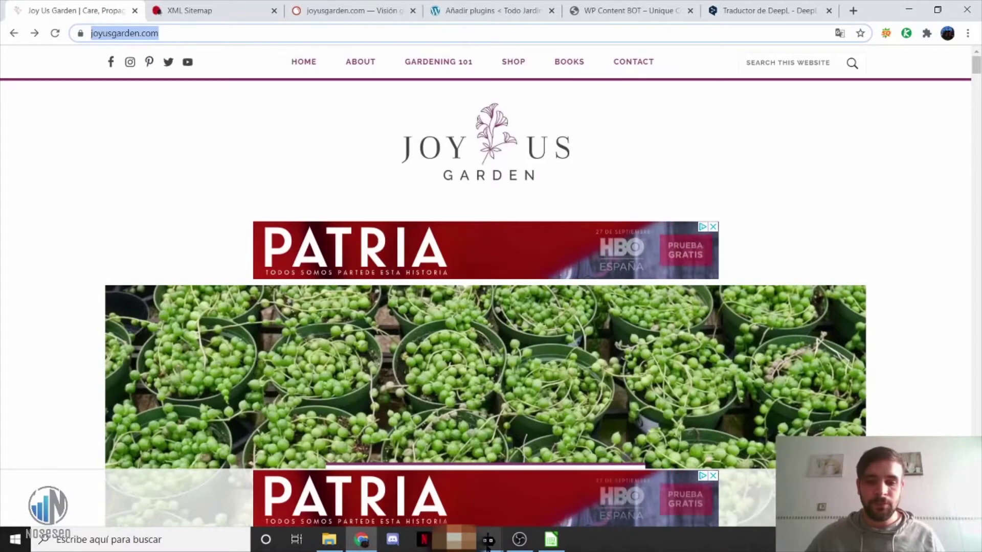
left_click(488, 540)
left_click(425, 463)
left_click(302, 207)
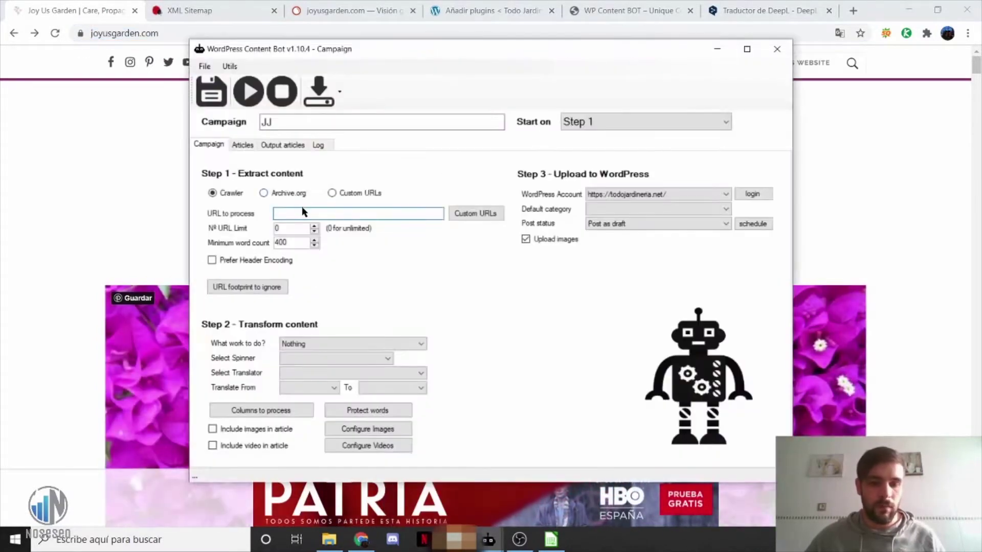
key("ctrl+v")
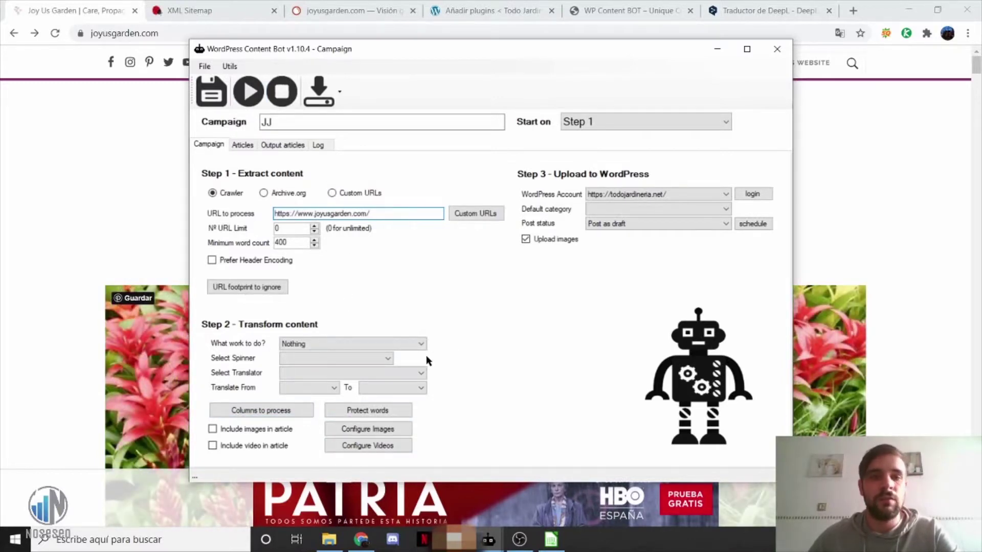
left_click(333, 195)
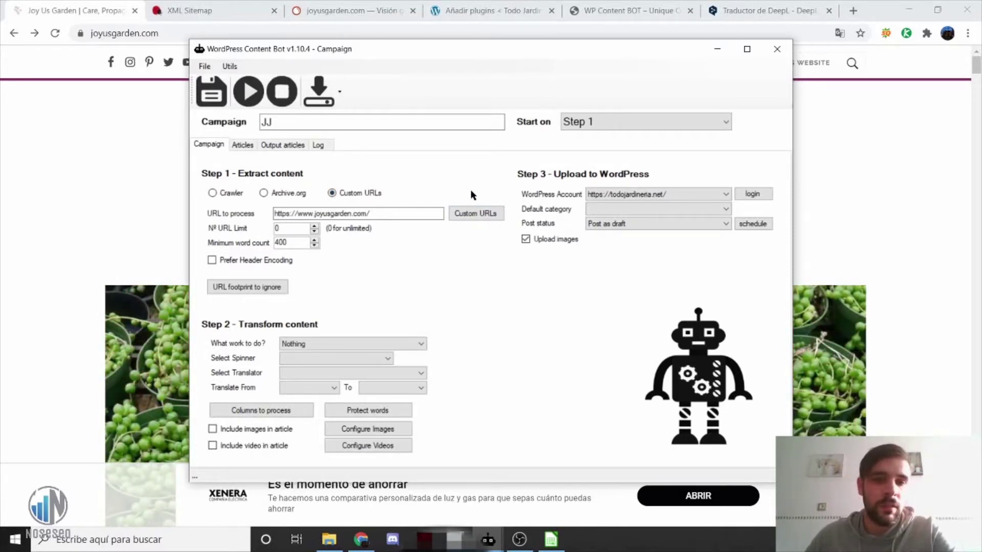
- Switch to the browser, open the post sitemap from joyusgarden.com's sitemap index, and extract all its links with Link Klipper
left_click(107, 151)
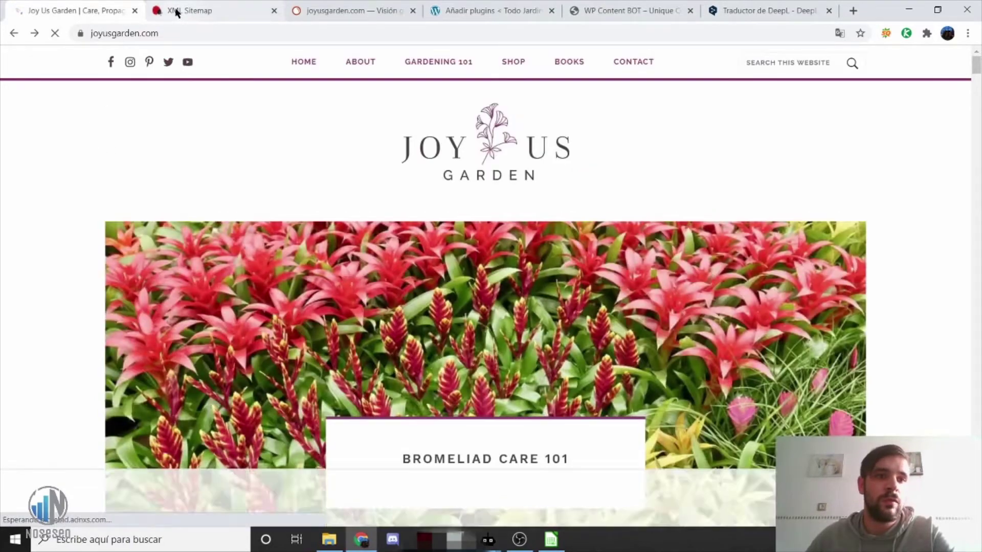
left_click(176, 11)
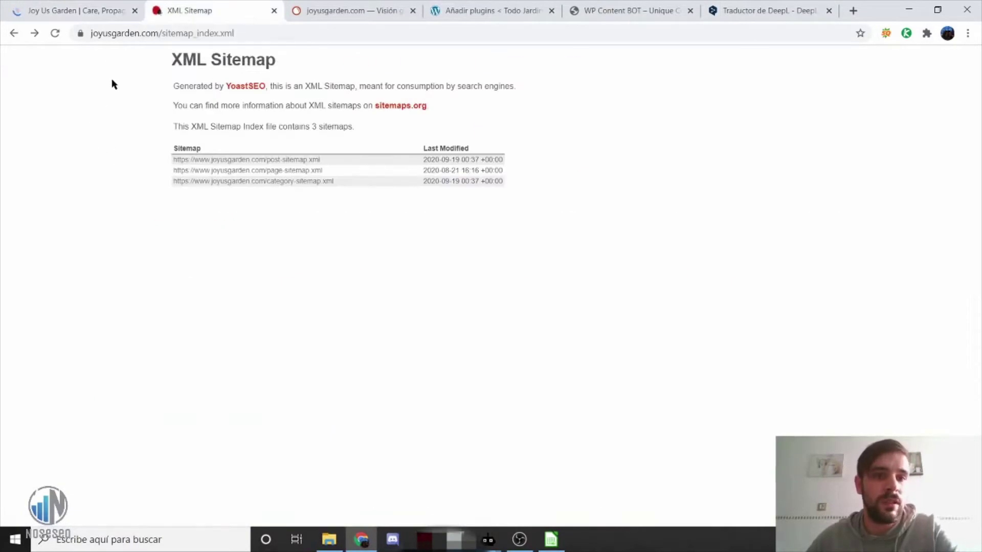
left_click(248, 161)
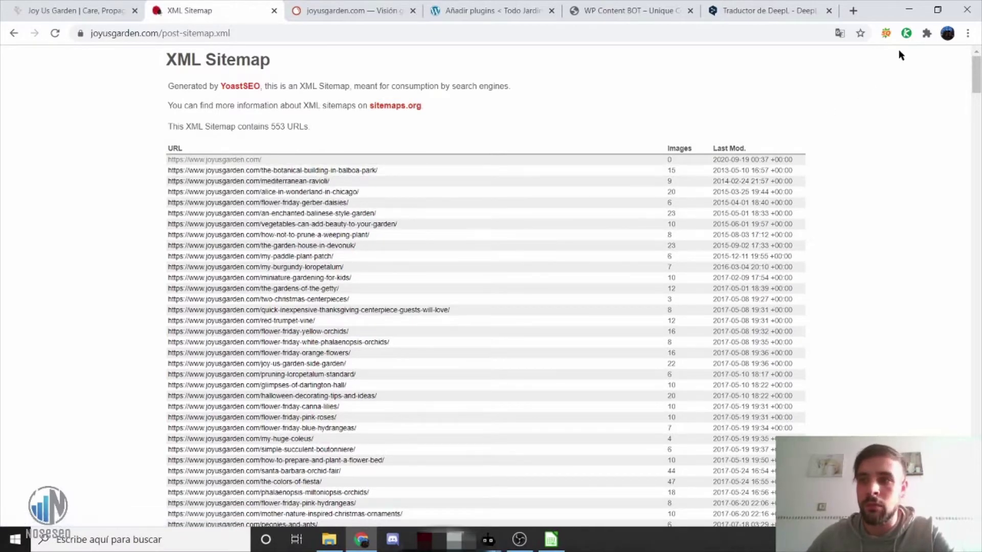
left_click(905, 34)
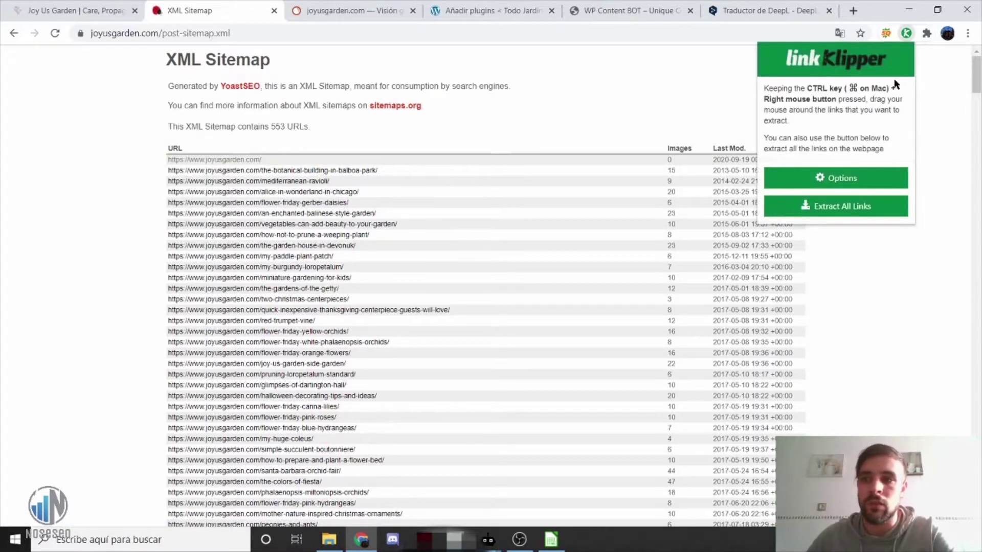
left_click(835, 207)
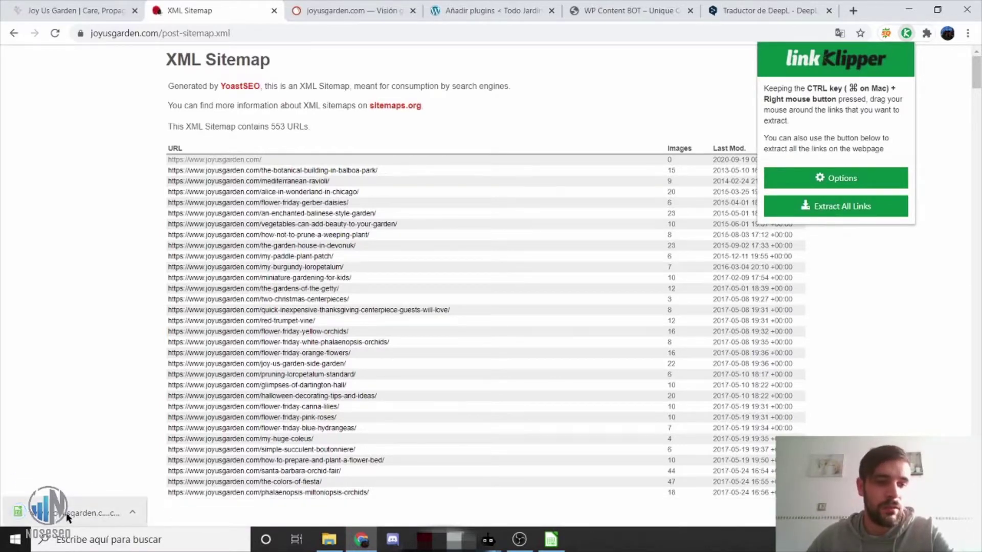
- Open the downloaded links CSV in LibreOffice Calc, copy the whole Link column, and close the spreadsheet
left_click(67, 518)
left_click(586, 420)
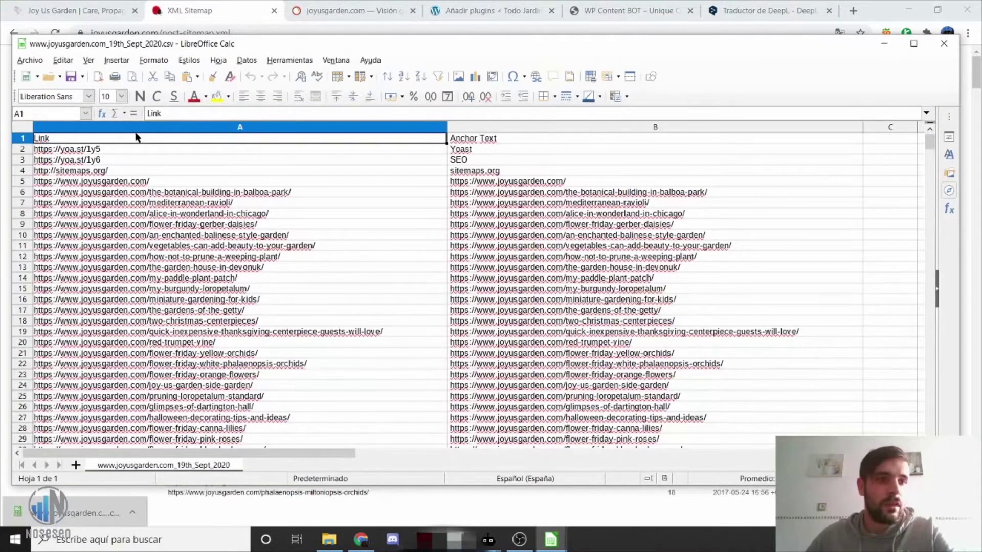
left_click(134, 128)
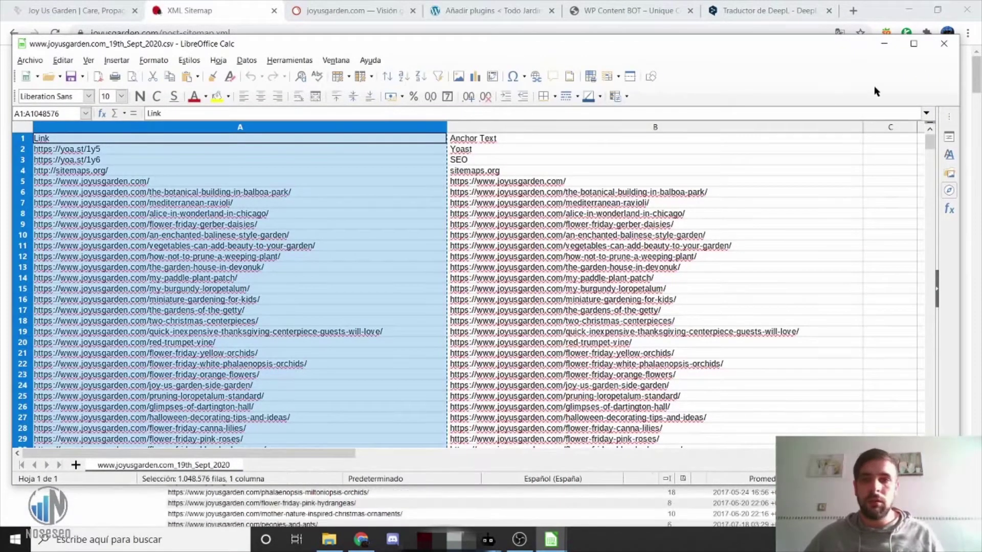
left_click(944, 43)
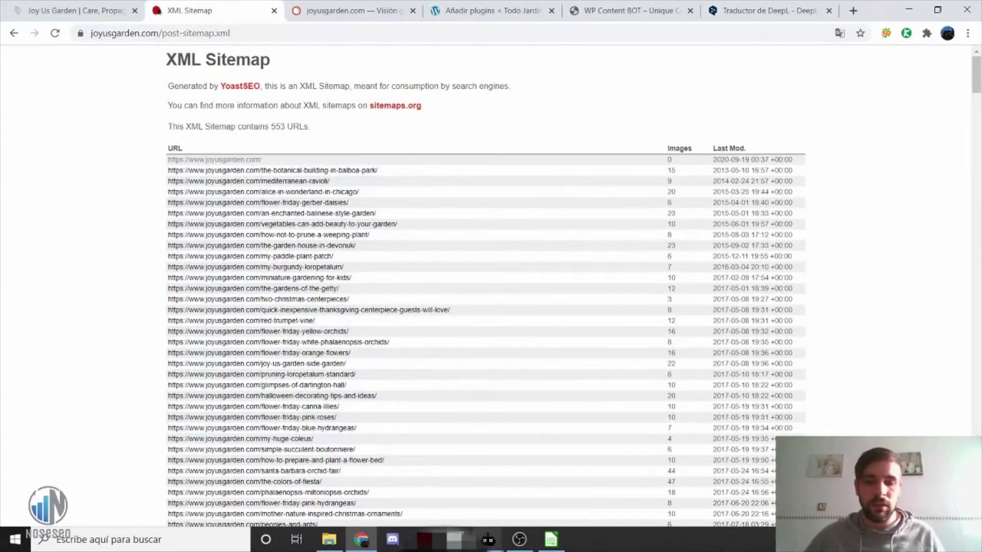
- Switch to WordPress Content Bot, paste the copied joyusgarden.com links into the JJ campaign's custom URL list, and save the list
mouse_move(485, 532)
left_click(532, 486)
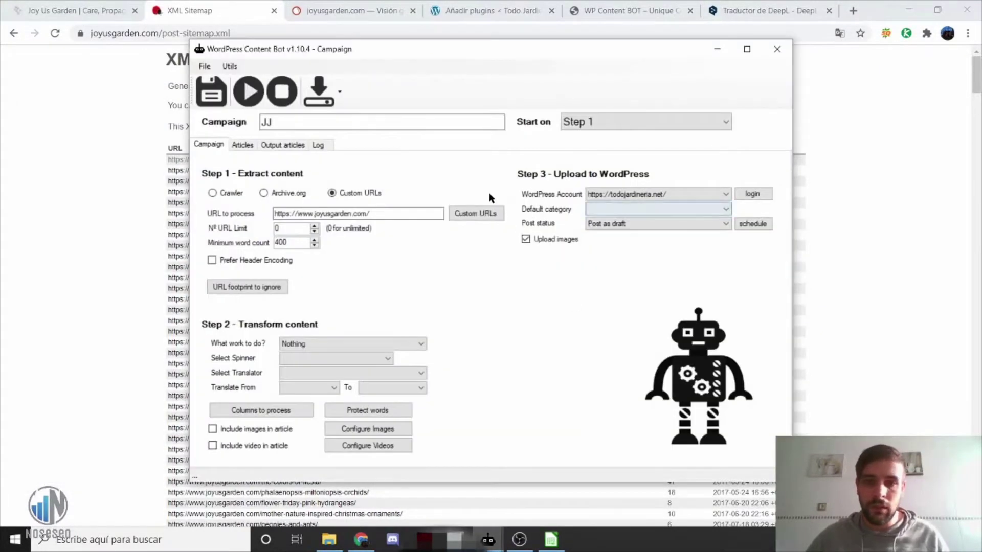
left_click(460, 214)
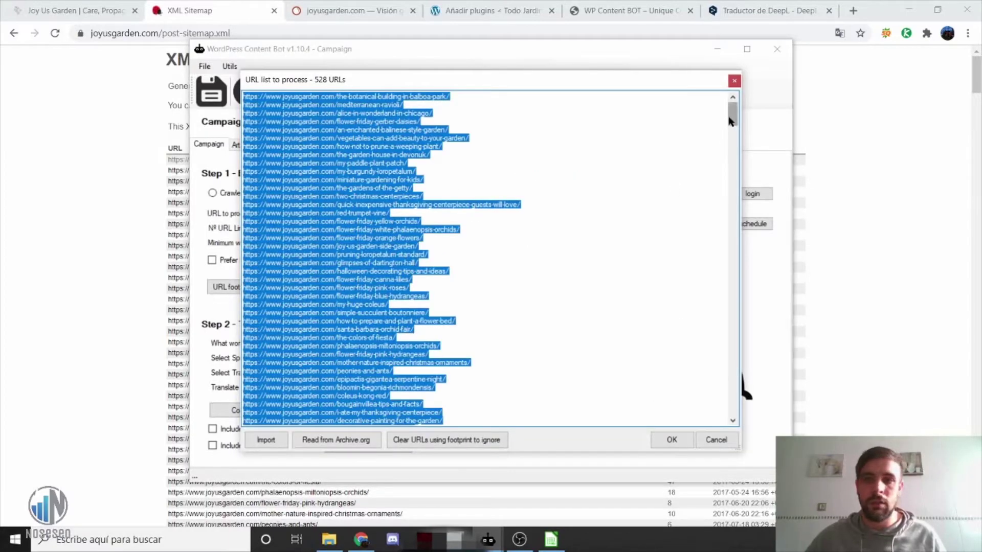
left_click_drag(730, 121, 732, 404)
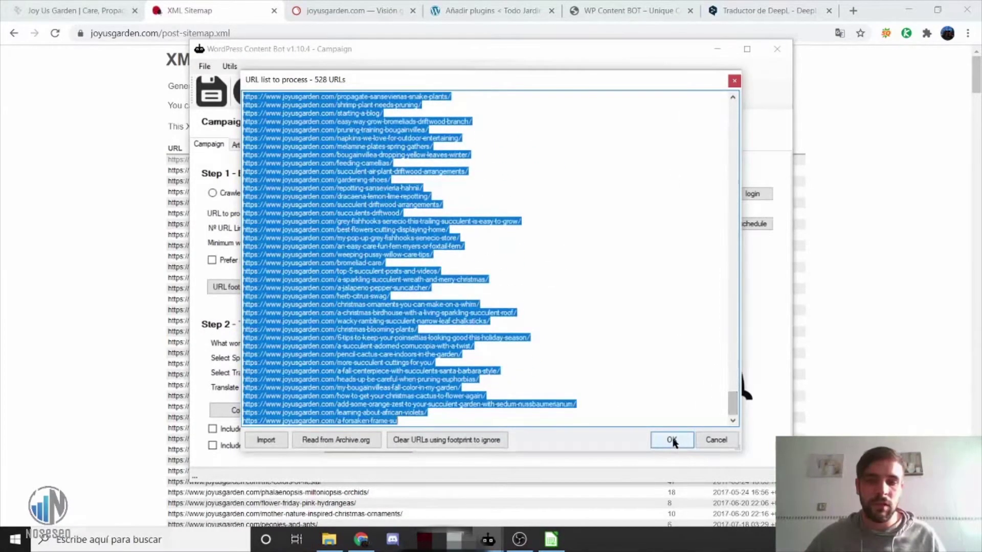
left_click(671, 441)
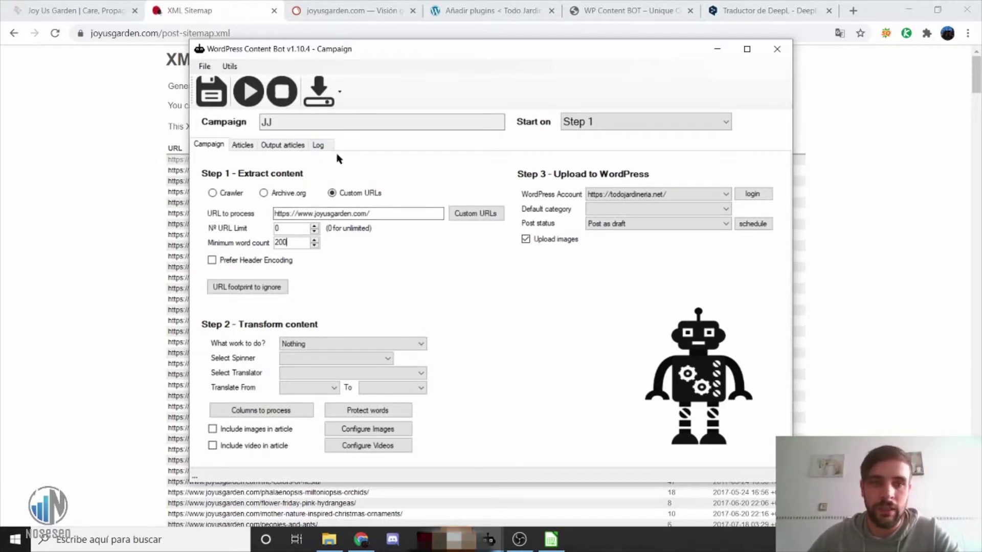
- Set the minimum word count to 200 and run the JJ campaign from Step 1
left_click(249, 91)
left_click(476, 316)
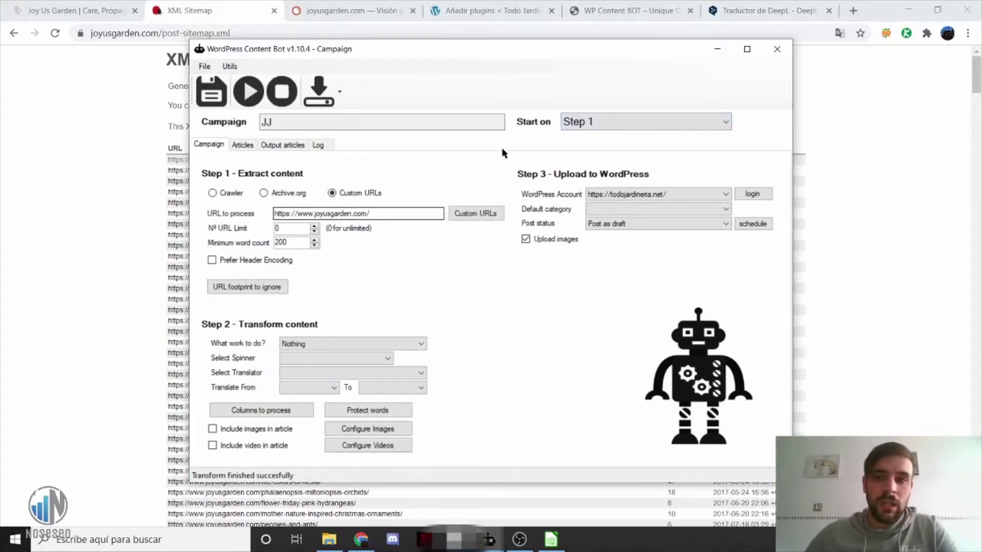
- Set the campaign to start on Step 2 and run the content transformation with the work set to Nothing
left_click(594, 123)
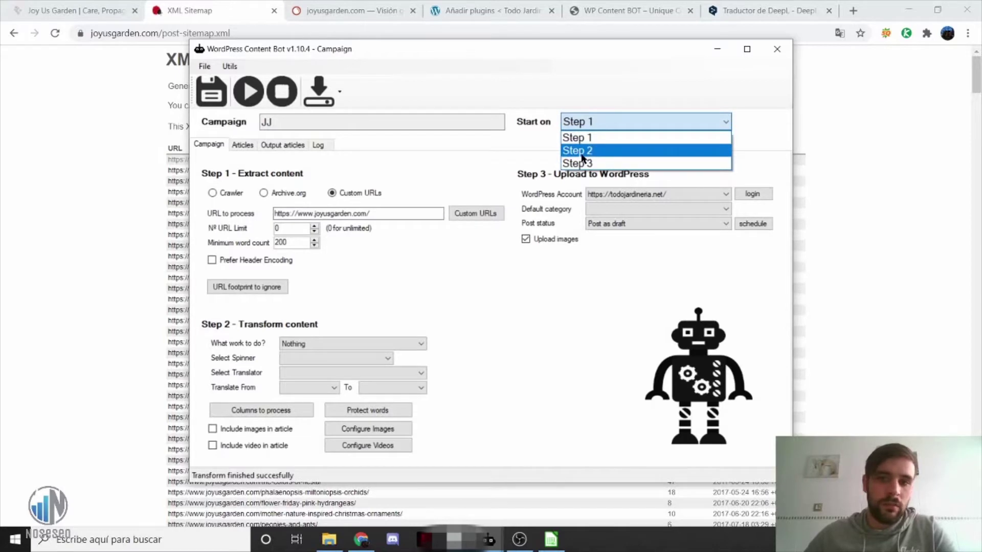
left_click(508, 164)
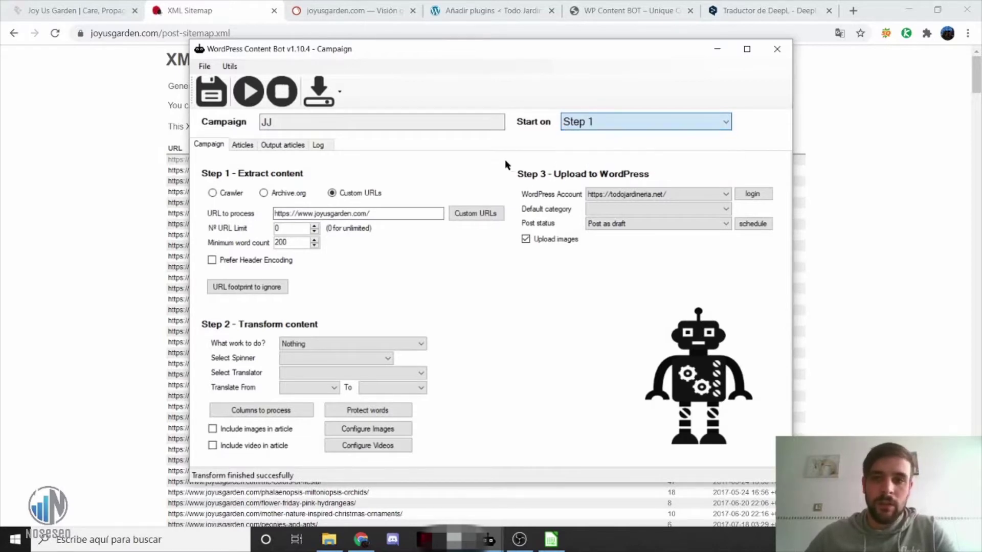
left_click(620, 122)
left_click(593, 151)
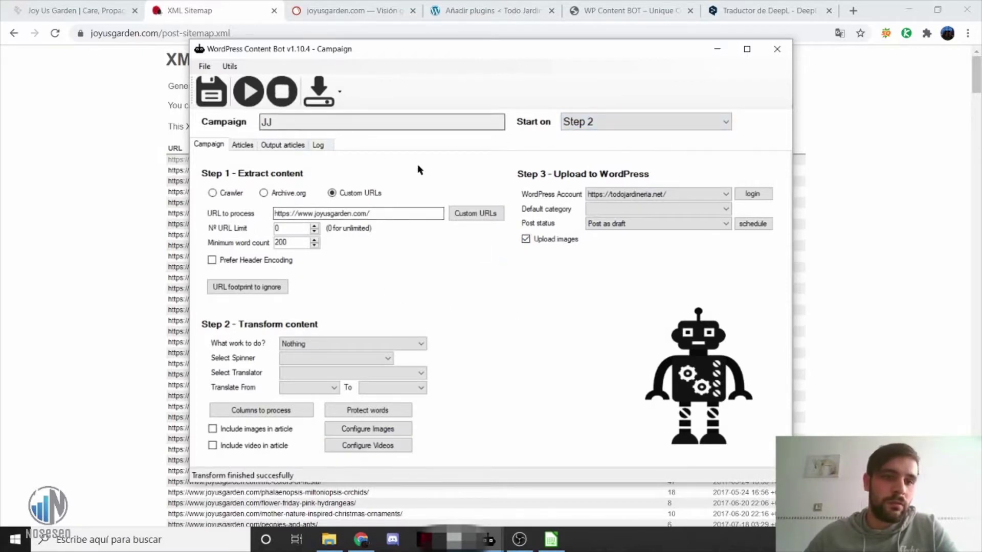
left_click(248, 91)
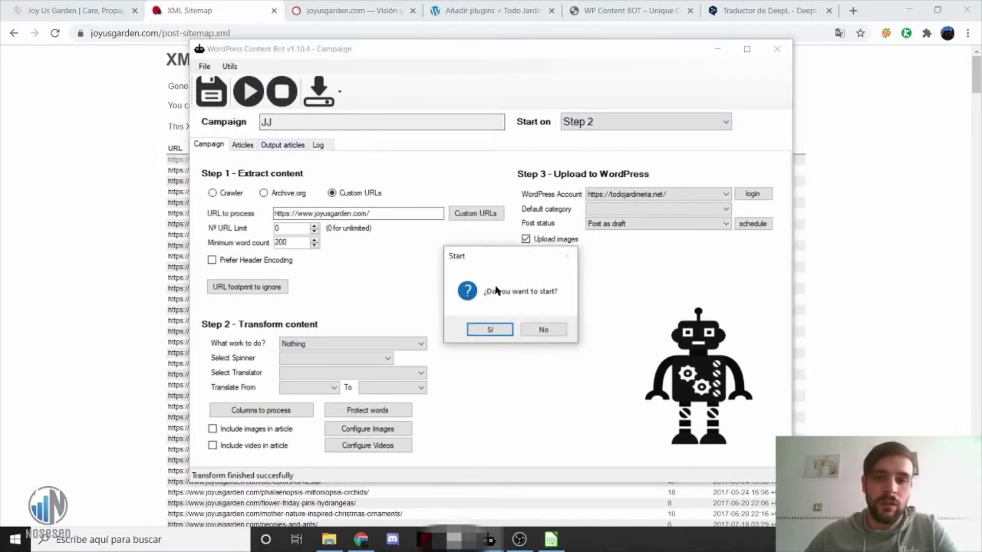
left_click(494, 325)
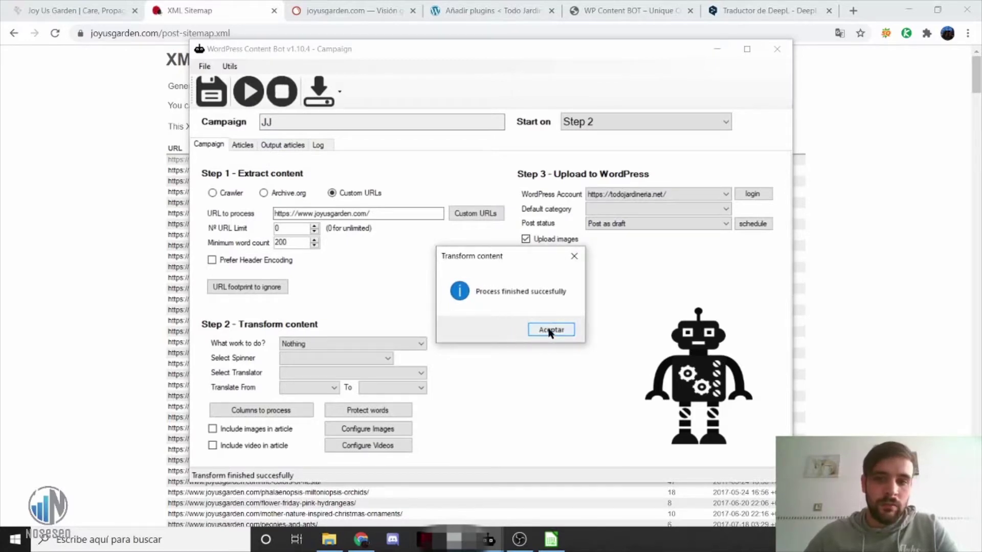
left_click(550, 330)
- Select all the extracted articles and set the default WordPress category to Sin categoría
left_click(243, 145)
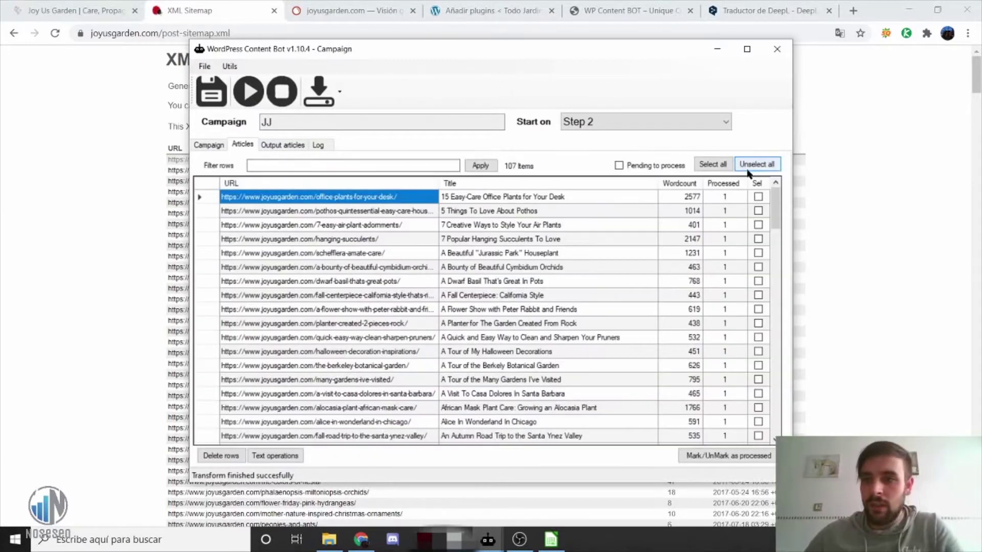
left_click(712, 165)
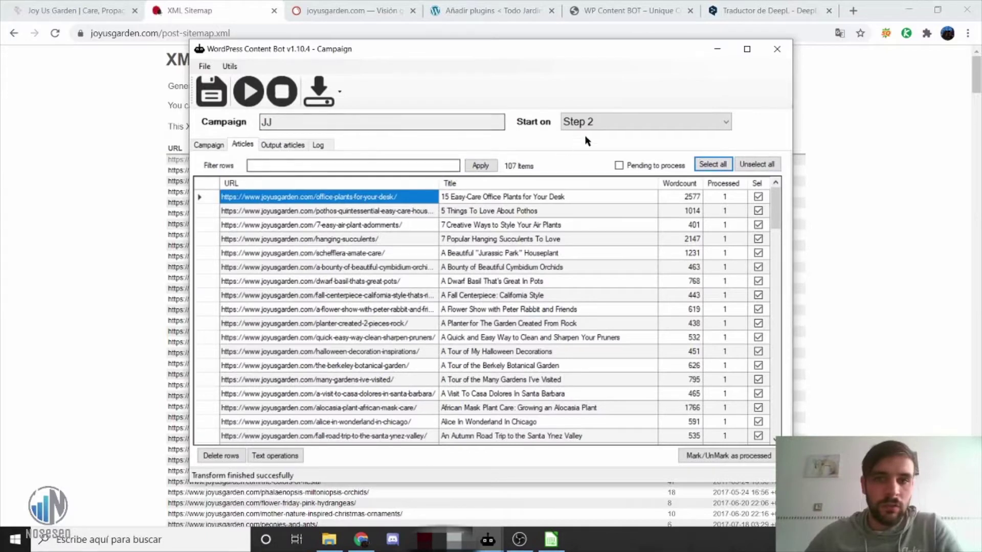
left_click(211, 146)
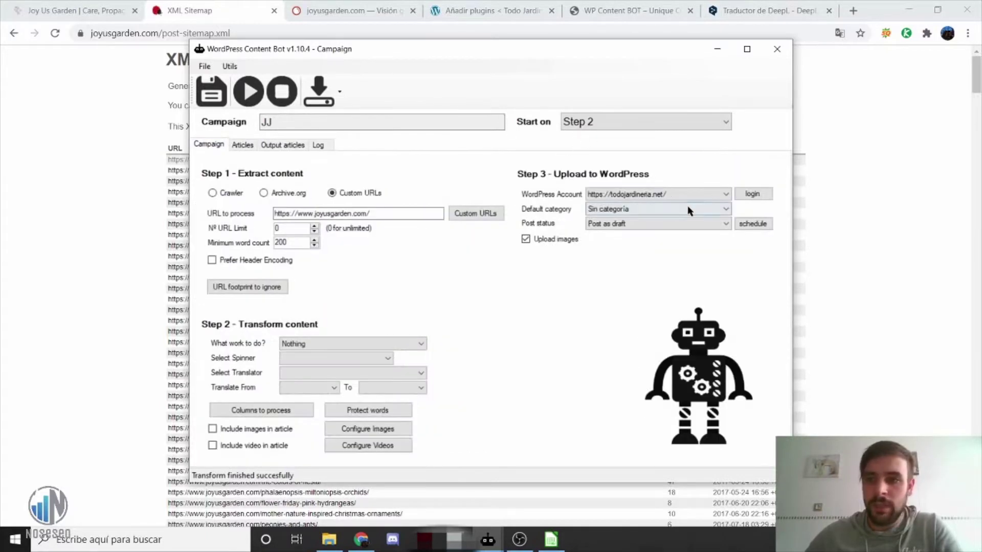
left_click(718, 211)
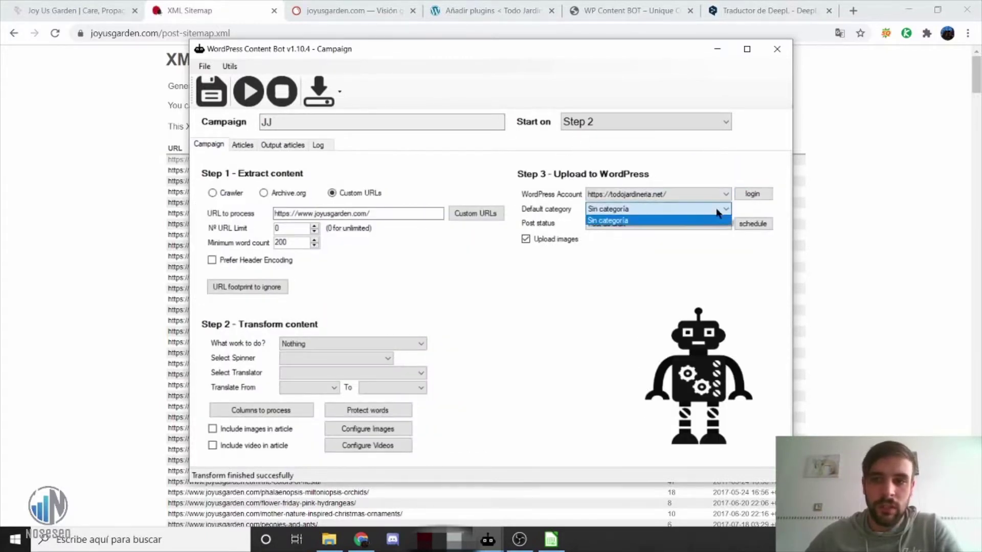
left_click(684, 223)
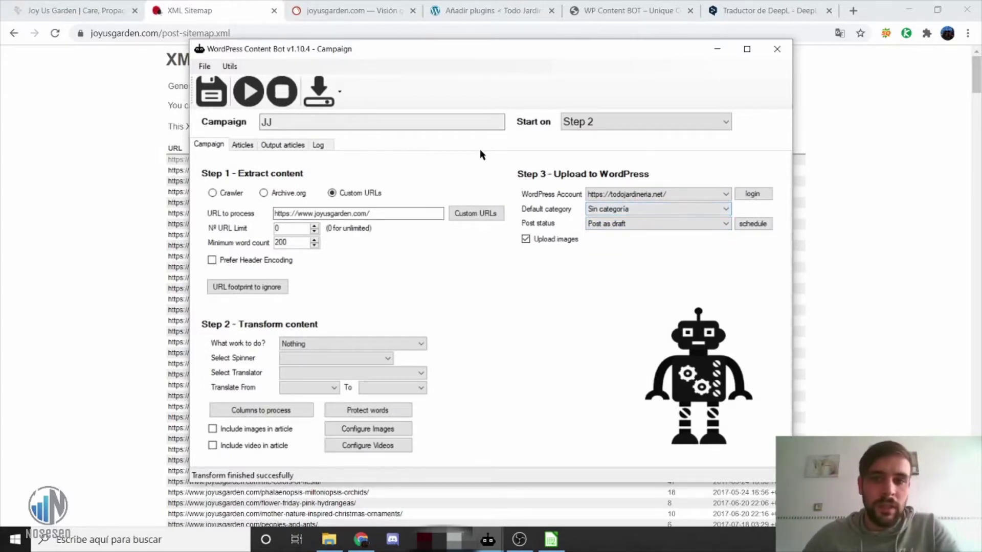
- Run Step 2 again on the selected articles and dismiss the completion message
left_click(248, 91)
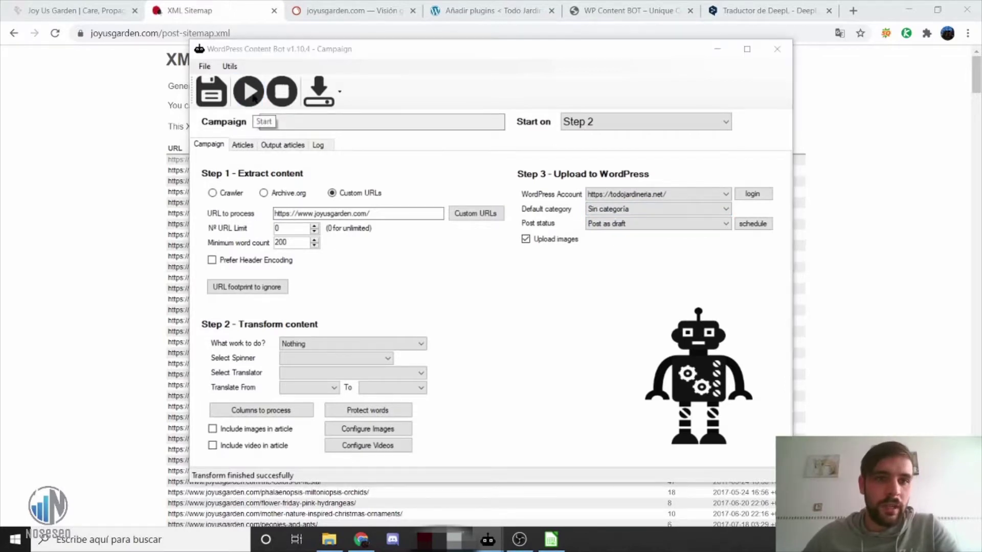
left_click(477, 329)
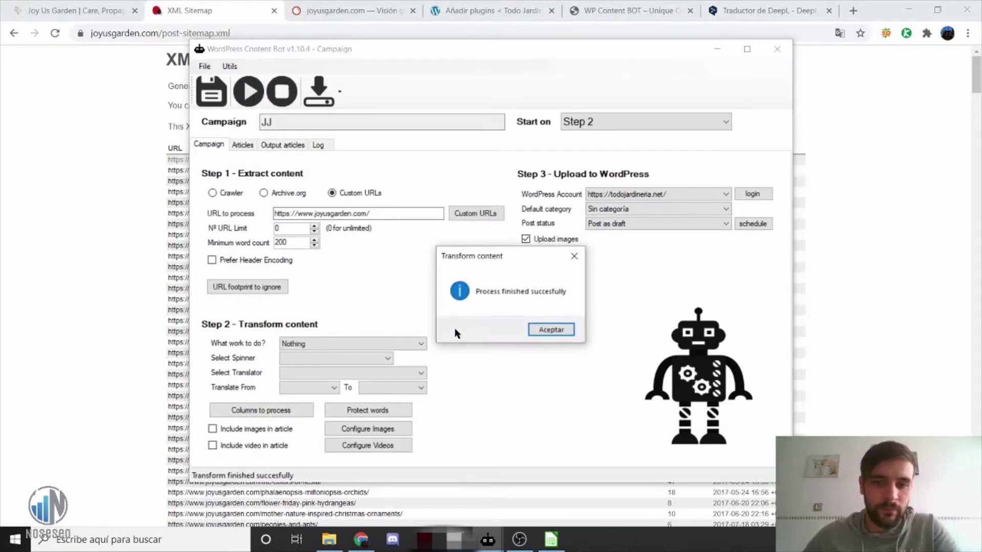
left_click(551, 330)
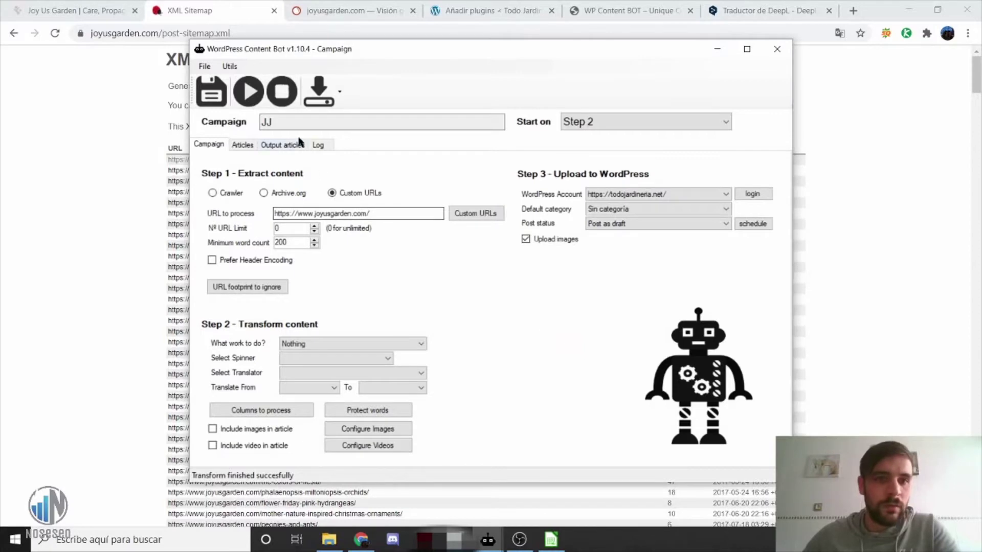
- Select all the output articles and export them to CSV
left_click(272, 146)
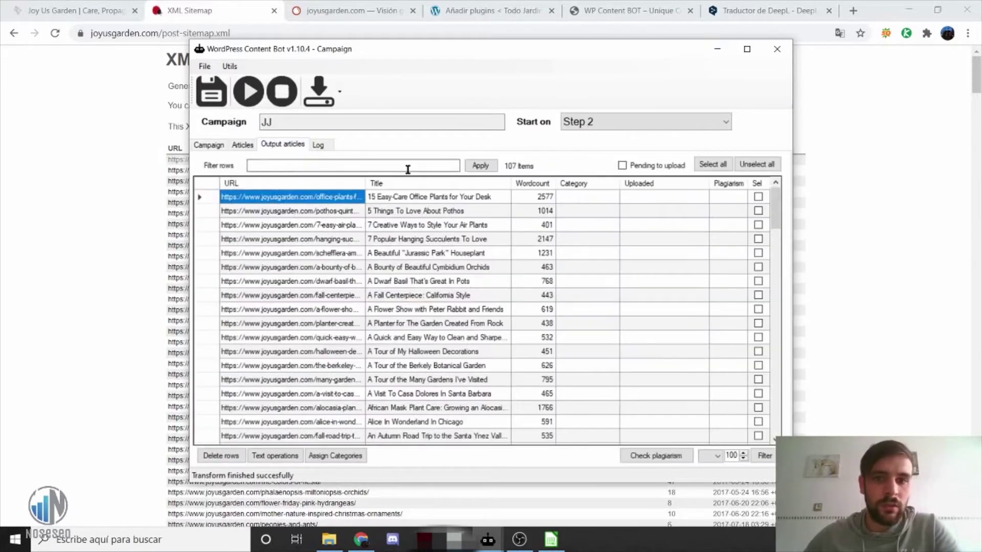
left_click_drag(771, 207, 796, 184)
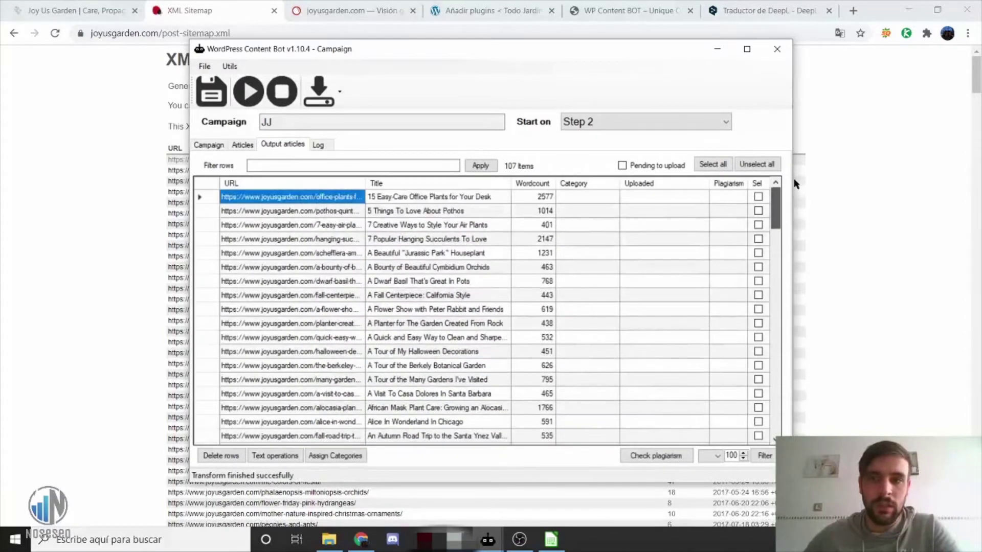
left_click(716, 164)
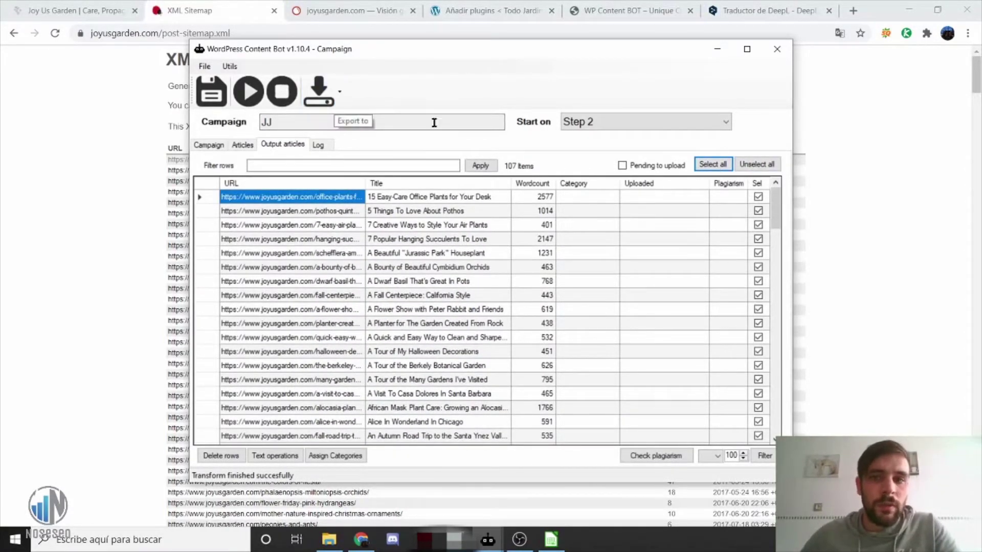
left_click(340, 95)
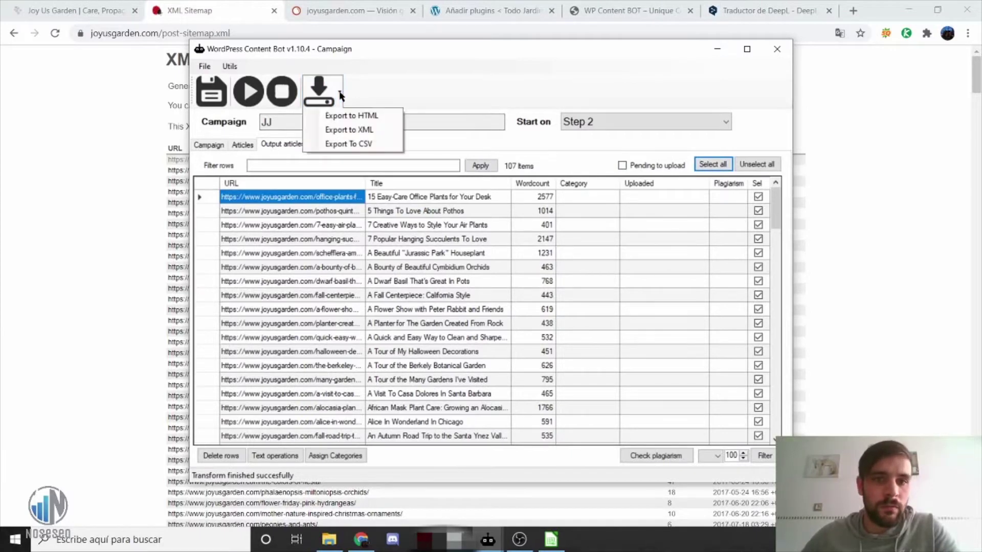
left_click(350, 145)
left_click(522, 330)
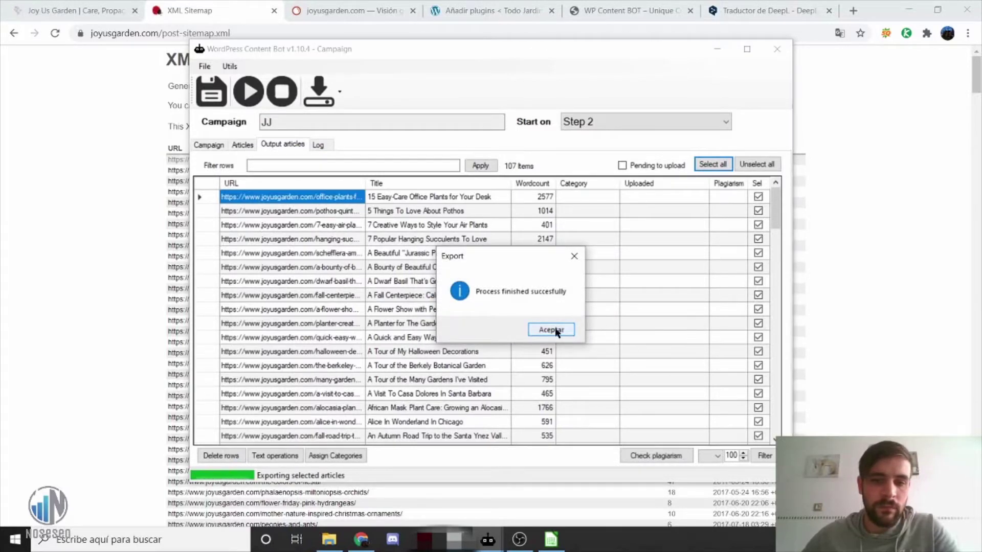
left_click(555, 331)
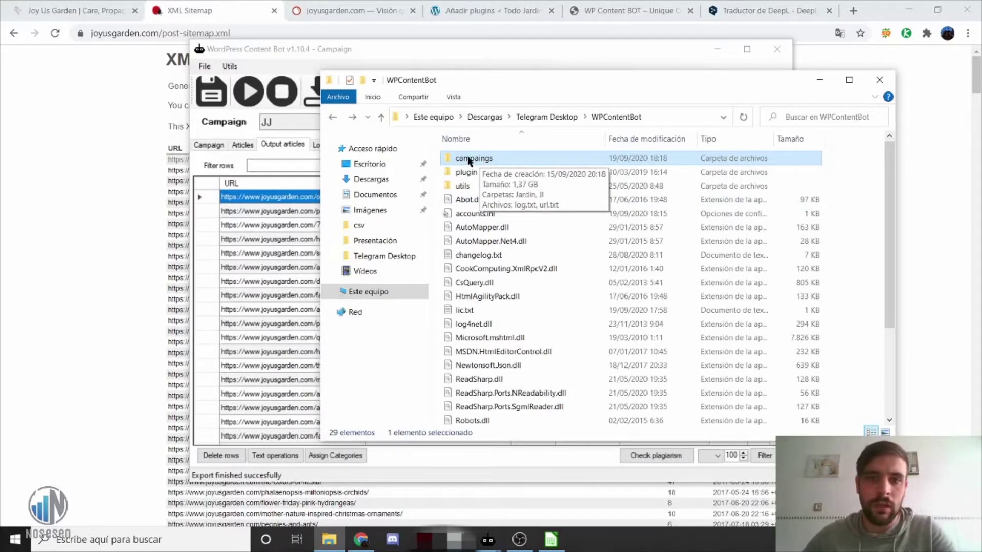
- In the WPContentBot folder, go to campaings, JJ, export, csv and open JJ-20200919183507.csv in LibreOffice Calc with the default import options
double_click(469, 159)
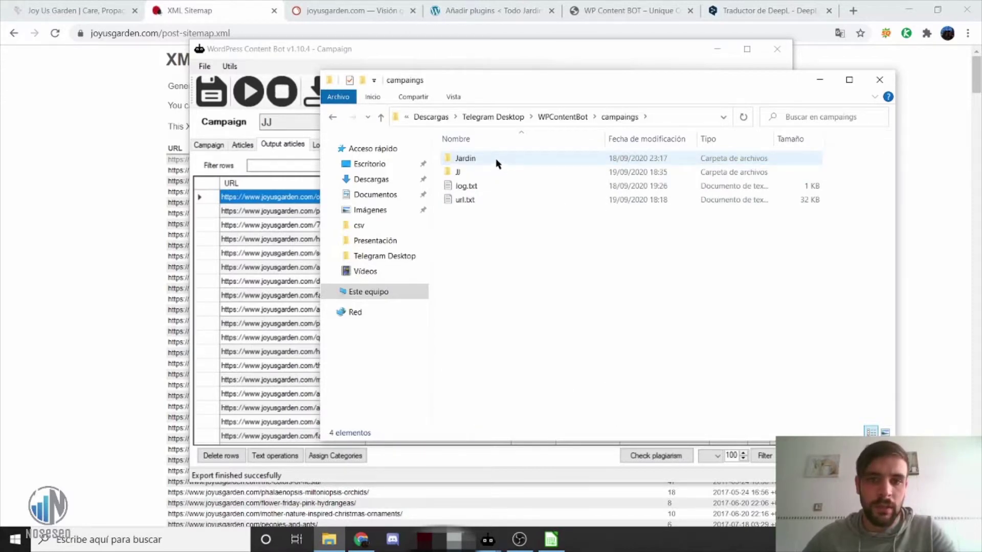
double_click(465, 172)
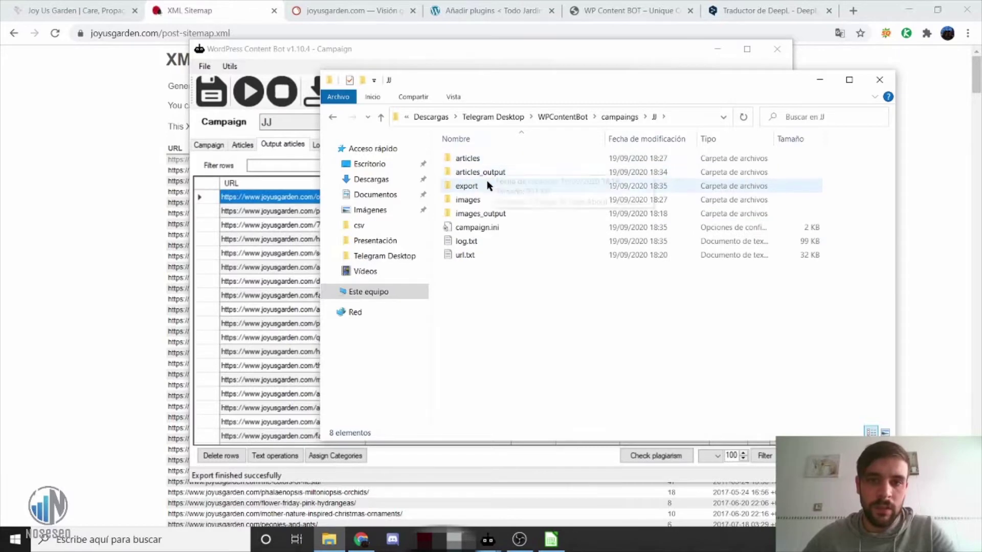
double_click(472, 186)
double_click(463, 160)
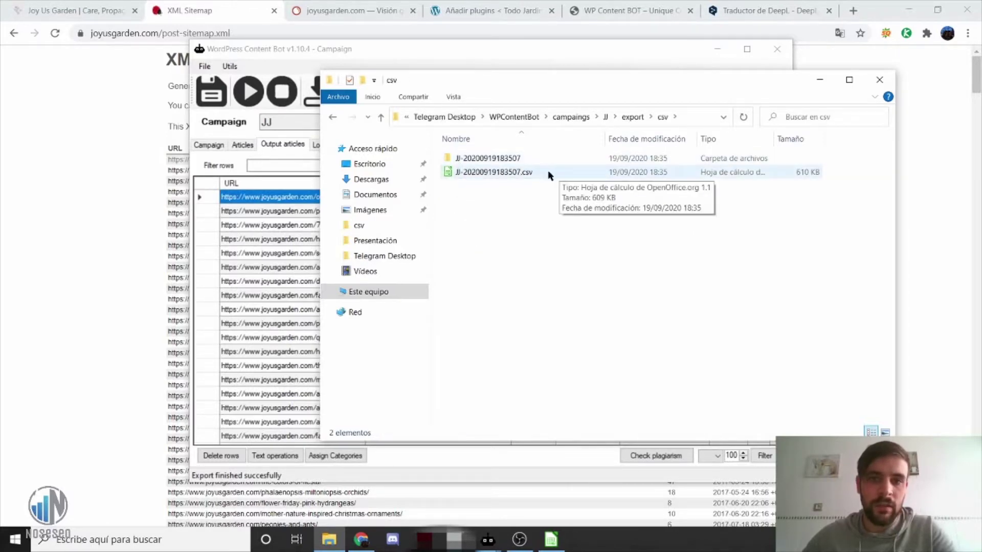
left_click(475, 176)
double_click(475, 175)
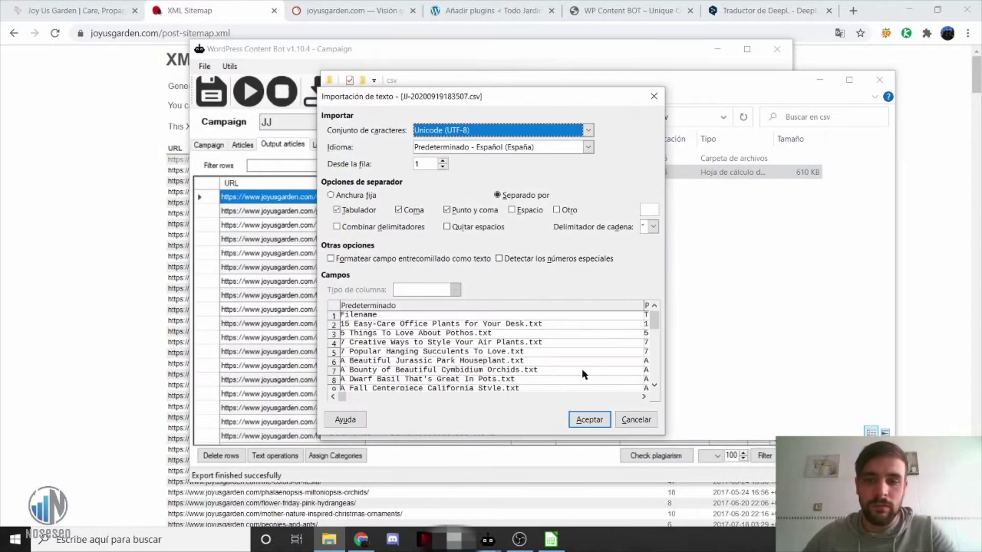
left_click(588, 420)
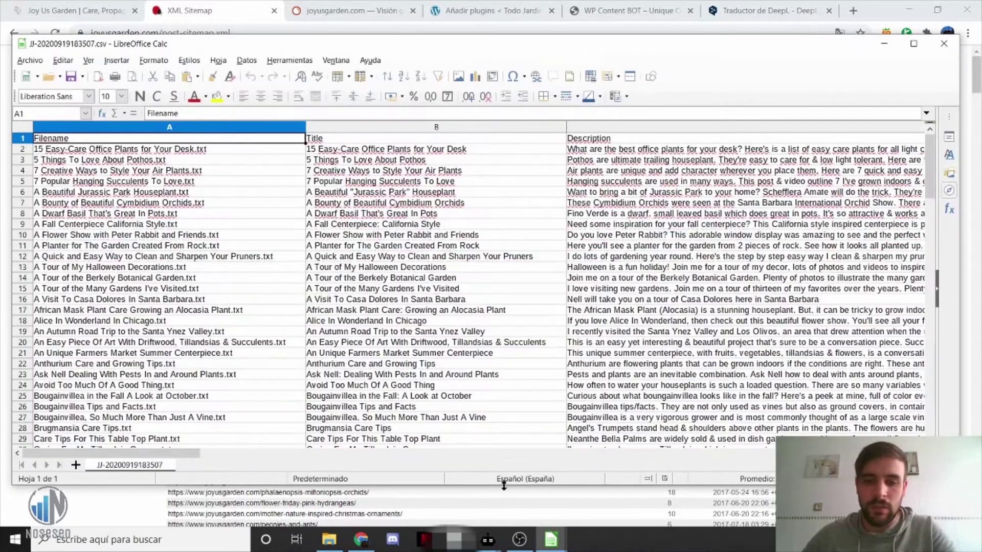
- Dismiss the bot's pending Extract content message and close WordPress Content Bot
mouse_move(488, 539)
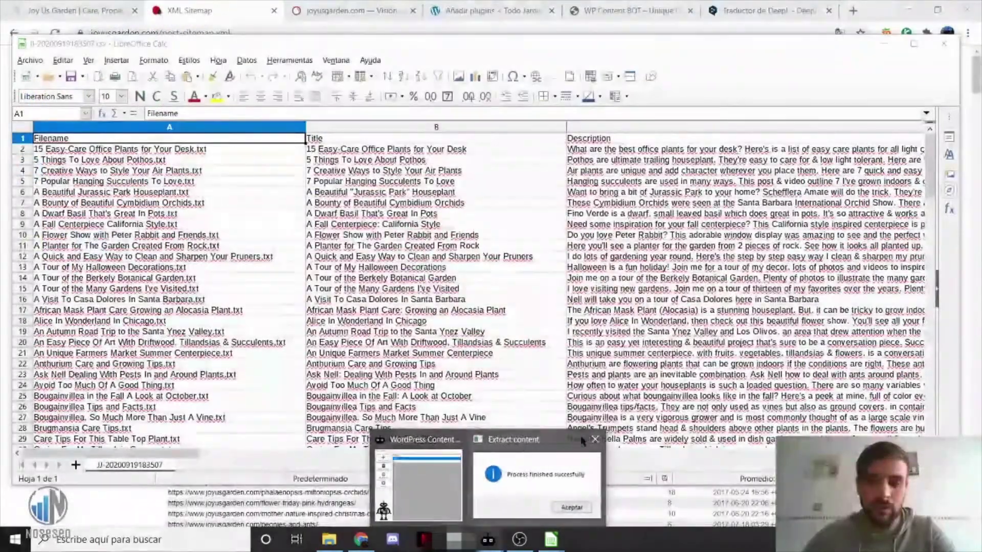
left_click(513, 439)
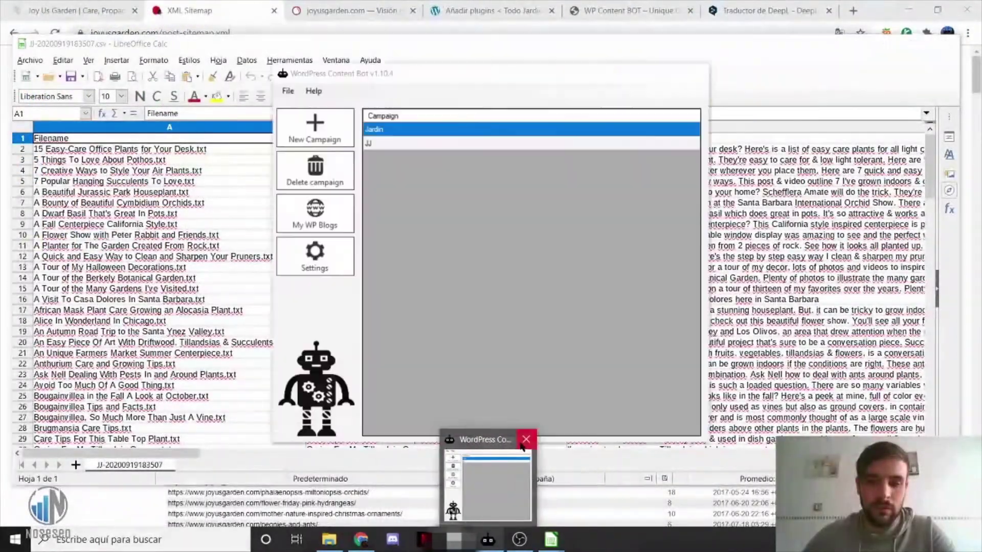
left_click(524, 441)
left_click(490, 315)
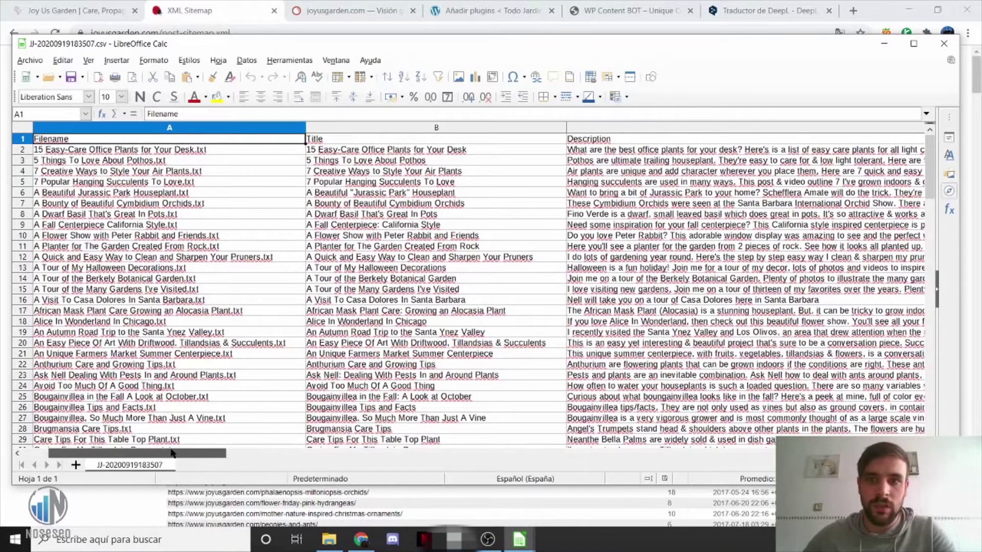
- Widen the collapsed Content column D in the exported CSV and select the first article's content in D2
left_click_drag(172, 453, 240, 453)
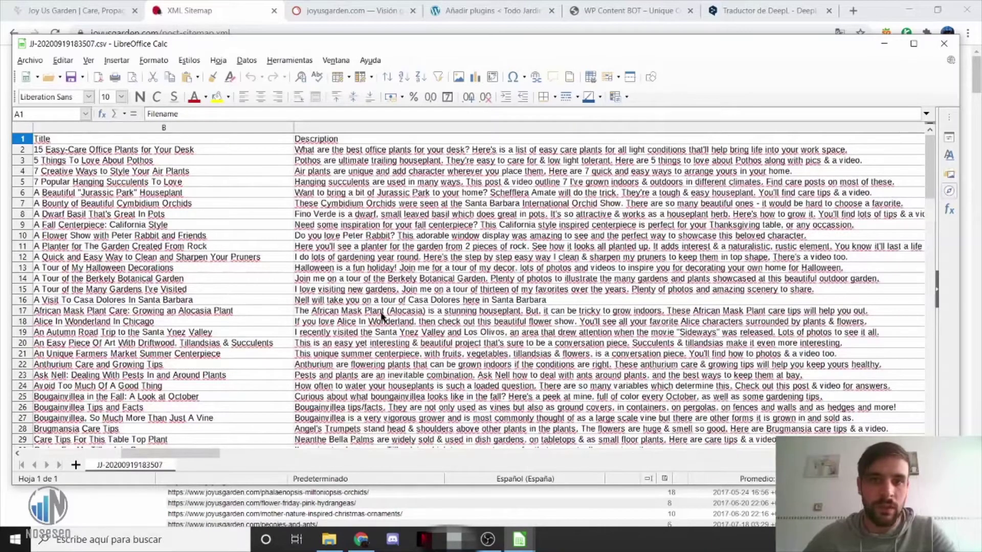
left_click(471, 139)
key("Right")
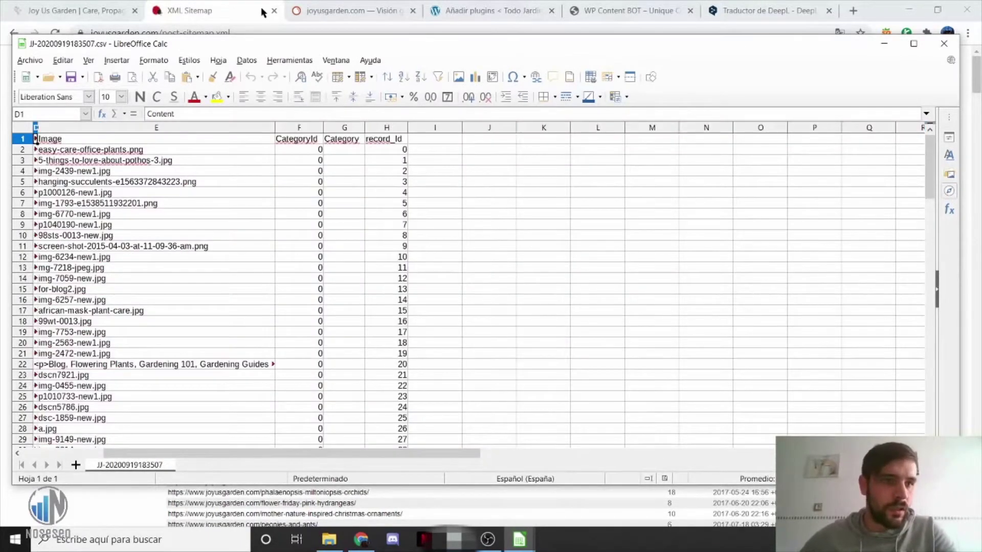
left_click(46, 129)
left_click(35, 128)
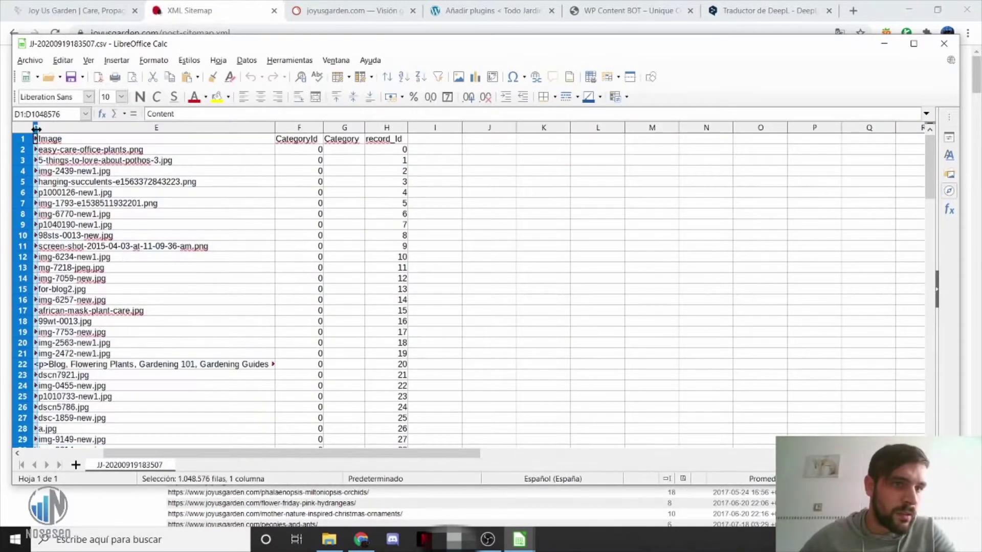
left_click_drag(38, 128, 276, 138)
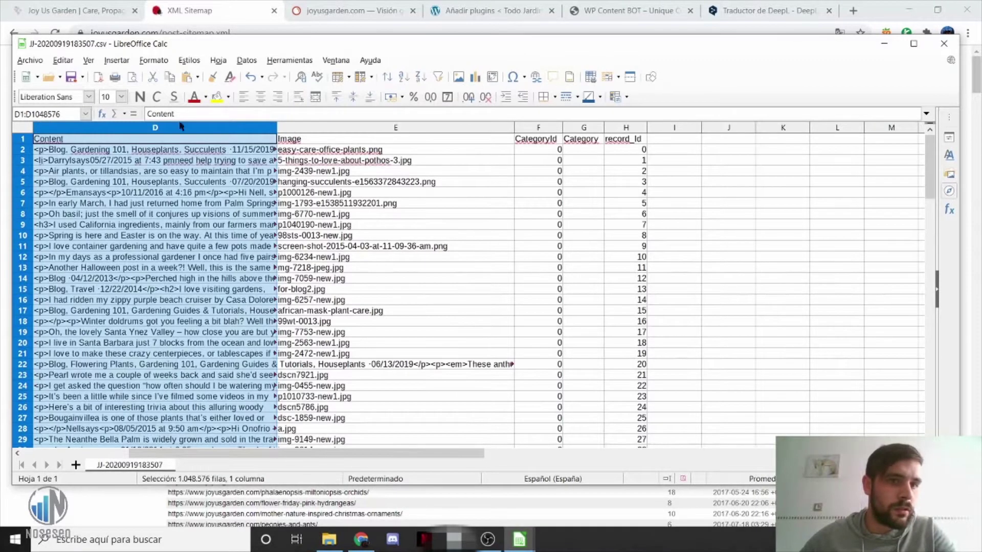
left_click(212, 149)
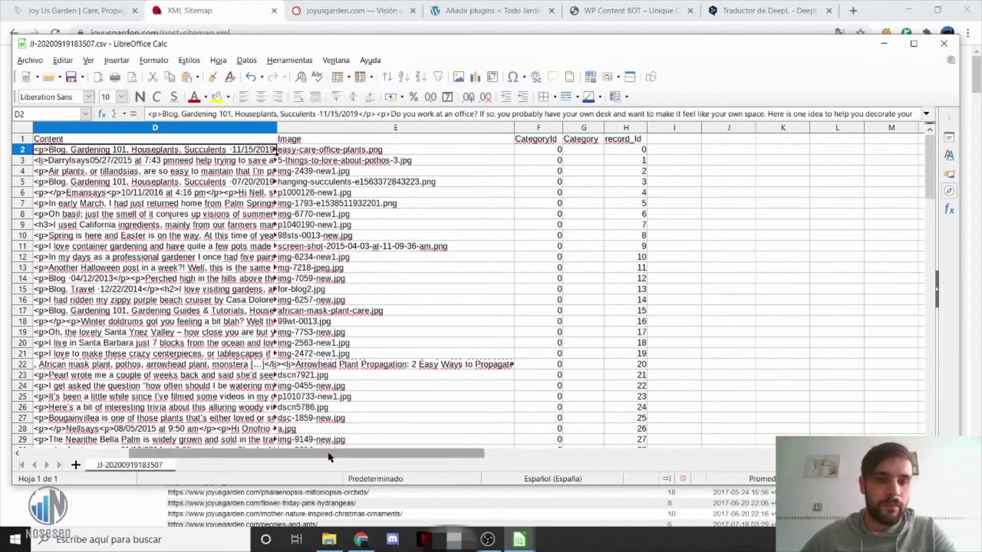
- Create a new blank spreadsheet and move its window aside so the exported CSV stays reachable
left_click_drag(332, 454, 235, 456)
left_click(31, 60)
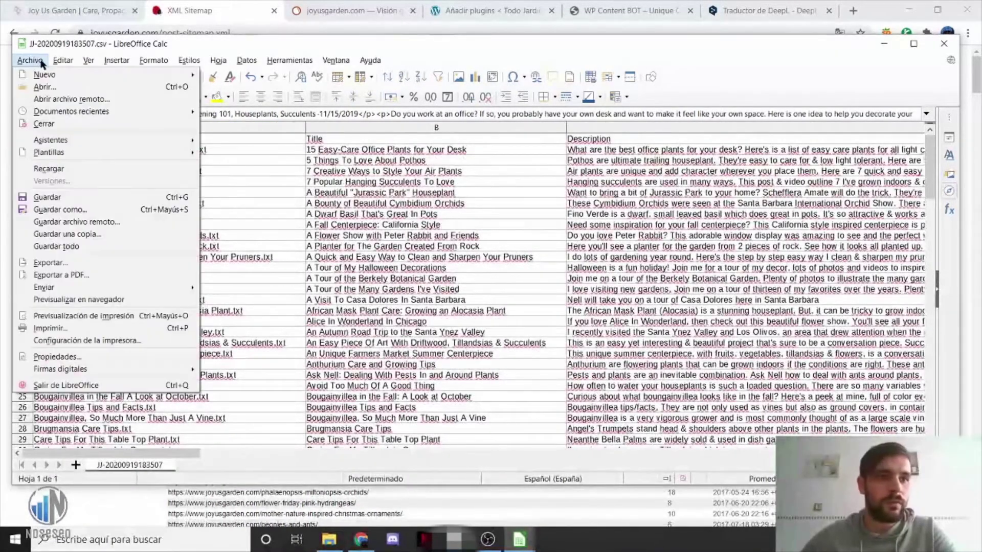
mouse_move(38, 76)
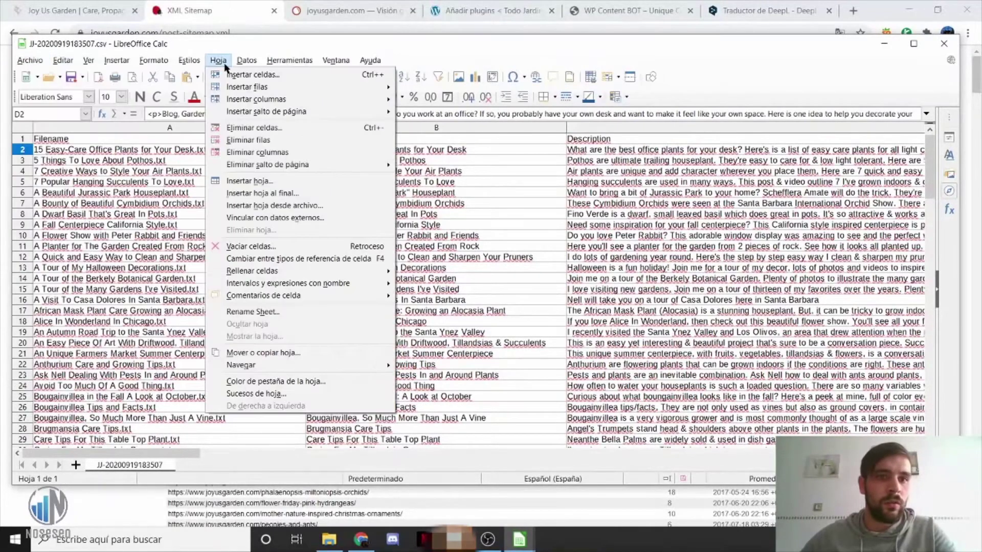
mouse_move(149, 76)
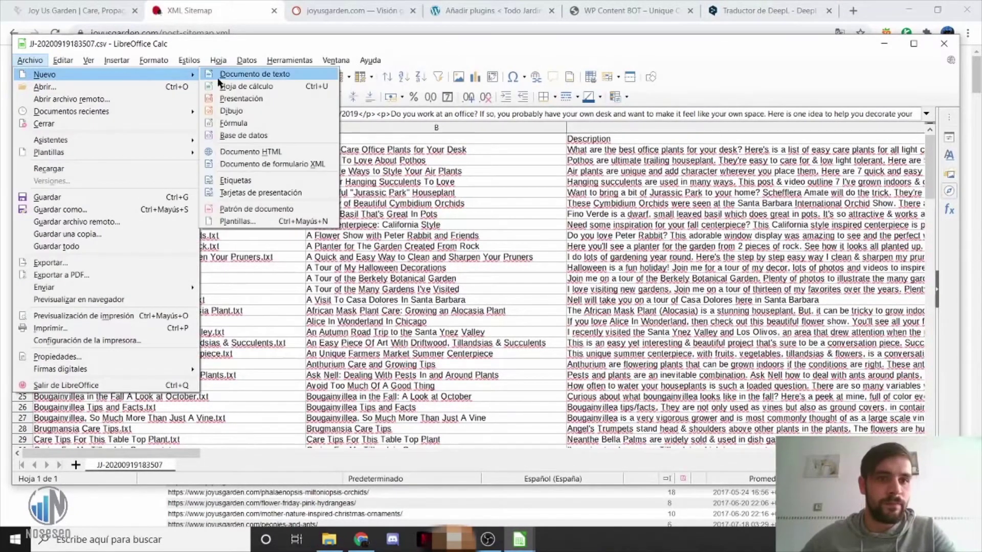
left_click(246, 85)
left_click_drag(485, 19, 725, 73)
- Enter the CSV's column headers Filename, Title, Description and Content in A1 to D1 of the new spreadsheet
left_click(329, 44)
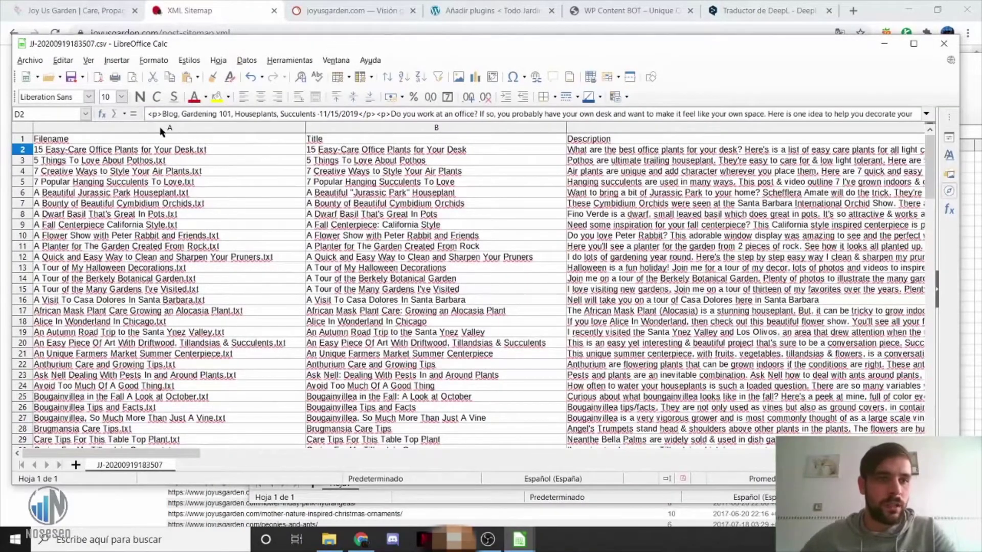
left_click(109, 138)
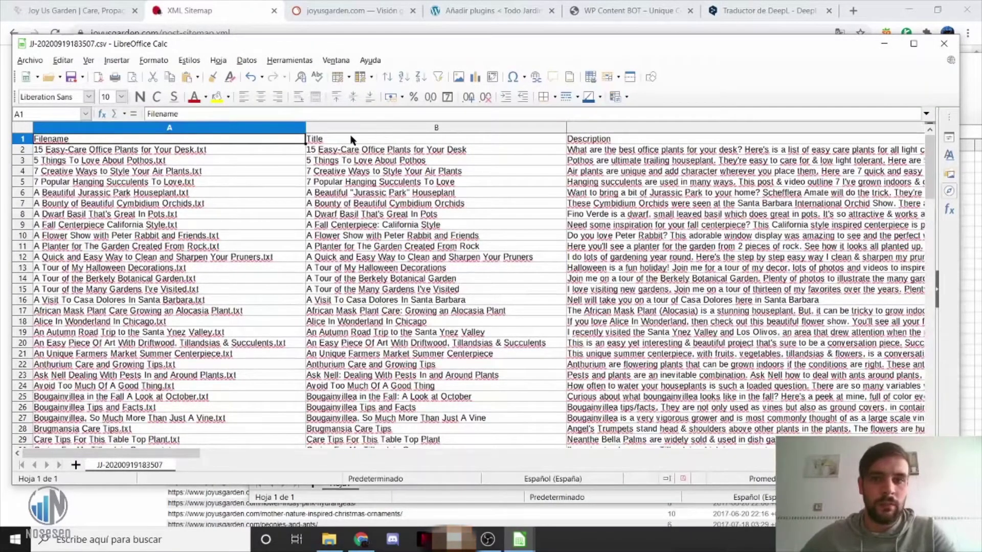
mouse_move(519, 539)
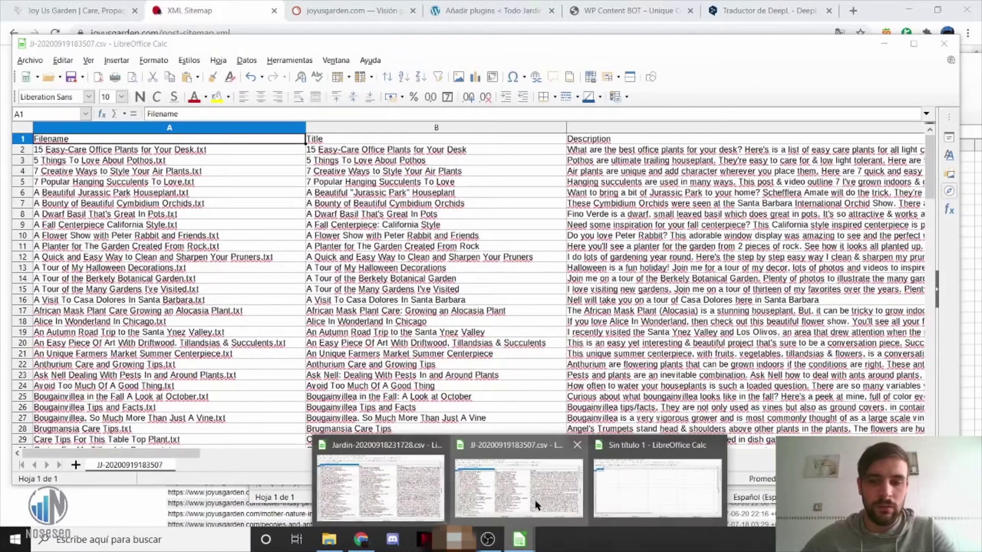
left_click(658, 481)
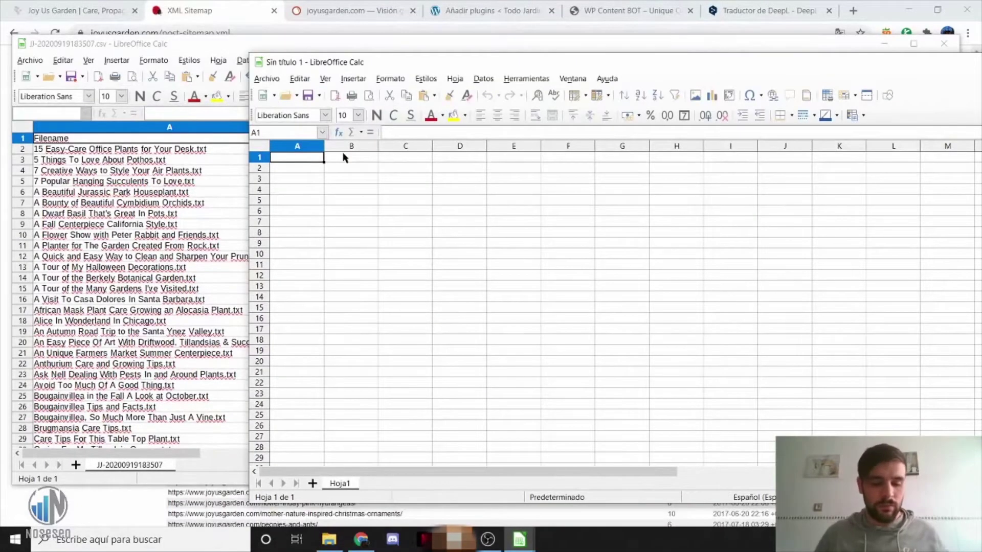
type("Filename")
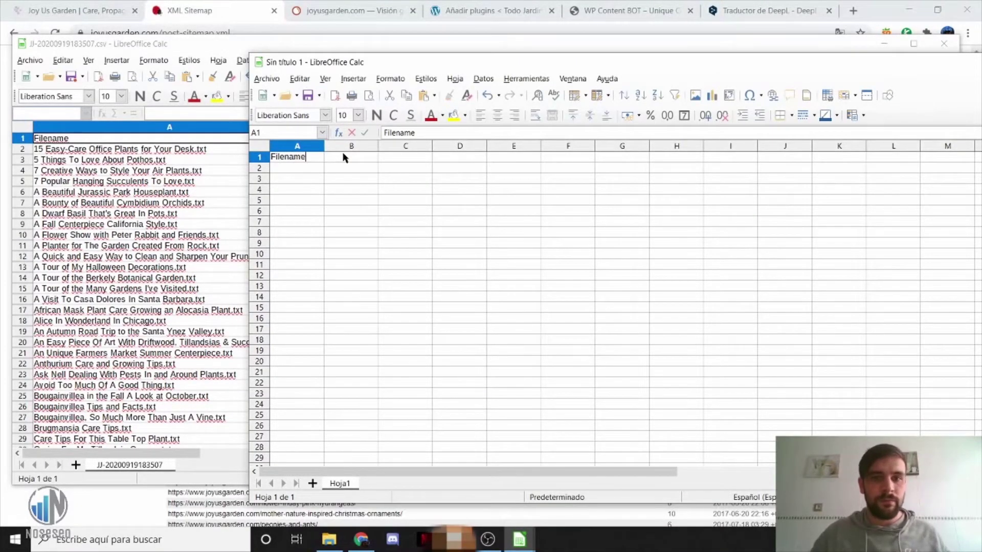
left_click(342, 162)
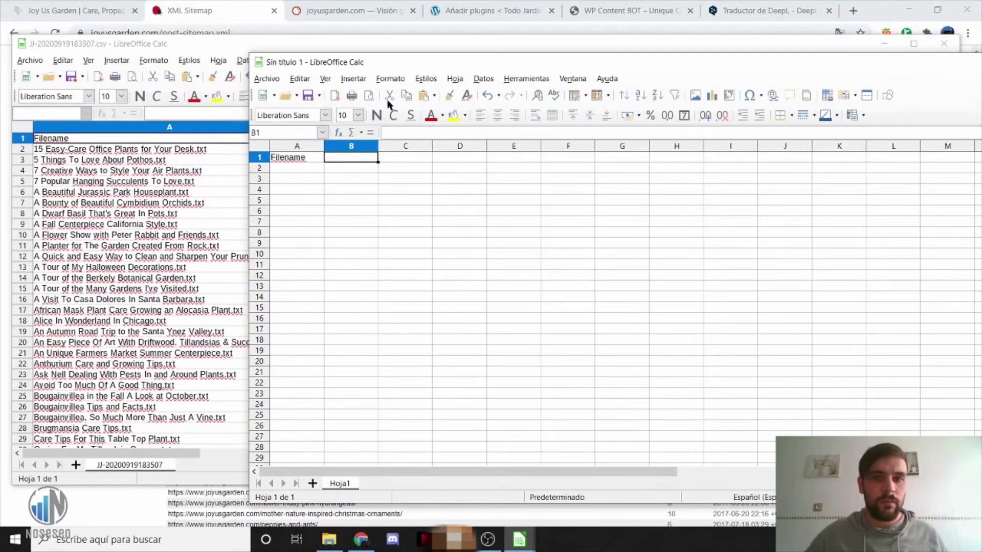
left_click_drag(407, 66, 264, 182)
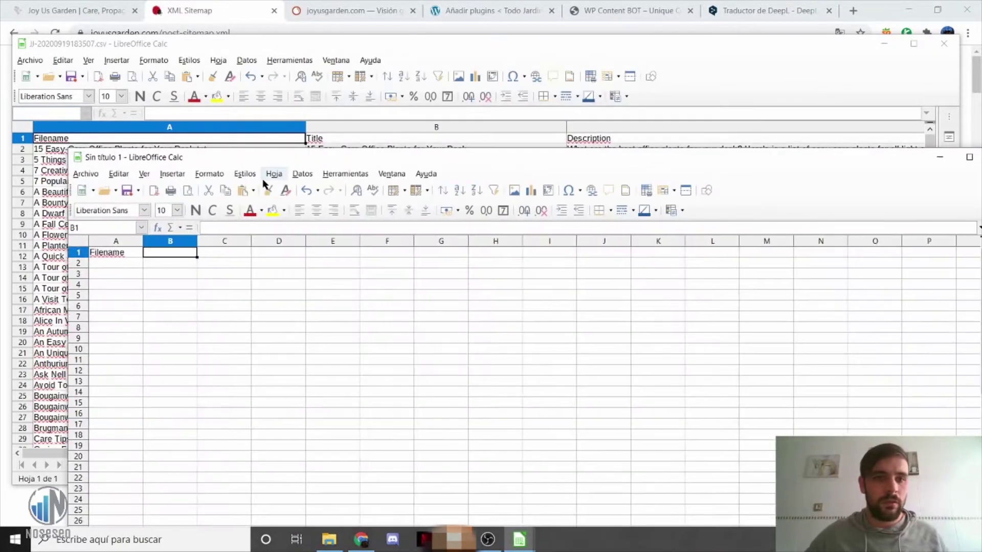
type("Title")
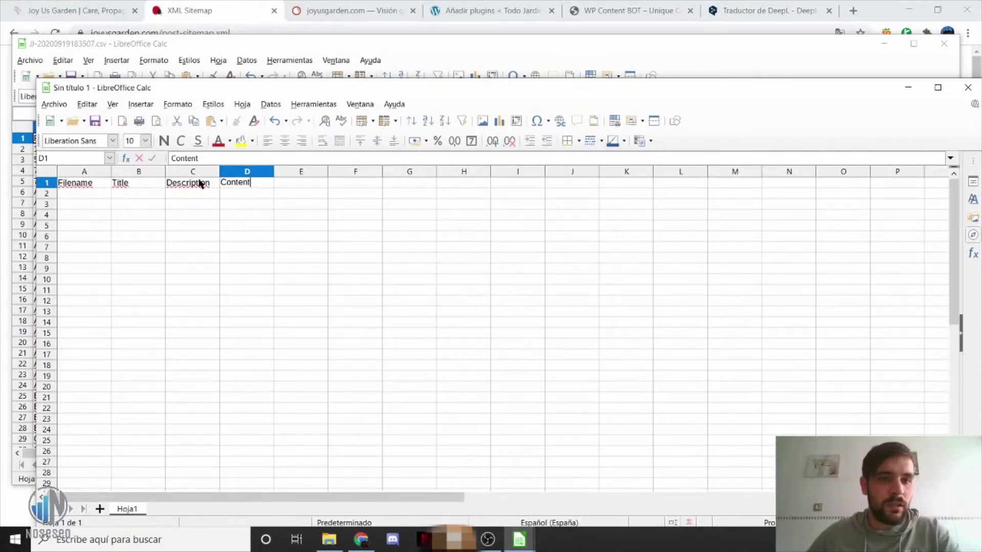
- Copy the filename text from A2 of the exported CSV and paste it into the DeepL translator in the browser
left_click(908, 90)
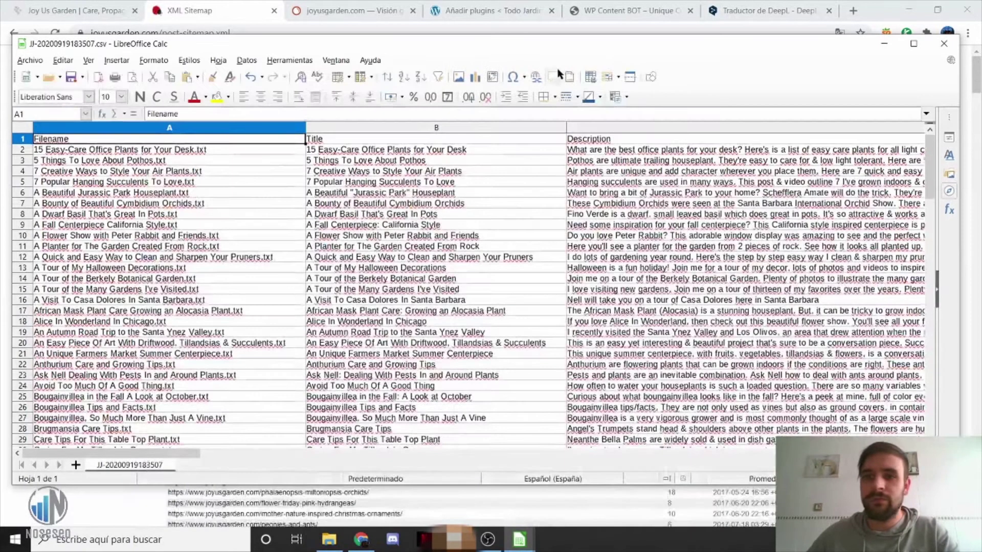
left_click(172, 152)
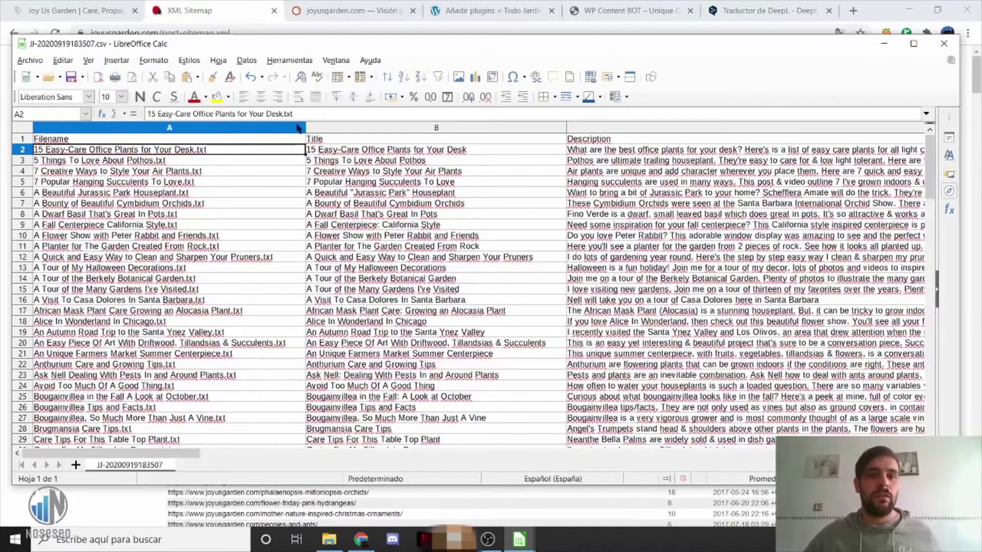
key("F2")
key("ctrl+a")
key("ctrl+c")
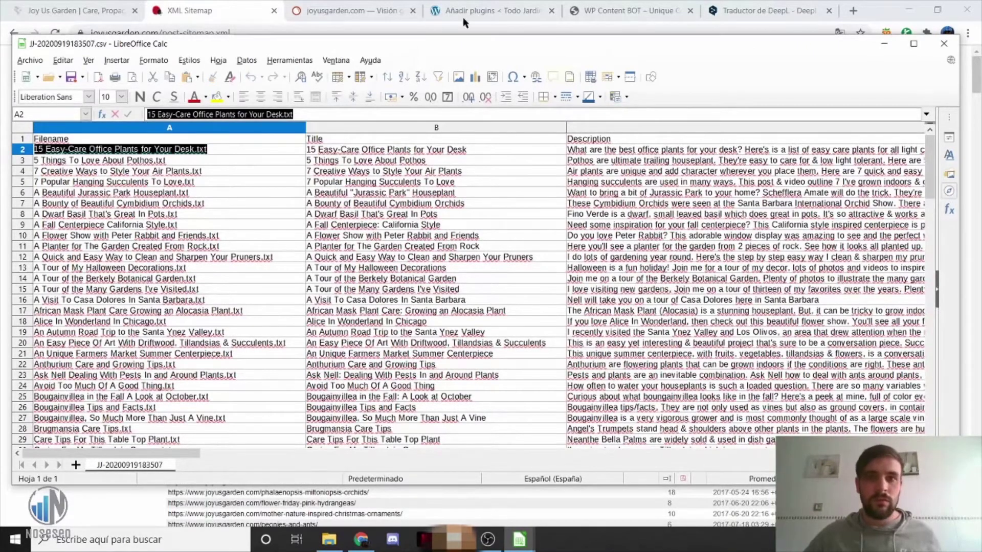
left_click(773, 8)
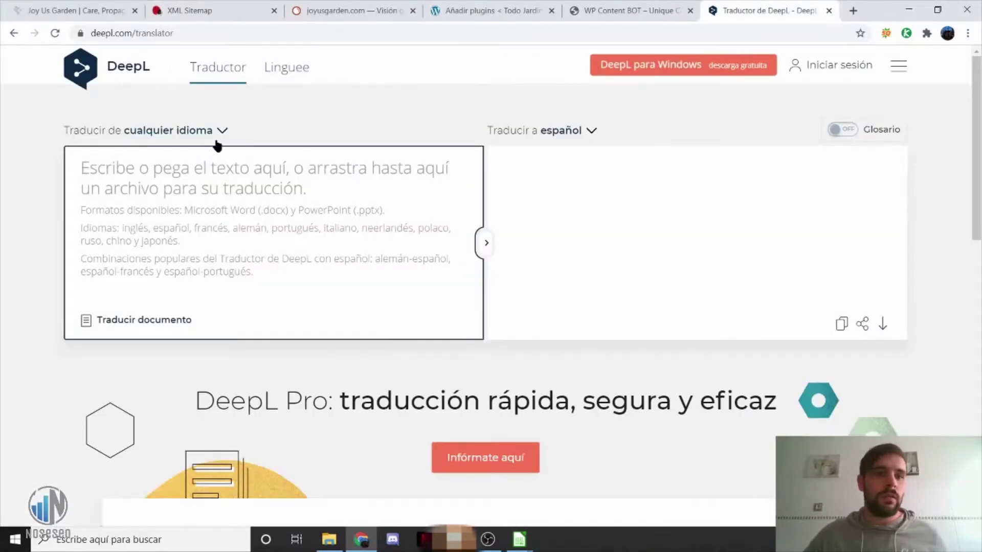
left_click(164, 186)
key("ctrl+v")
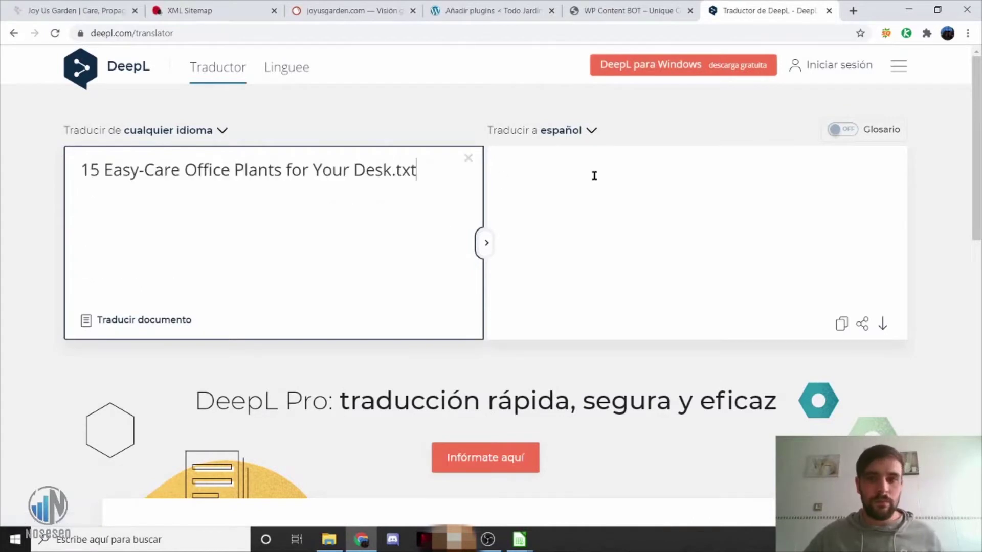
- Copy DeepL's full Spanish translation of the filename into cell A2 of the new spreadsheet
left_click(563, 193)
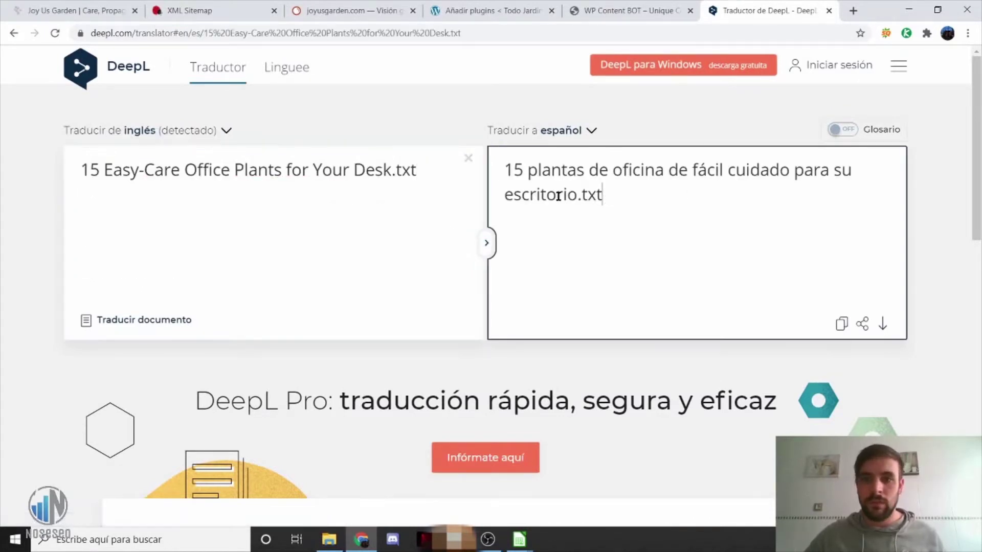
key("ctrl+a")
key("ctrl+c")
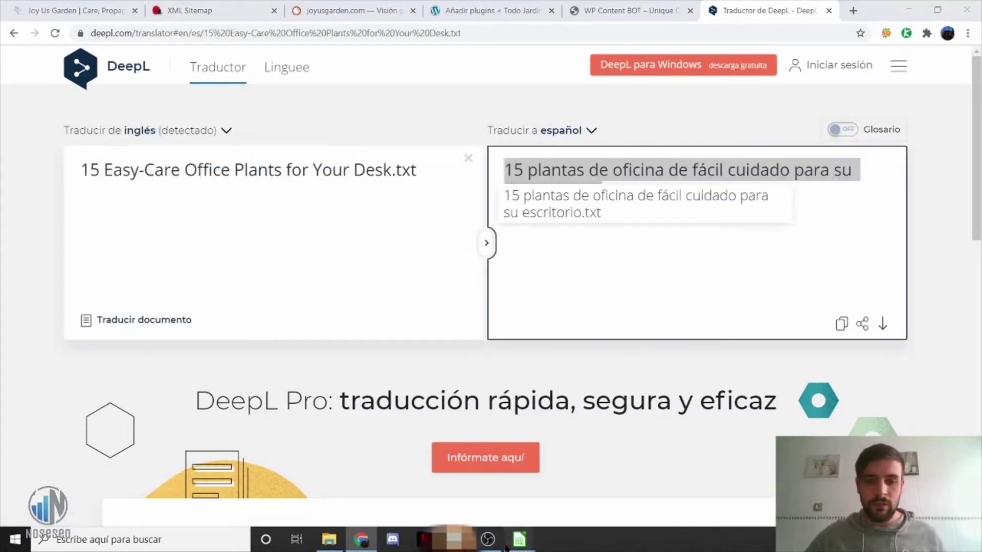
left_click(655, 481)
left_click(79, 195)
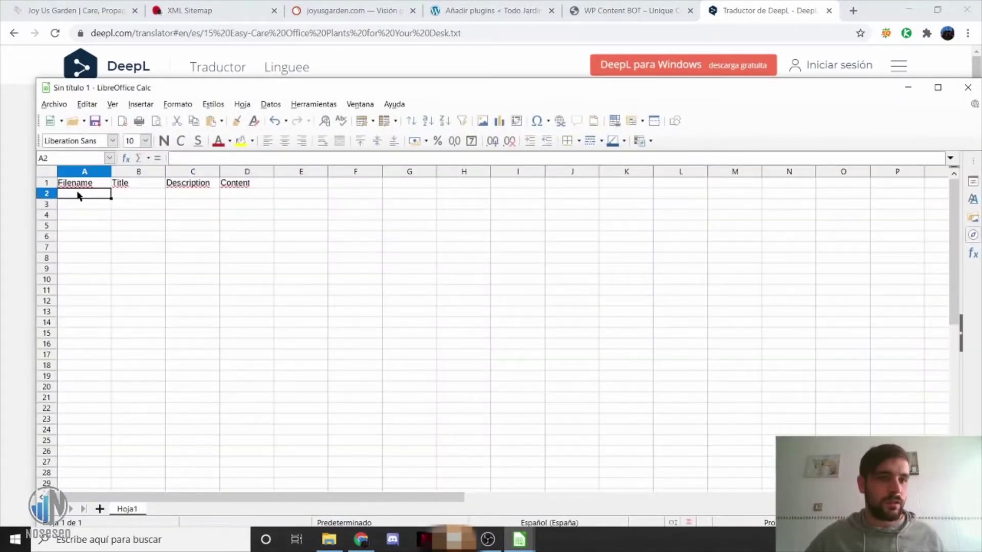
key("ctrl+v")
- Copy the title "15 Easy-Care Office Plants for Your Desk" from B2 of the CSV and replace DeepL's source text with it
left_click(139, 183)
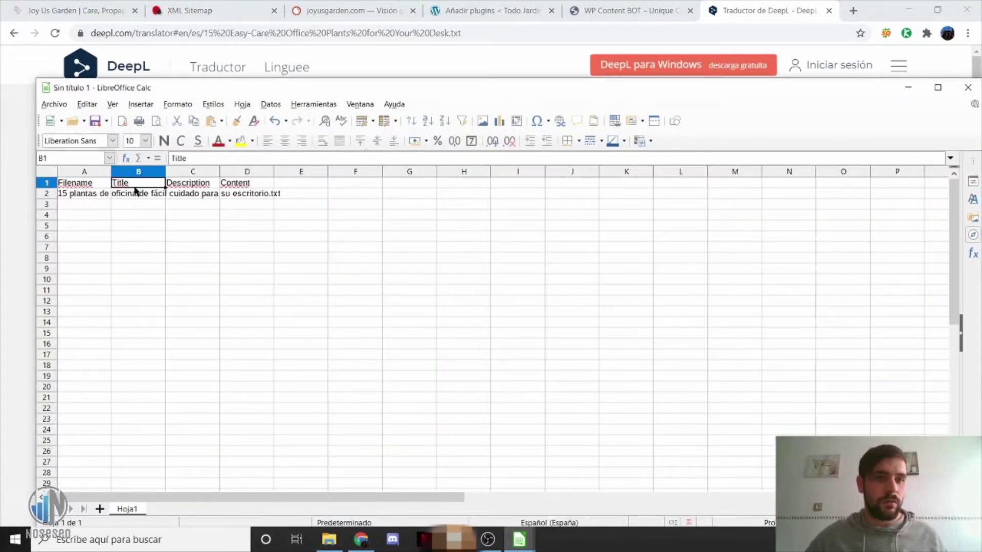
left_click(137, 193)
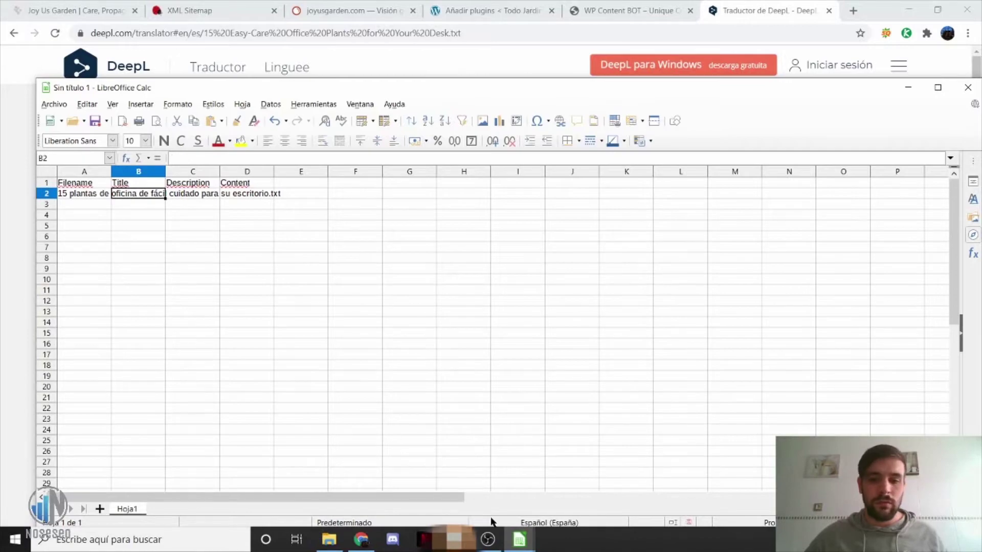
mouse_move(519, 540)
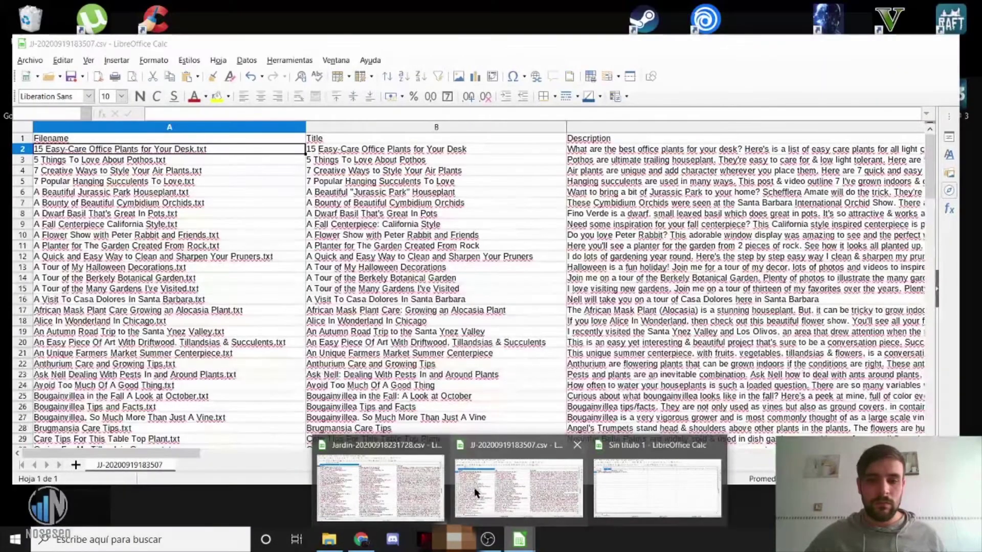
left_click(467, 494)
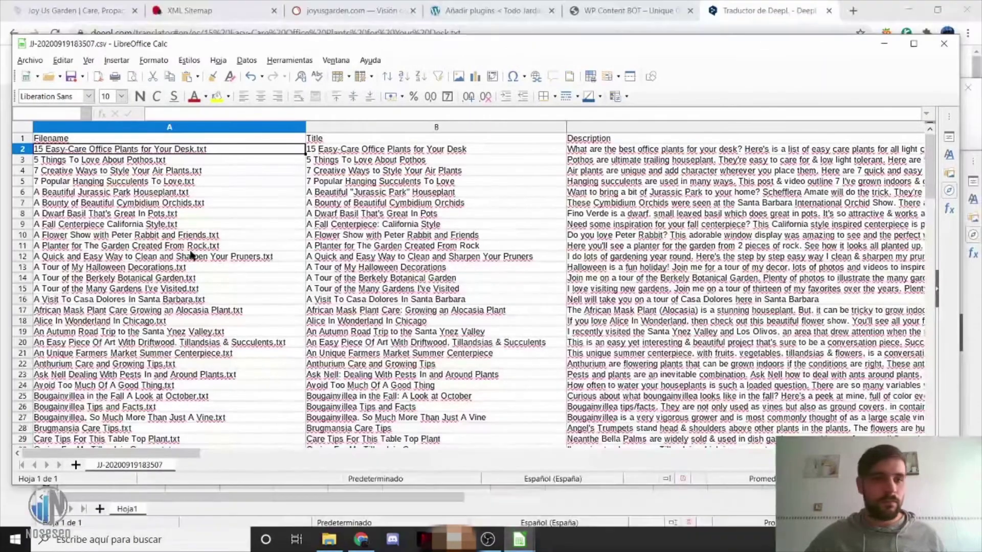
left_click(341, 153)
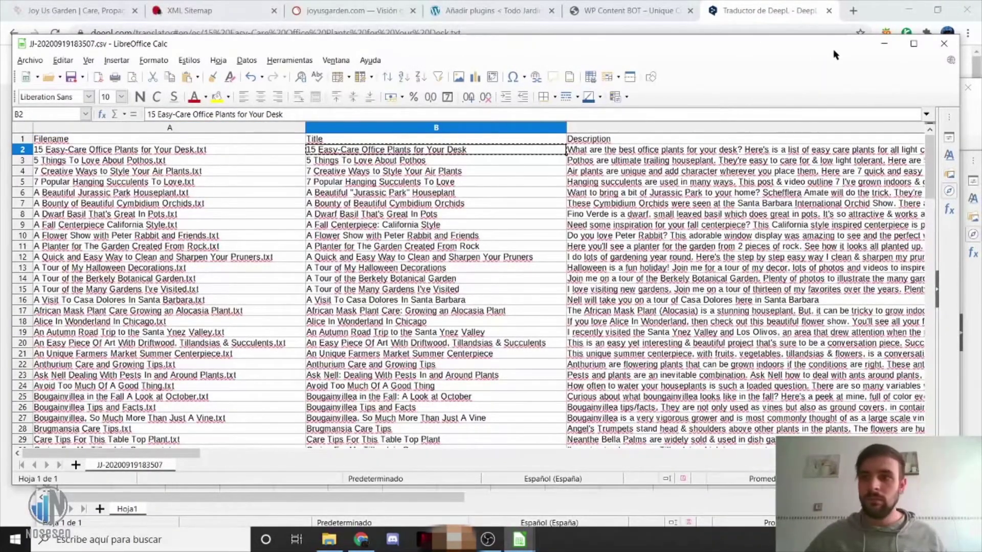
left_click(884, 44)
left_click(433, 78)
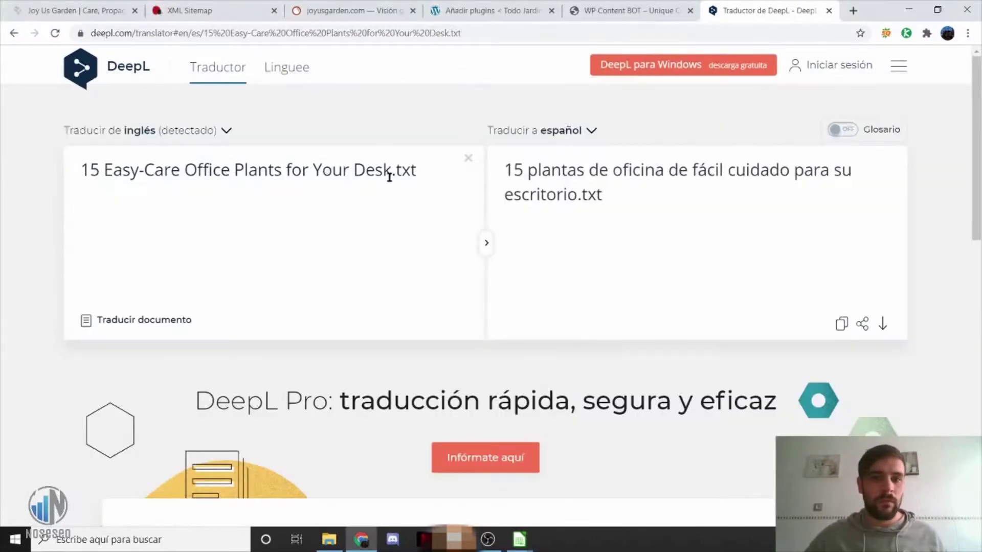
left_click_drag(442, 169, 0, 189)
type("15 Easy-Care Office Plants for Your Desk")
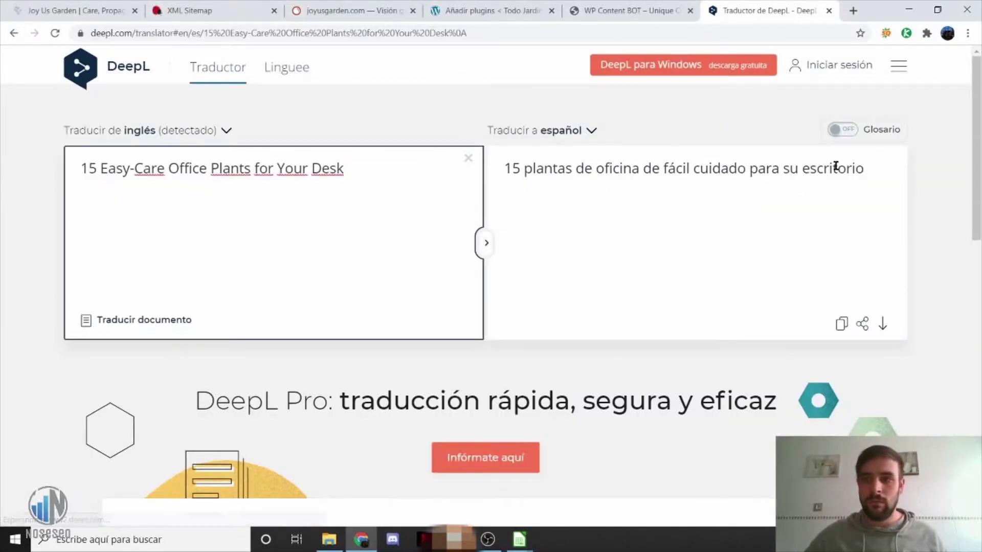
- Copy the Spanish title "15 plantas de oficina de fácil cuidado para su escritorio" into B2 of the new spreadsheet
left_click_drag(864, 168, 406, 168)
left_click(520, 540)
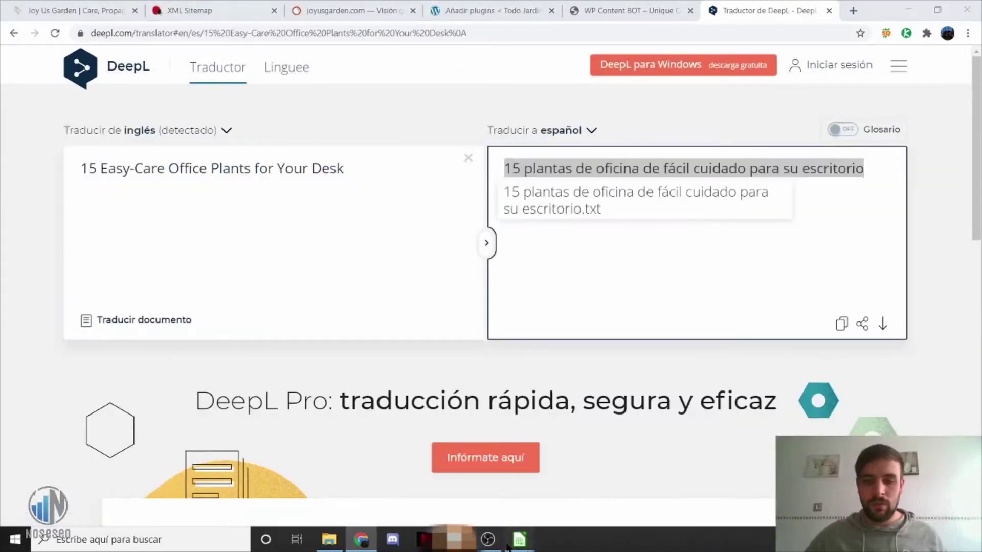
left_click(665, 481)
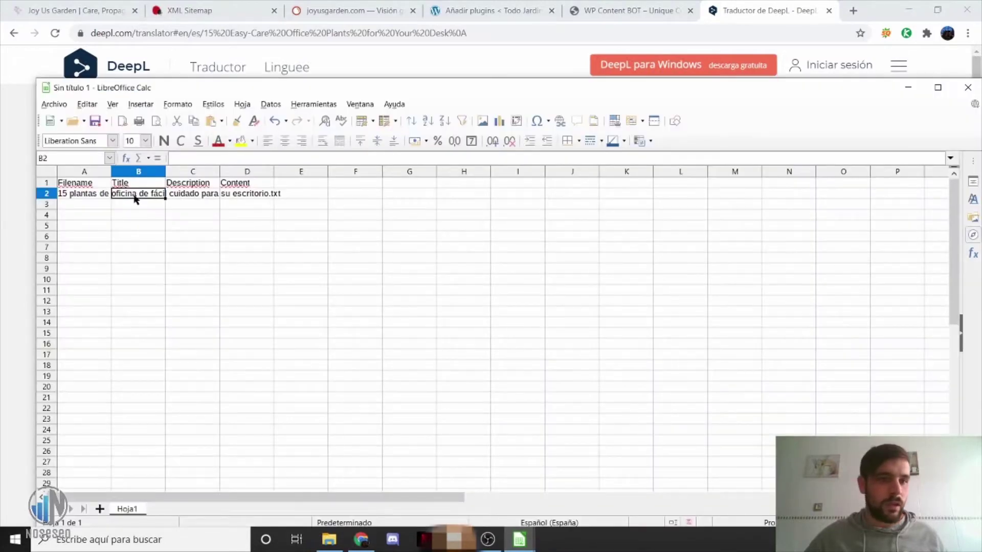
type("15 plantas de oficina de fácil cuidado para su escritorio")
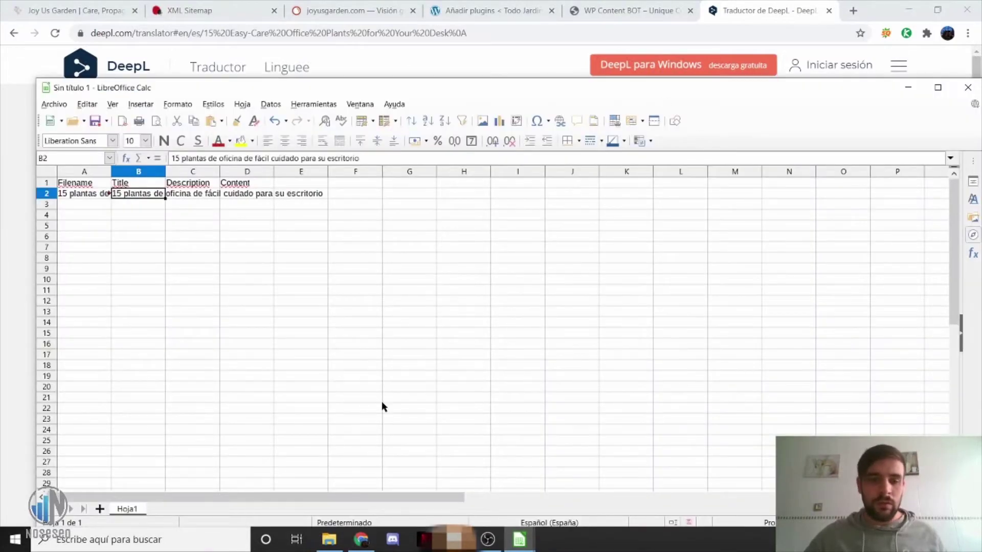
- Copy the English description from C2 of the JJ-20200919183507.csv spreadsheet and replace DeepL's source text with it
left_click(519, 540)
left_click(483, 491)
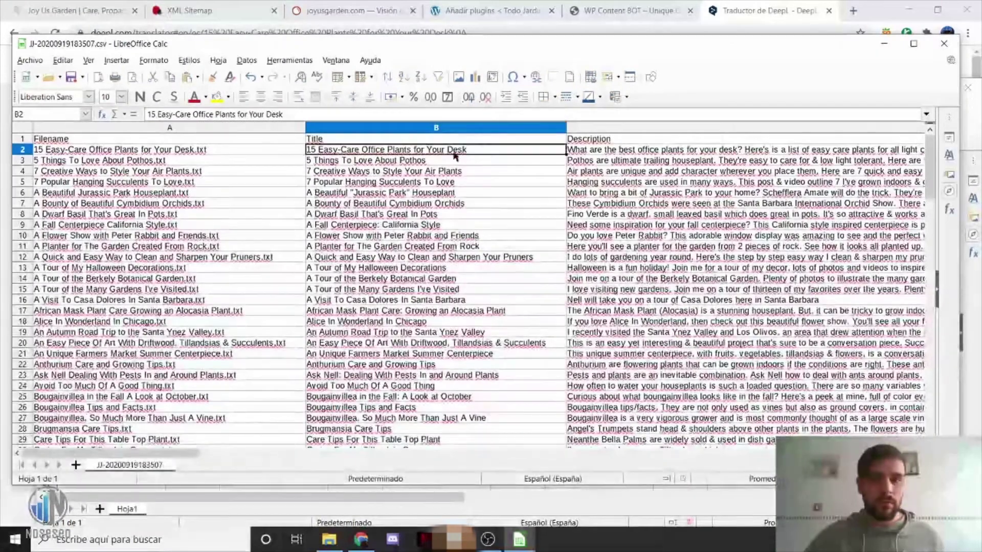
left_click(572, 151)
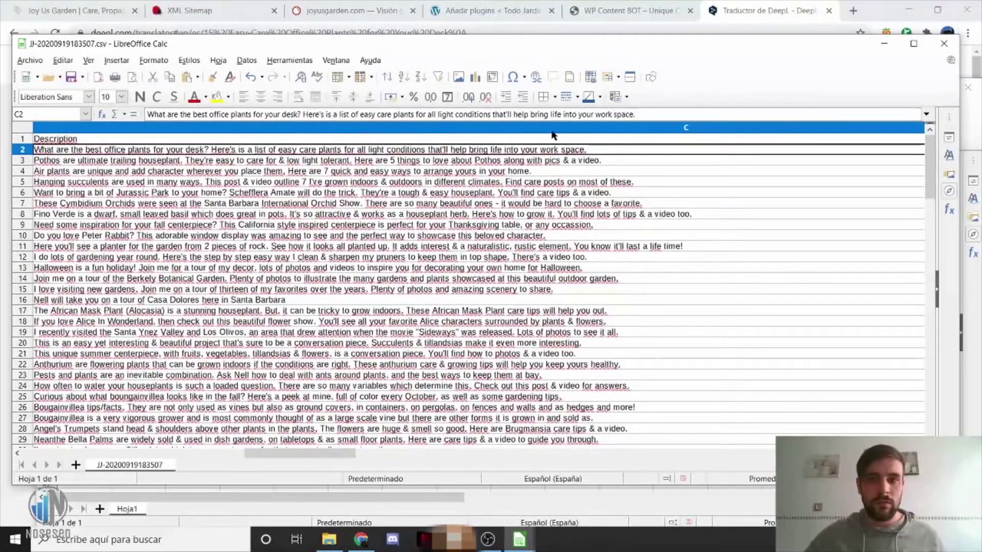
double_click(518, 152)
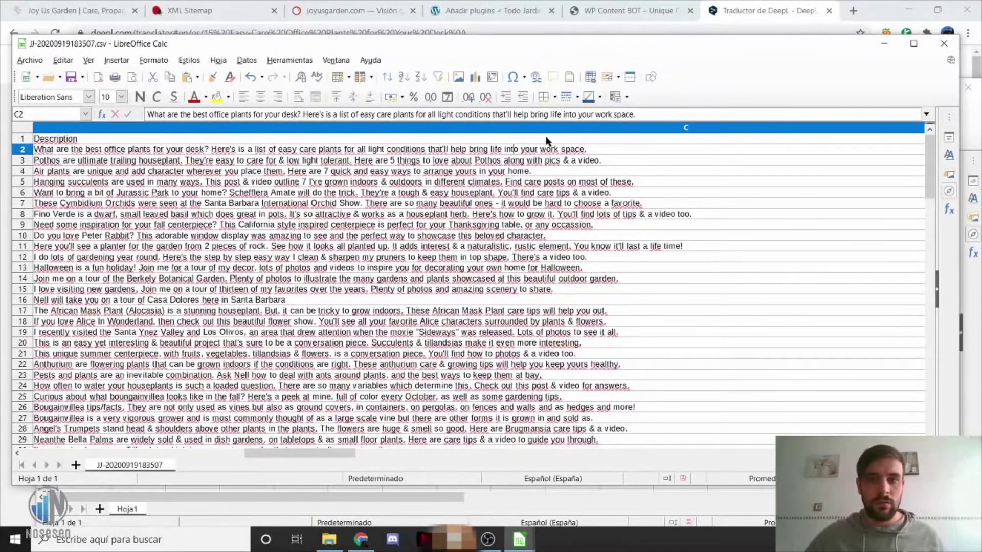
triple_click(621, 114)
key("ctrl+c")
left_click(748, 6)
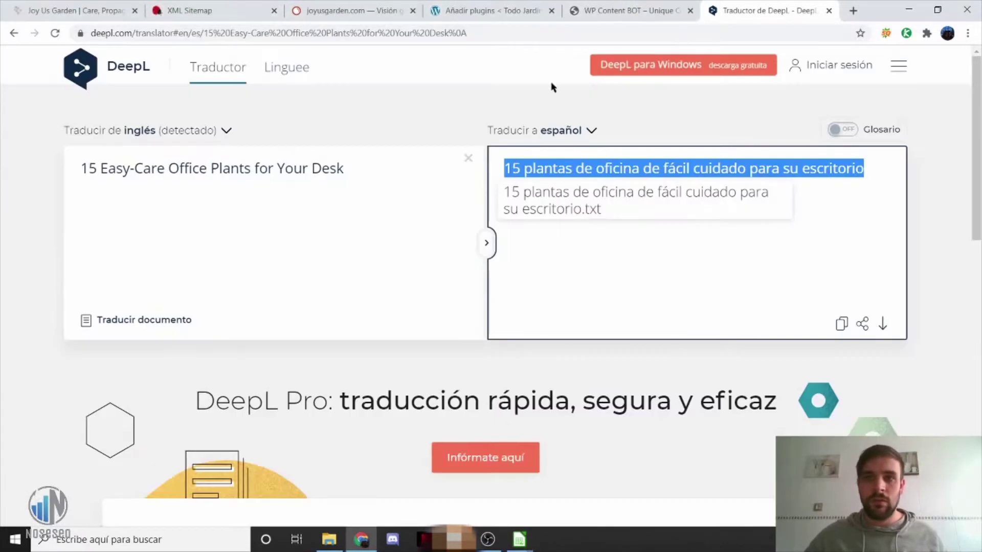
left_click(350, 166)
left_click_drag(350, 166, 24, 182)
key("ctrl+v")
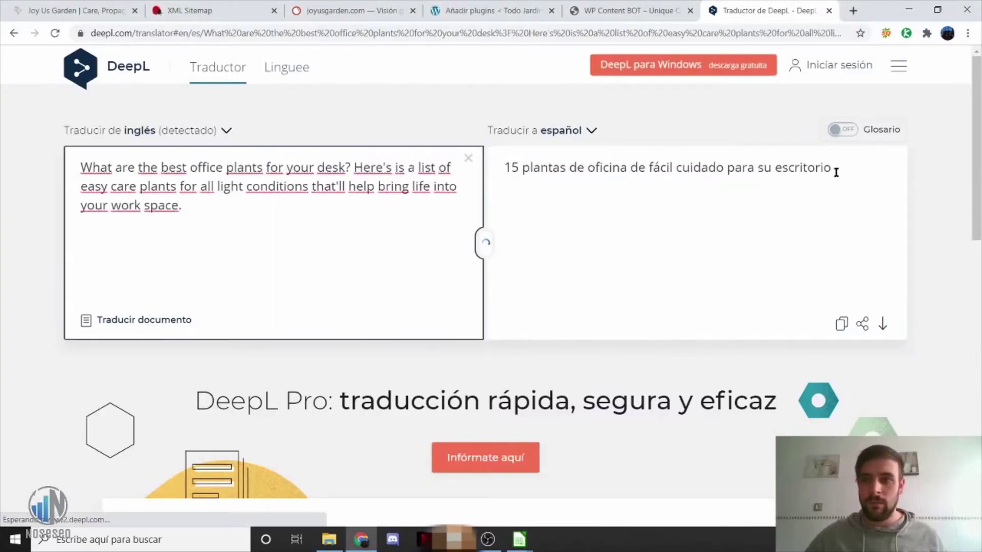
- Copy DeepL's full Spanish description into cell C2 of the new spreadsheet and select D2
triple_click(584, 226)
key("ctrl+c")
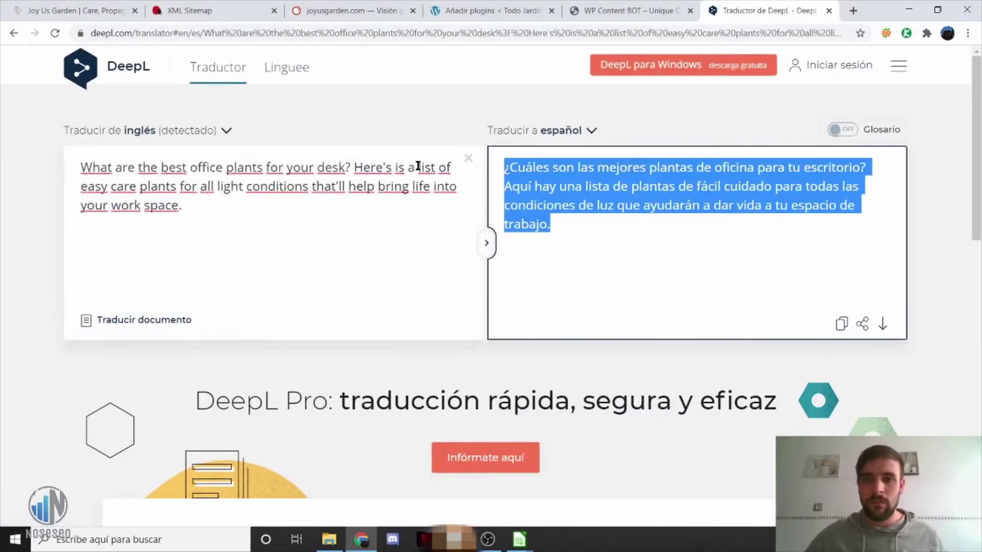
mouse_move(519, 539)
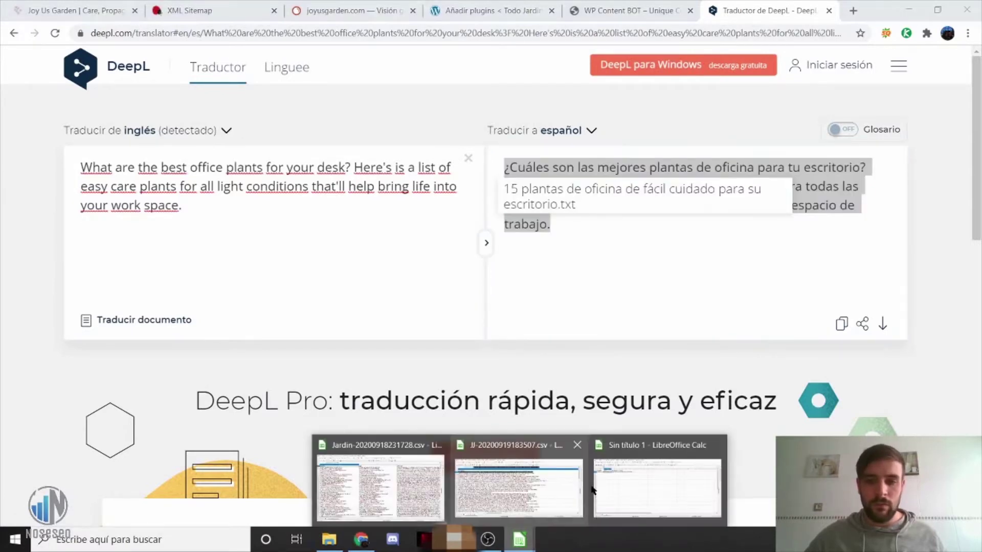
left_click(658, 475)
left_click(209, 194)
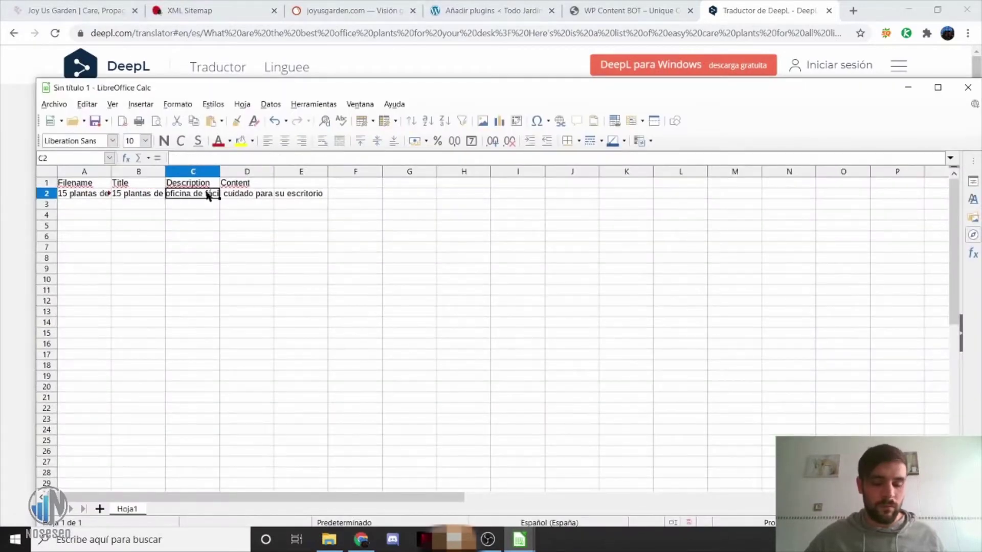
key("ctrl+v")
left_click(253, 195)
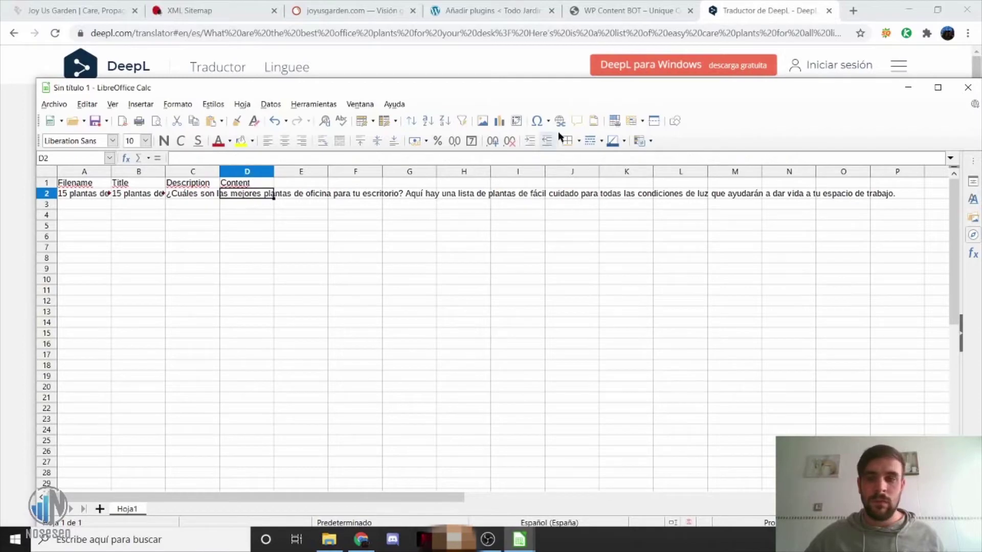
- Copy the full HTML article content from D2 of the exported CSV and replace DeepL's source text with it
mouse_move(520, 540)
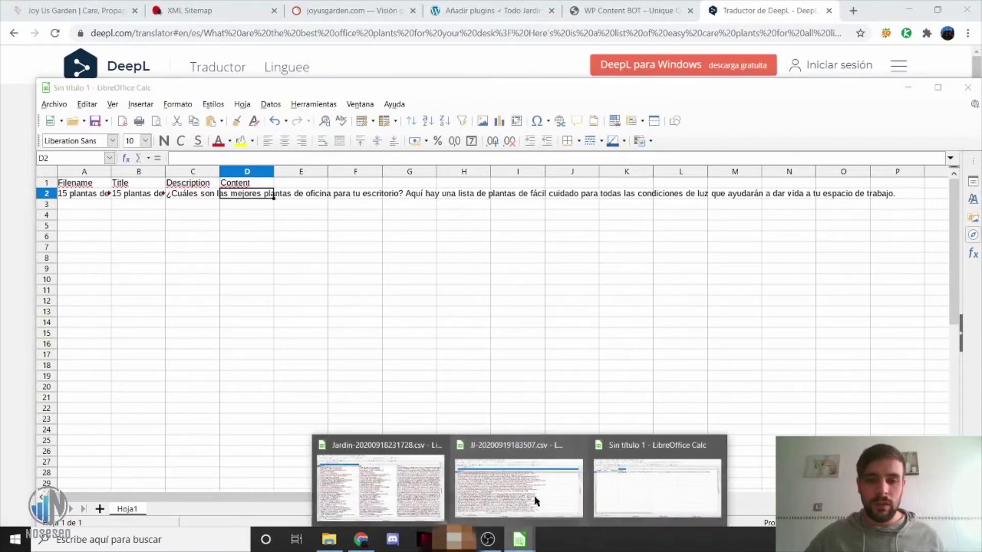
left_click(542, 491)
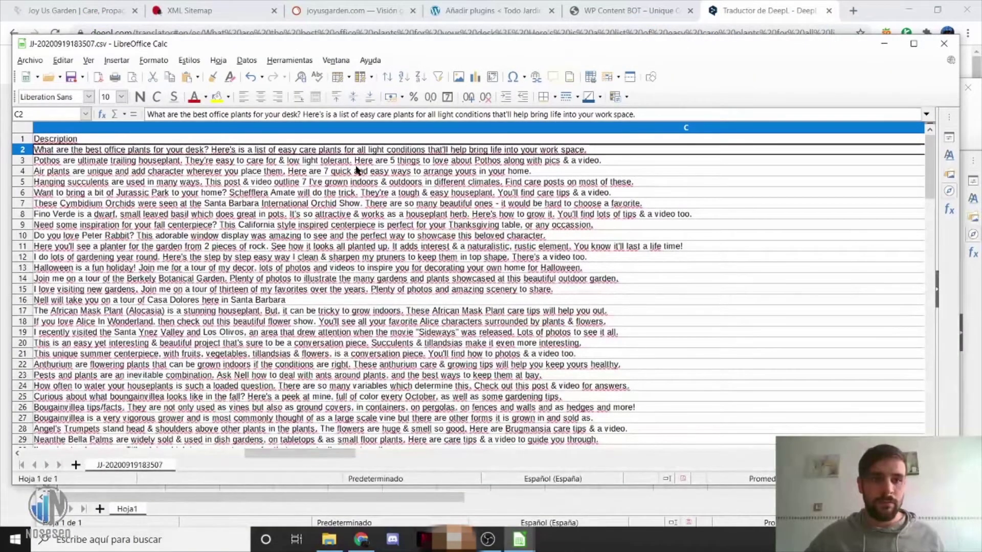
key("Right")
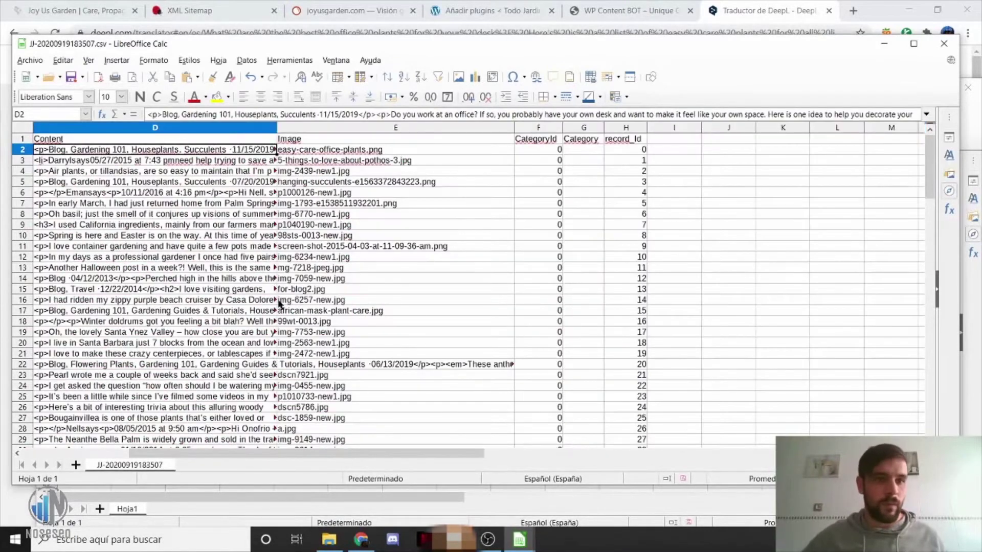
left_click(287, 300)
left_click(220, 150)
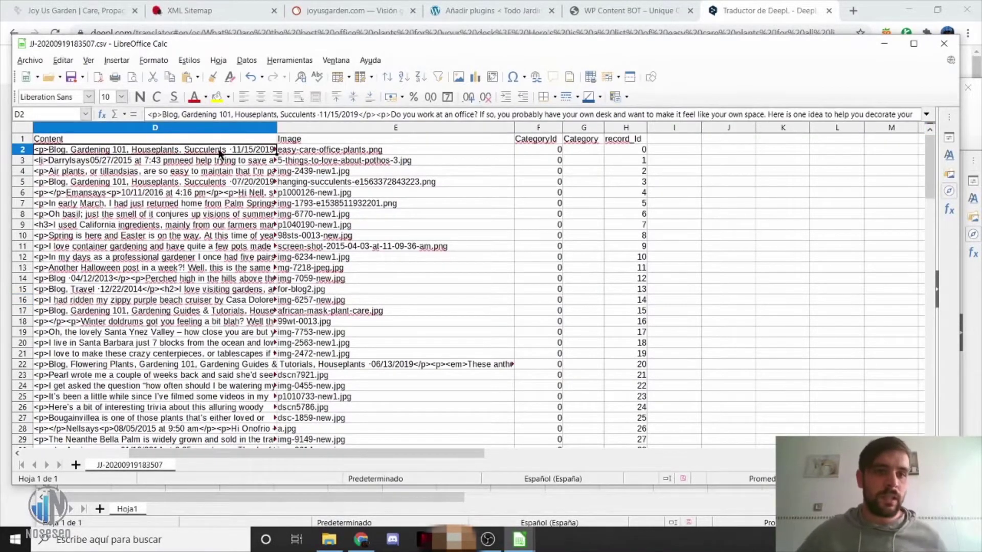
key("F2")
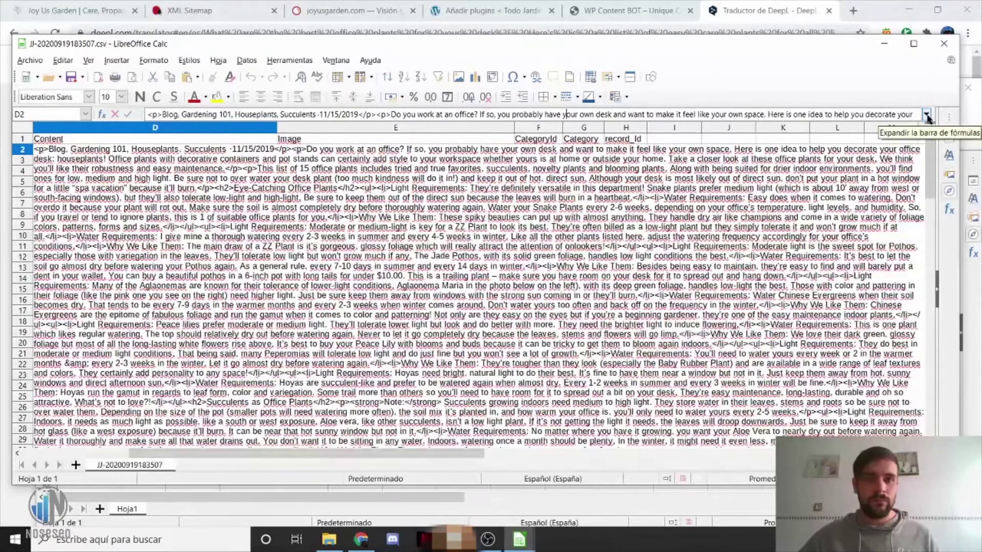
left_click(927, 115)
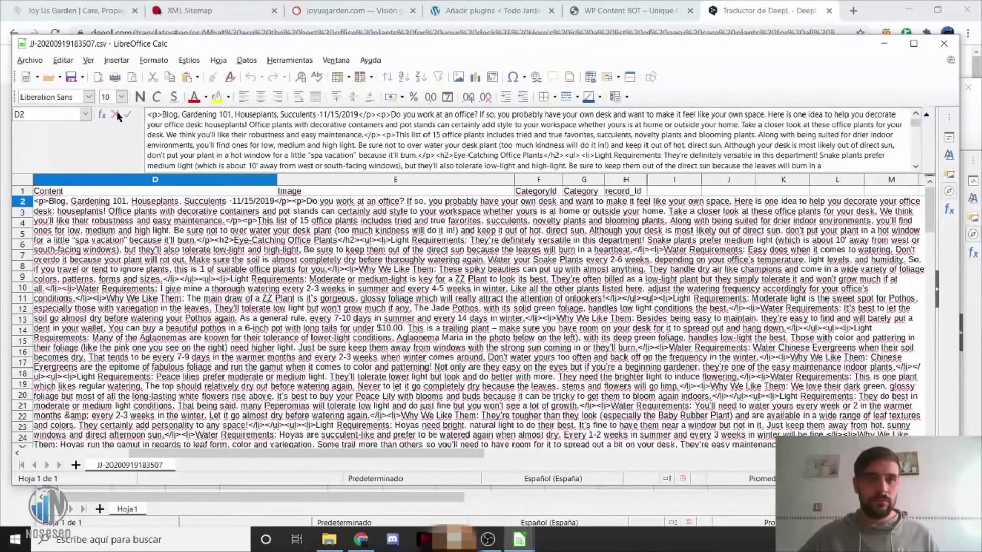
left_click_drag(155, 114, 899, 232)
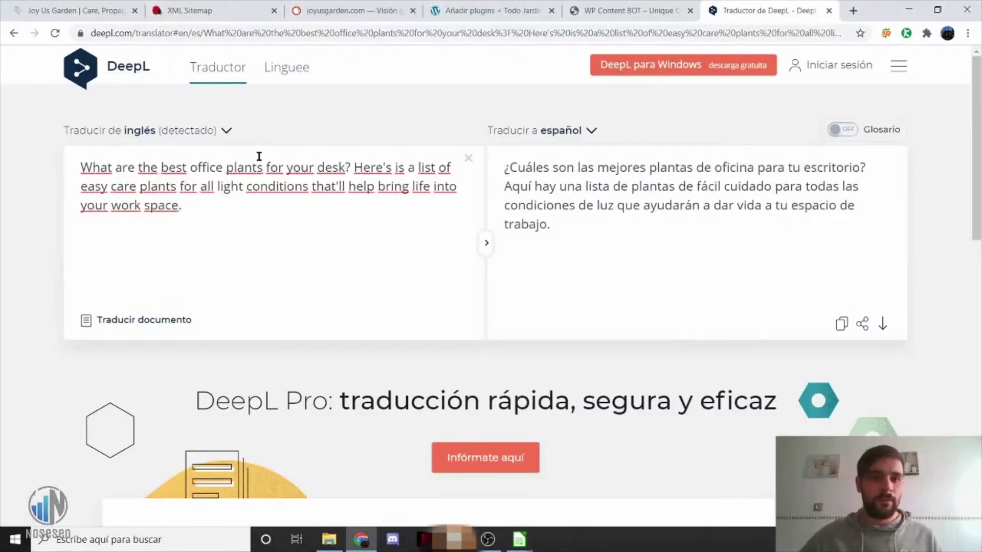
left_click_drag(207, 208, 32, 158)
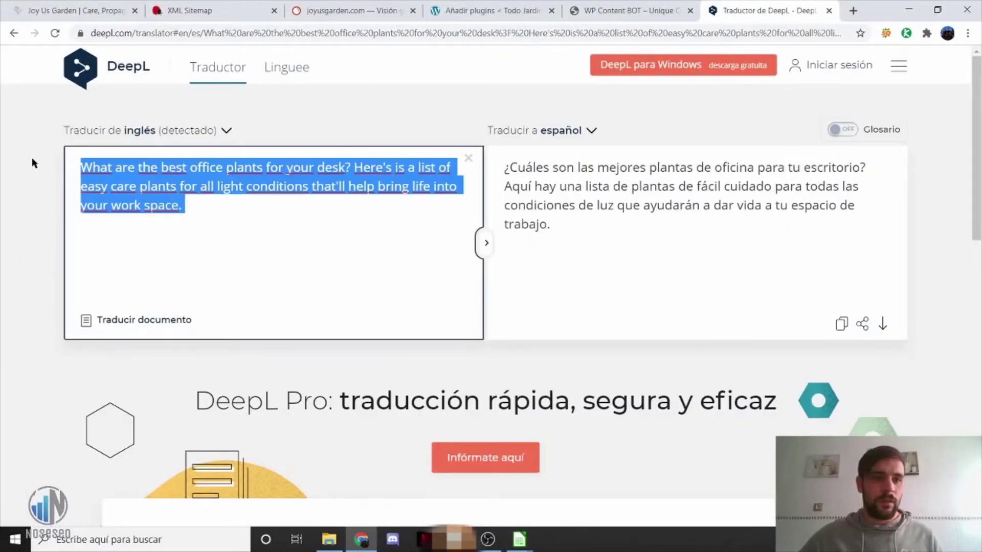
key("ctrl+v")
- Examine the source text's character count against DeepL's limit and find where the Spanish translation breaks off
scroll(358, 236, "down", 10)
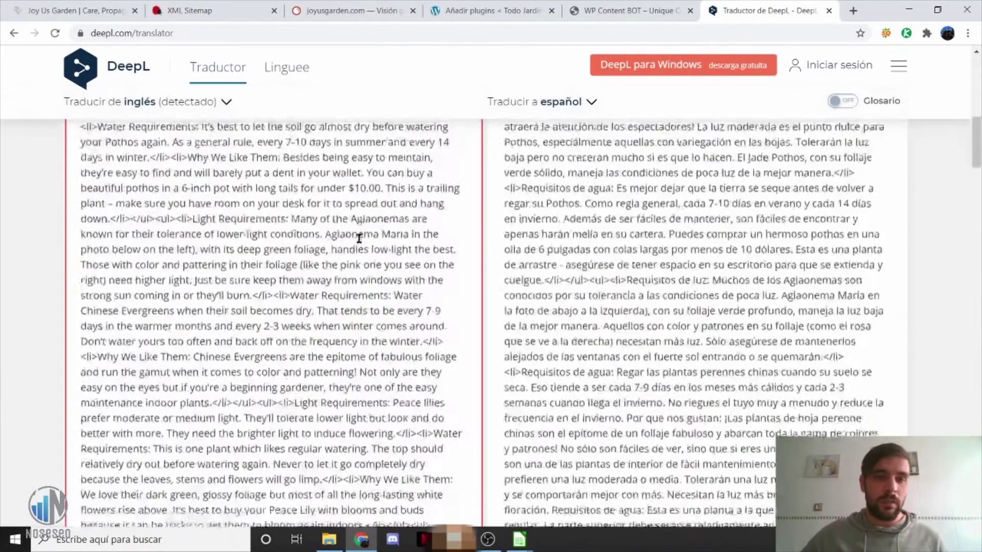
scroll(371, 268, "down", 5)
scroll(383, 348, "down", 10)
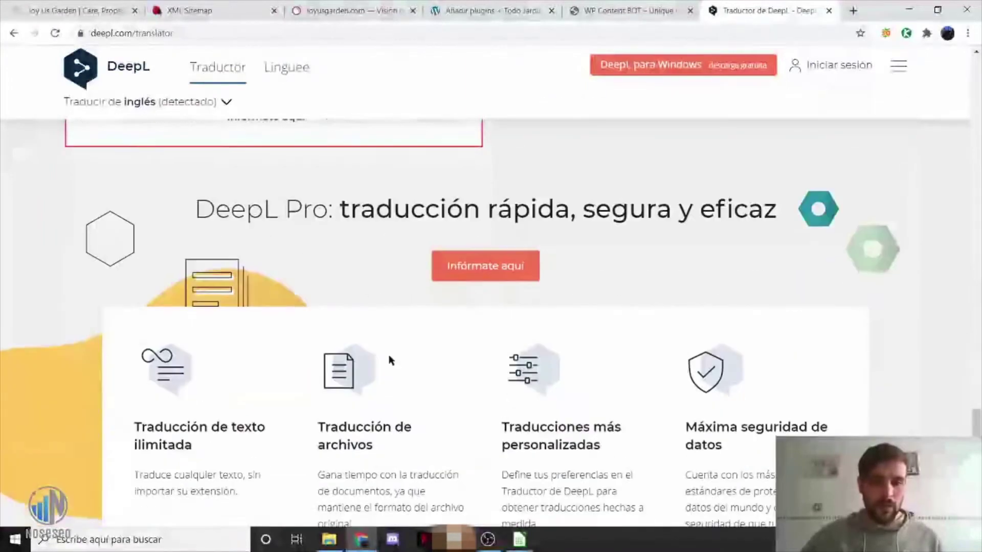
scroll(419, 279, "up", 5)
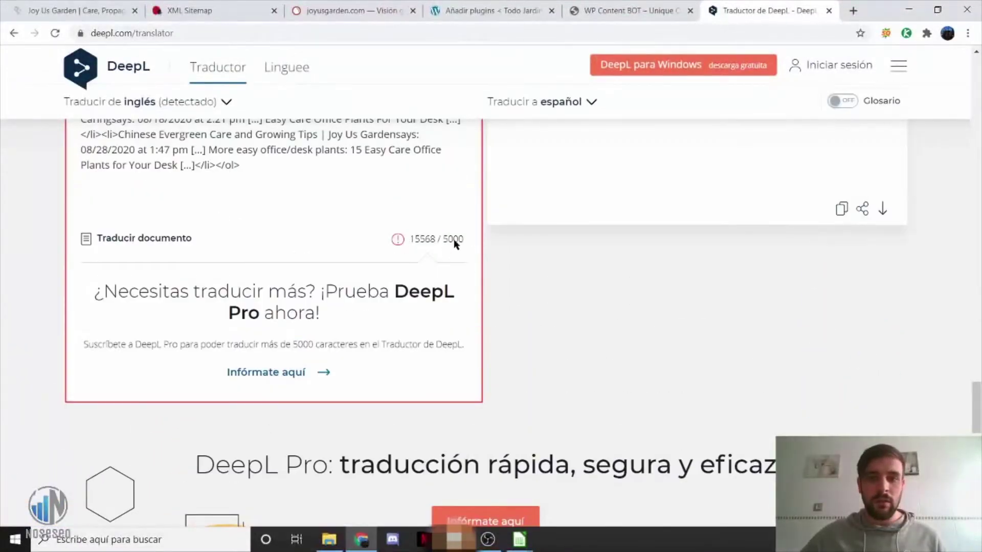
scroll(454, 244, "up", 3)
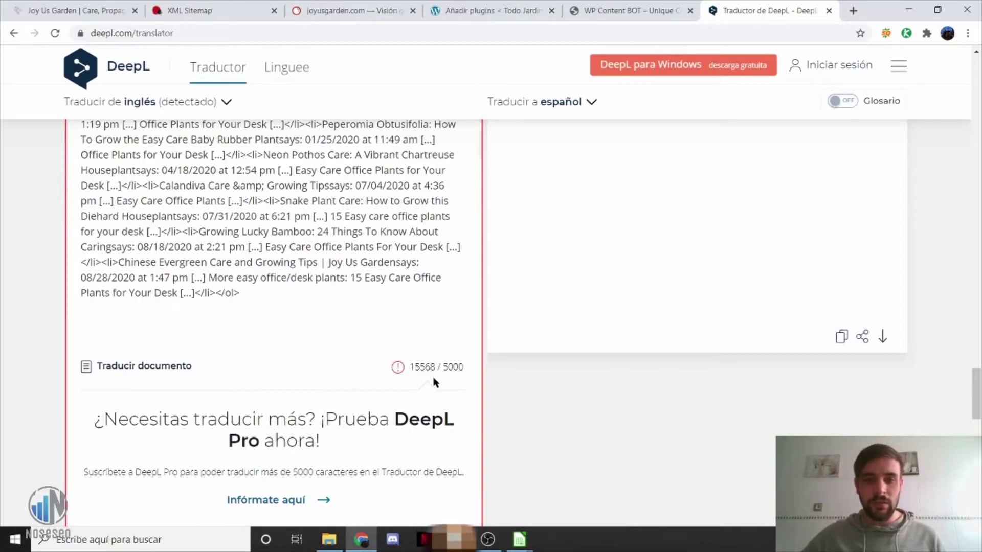
scroll(429, 376, "up", 10)
scroll(447, 370, "down", 10)
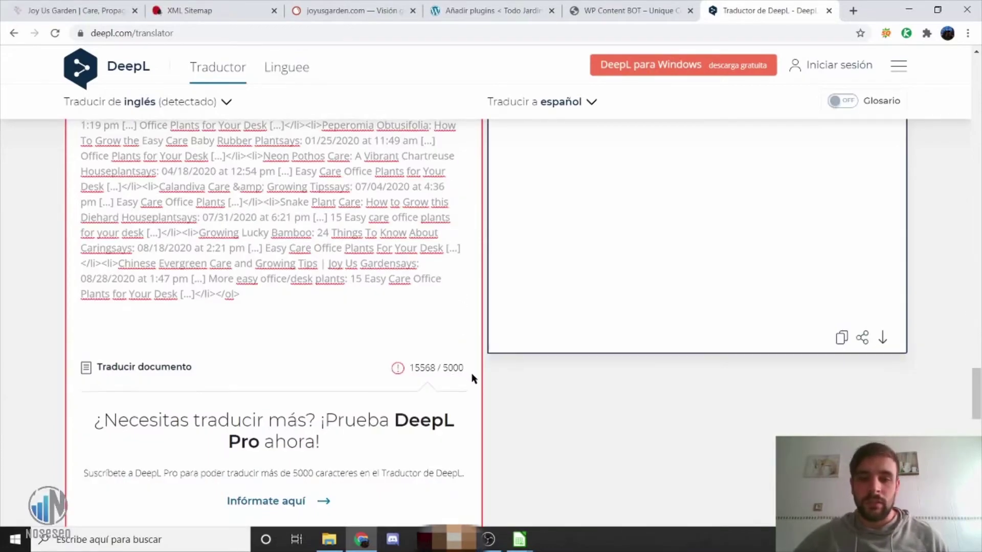
scroll(471, 372, "up", 10)
scroll(512, 353, "up", 20)
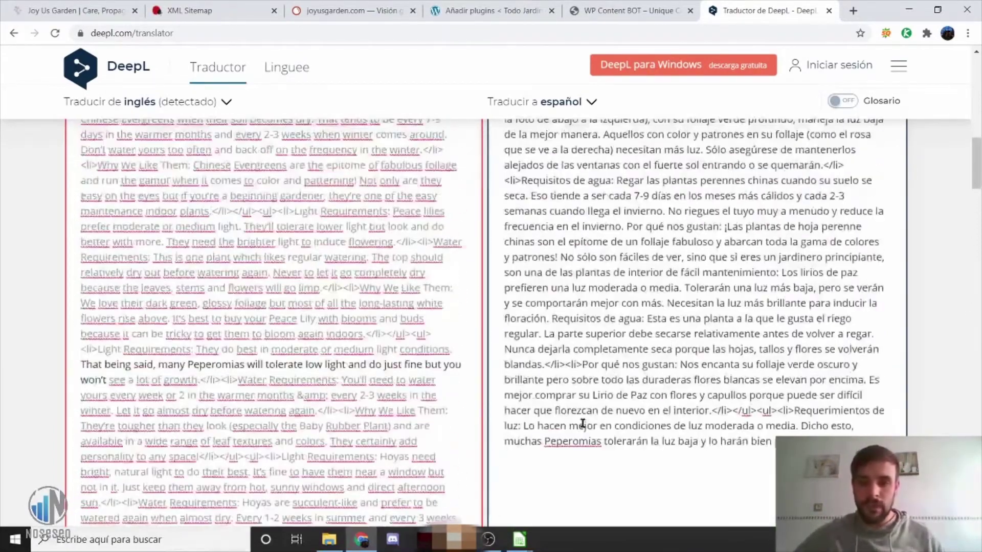
- Copy the Spanish content from its beginning through "luz moderada o media." into D2 of the new spreadsheet
left_click(830, 411)
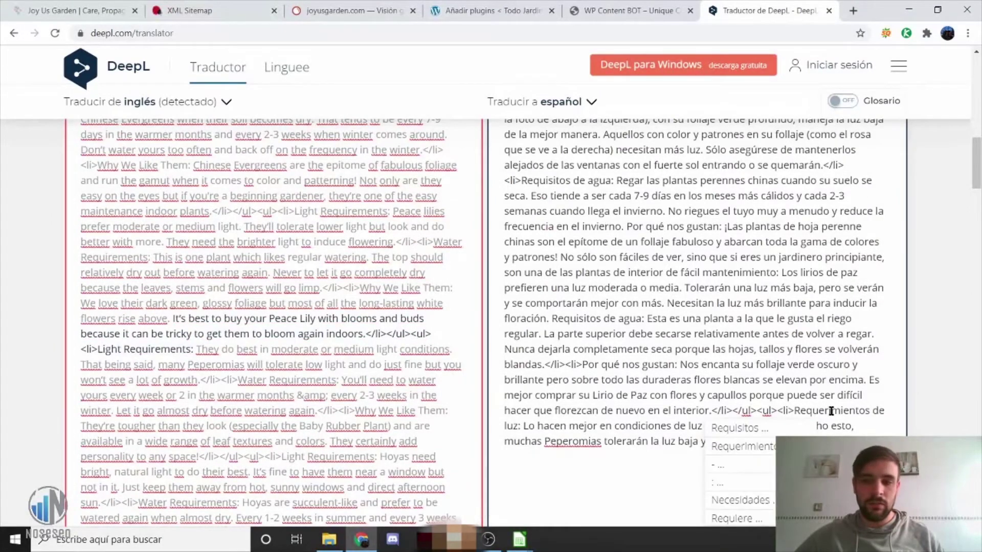
left_click(700, 408)
left_click(687, 426)
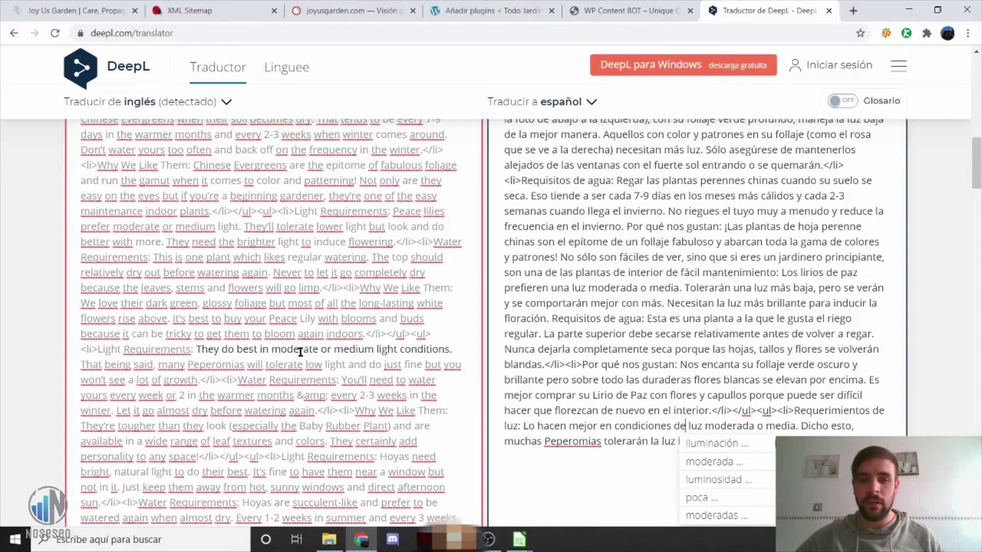
left_click_drag(798, 426, 770, 411)
left_click_drag(679, 381, 455, 83)
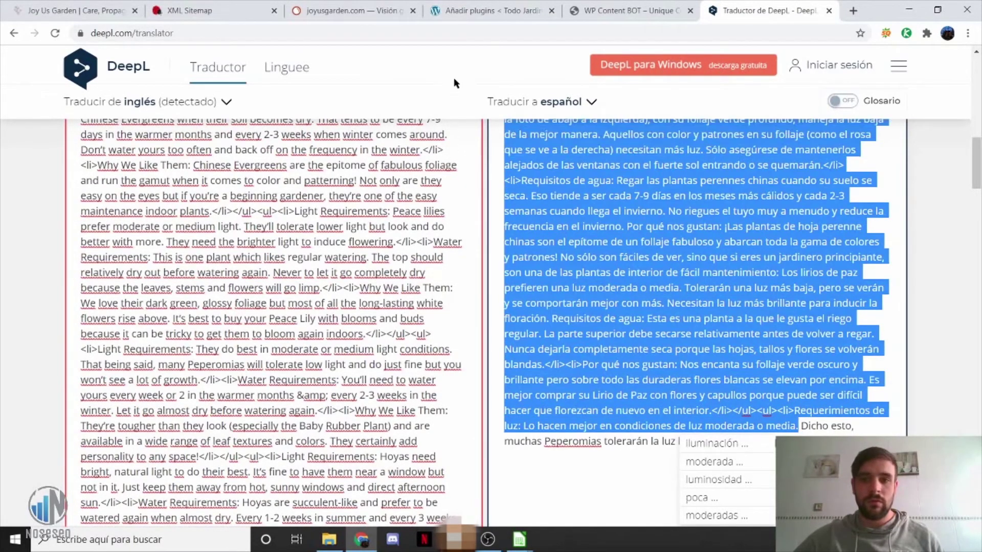
left_click_drag(488, 128, 504, 158)
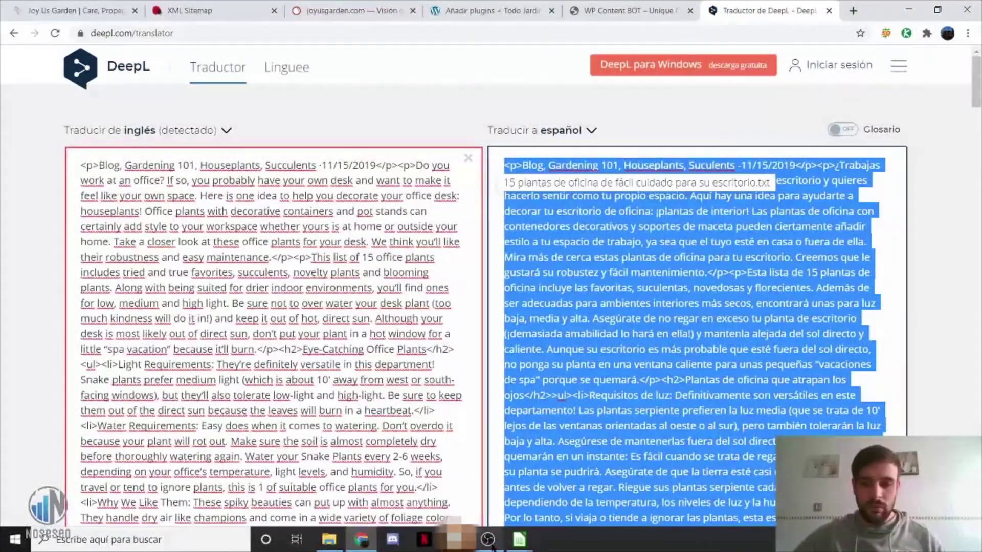
mouse_move(519, 540)
left_click(658, 481)
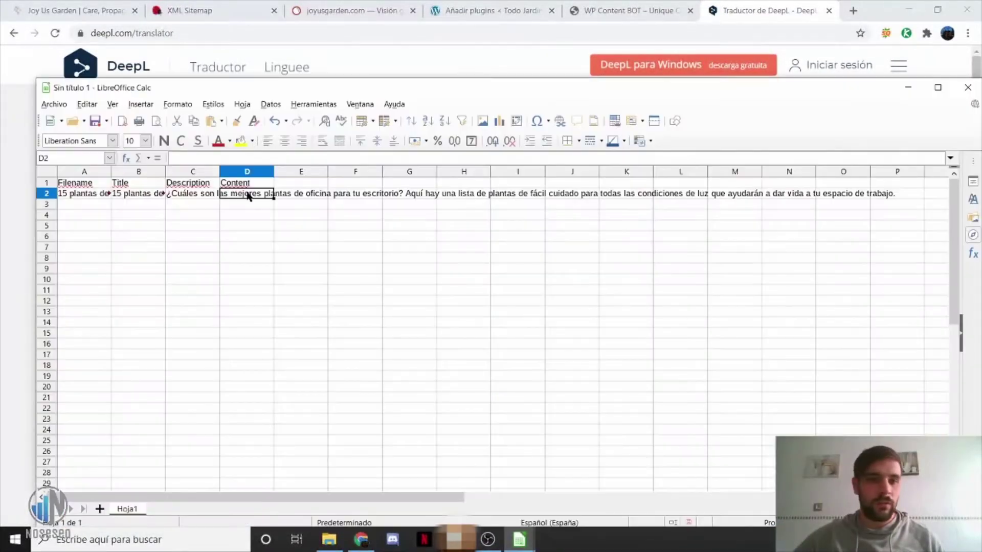
key("ctrl+v")
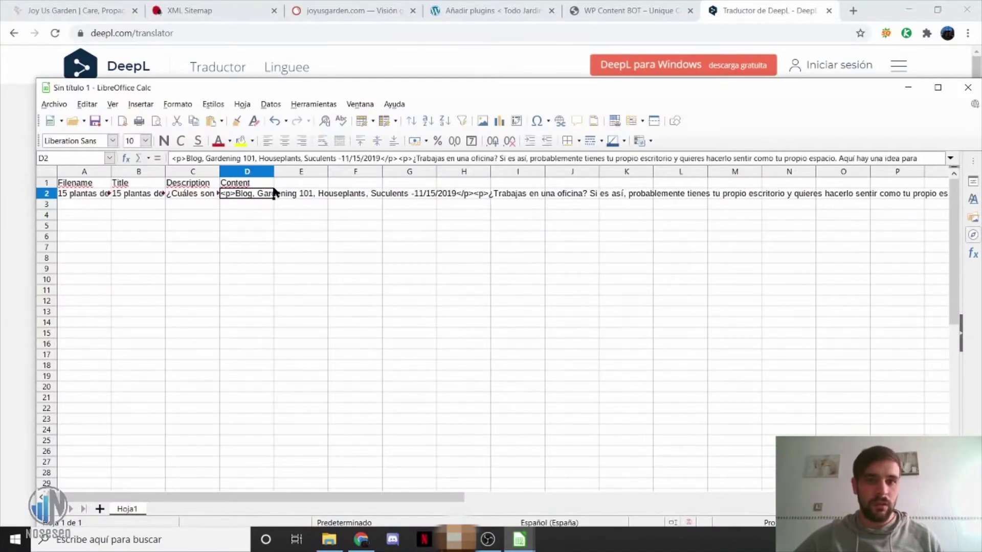
- Expand the input line, place the cursor at the end of D2's translated text and minimize the new spreadsheet
left_click(951, 158)
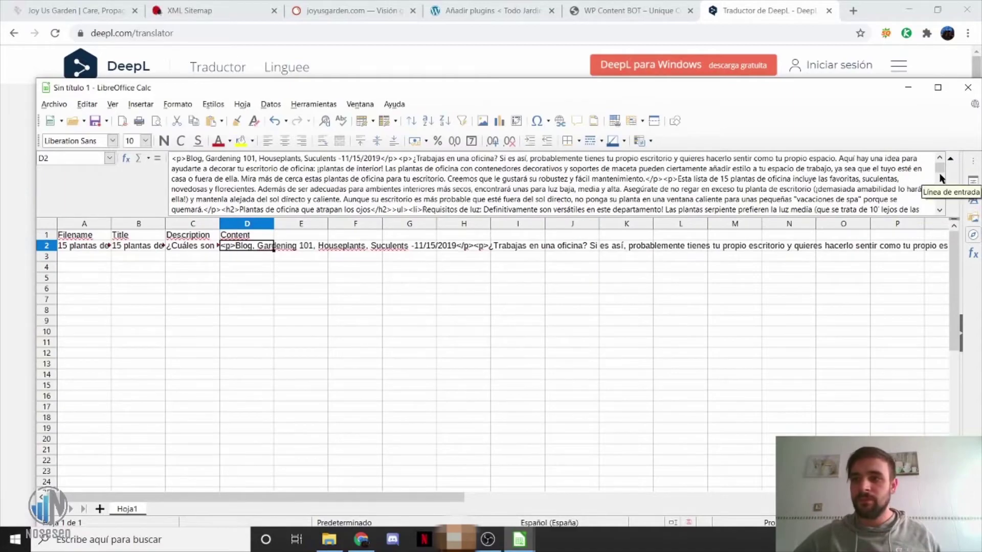
left_click_drag(939, 168, 941, 221)
left_click(715, 213)
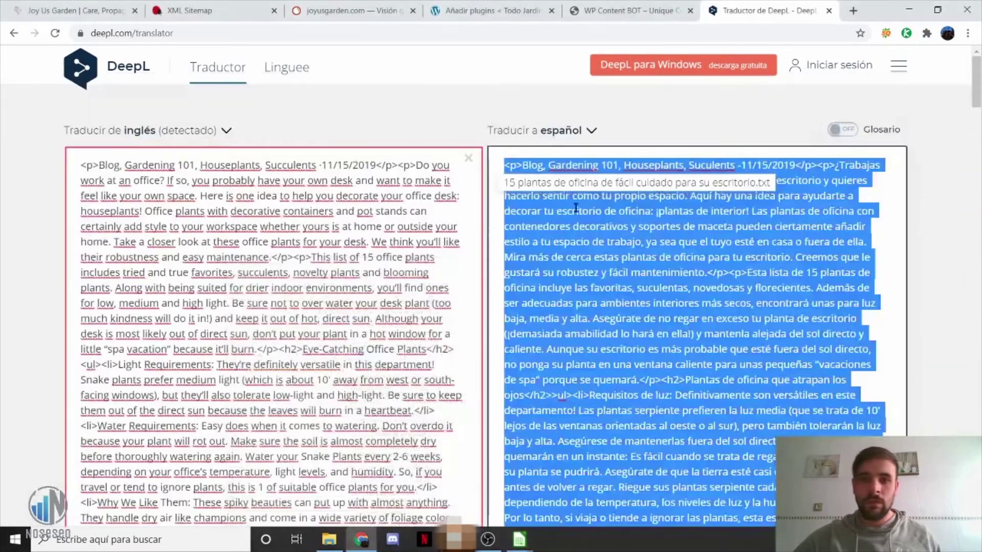
left_click(908, 87)
- Delete the already translated part of DeepL's source text so it begins at "That being said, many Peperomias"
scroll(474, 235, "down", 15)
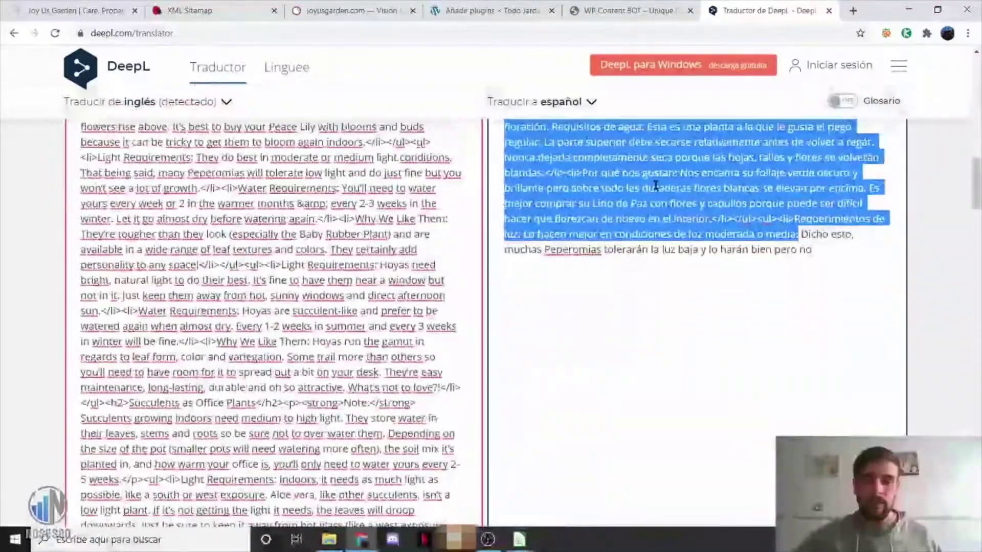
left_click(656, 187)
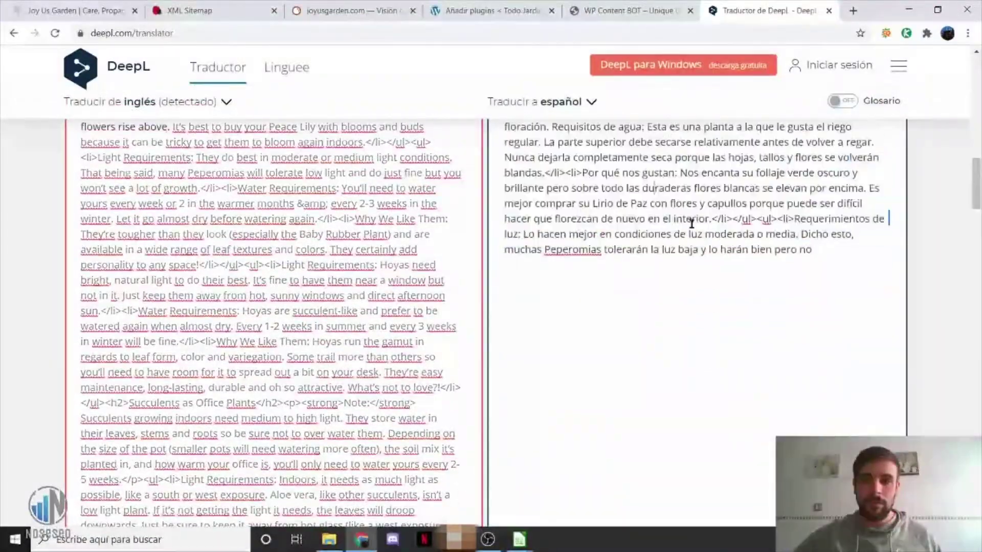
scroll(454, 221, "up", 1)
left_click_drag(330, 199, 68, 168)
key("BackSpace")
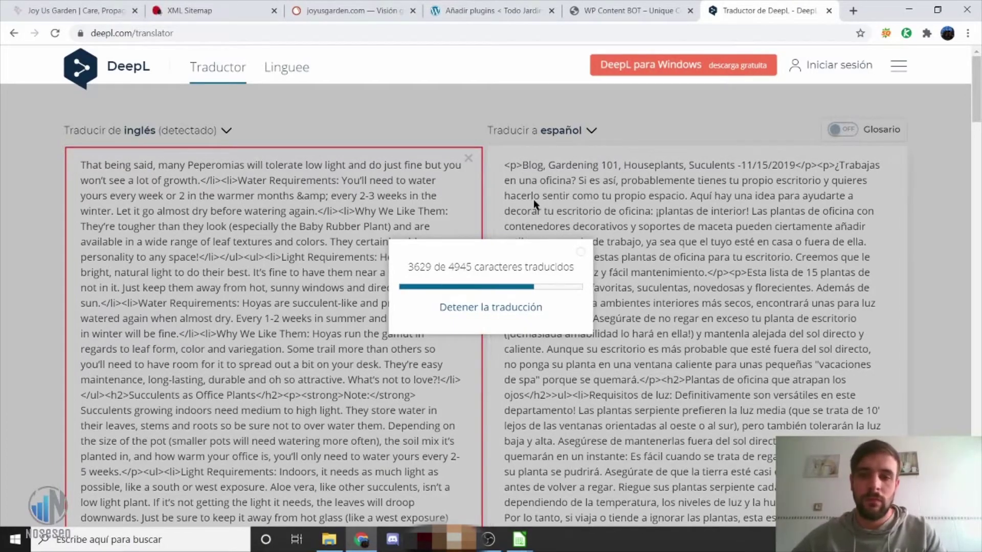
scroll(544, 203, "down", 1)
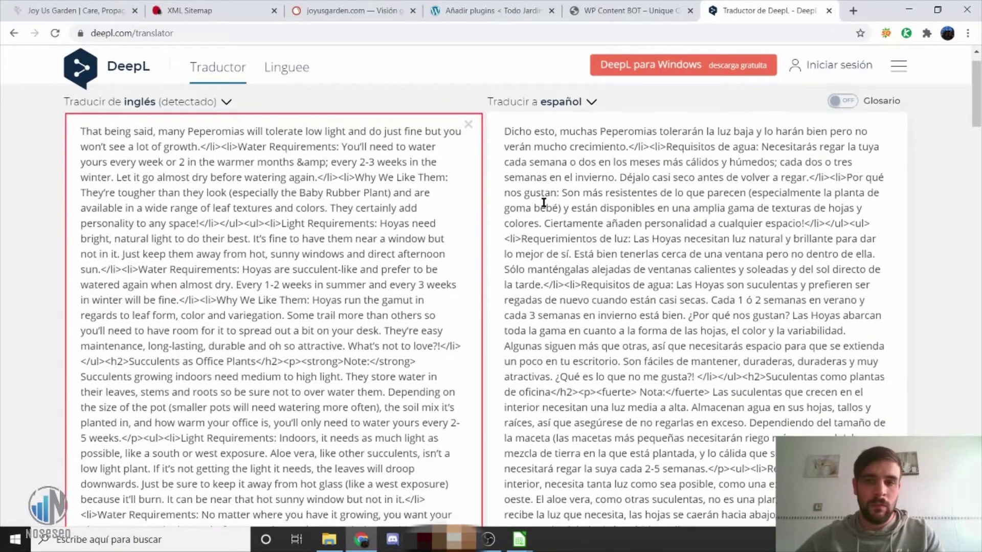
- Locate the last complete translated passage, "Algo para todos!", in the Spanish text and its matching point in the English source
scroll(544, 202, "down", 15)
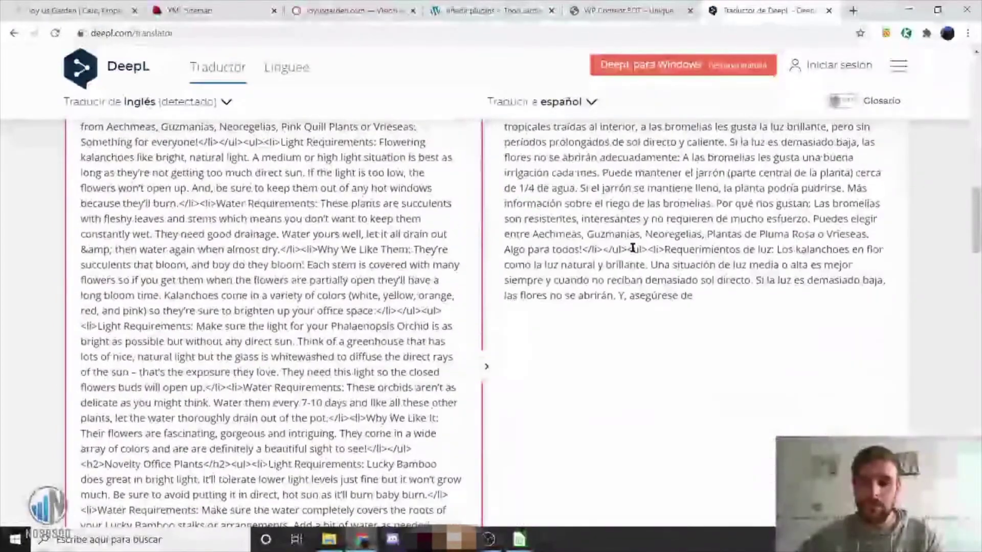
left_click(633, 248)
scroll(254, 220, "up", 2)
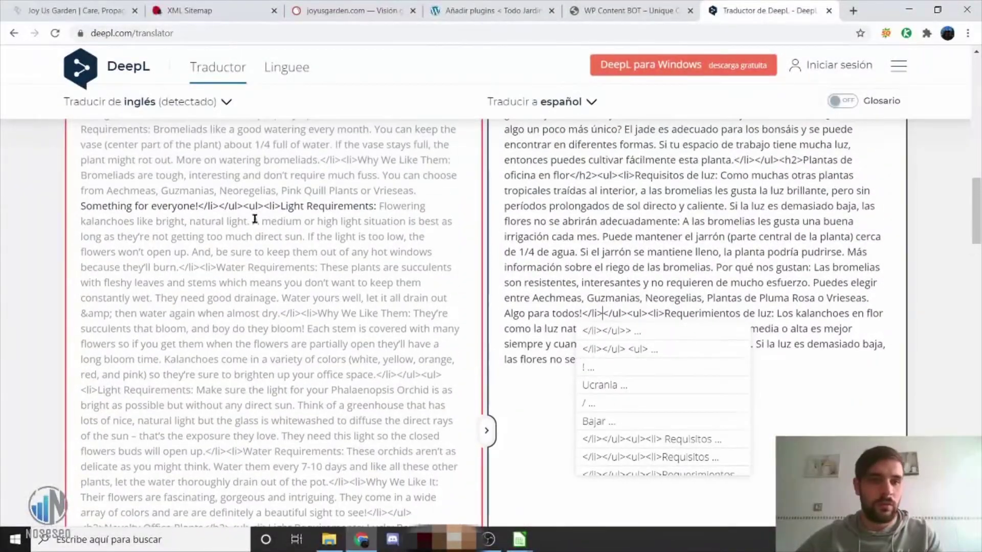
left_click(279, 207)
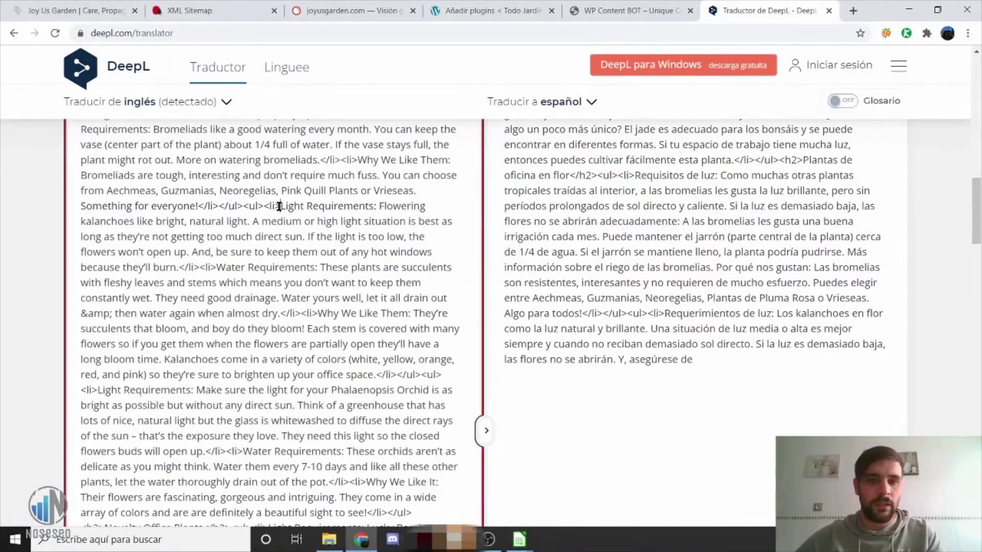
left_click_drag(236, 207, 274, 310)
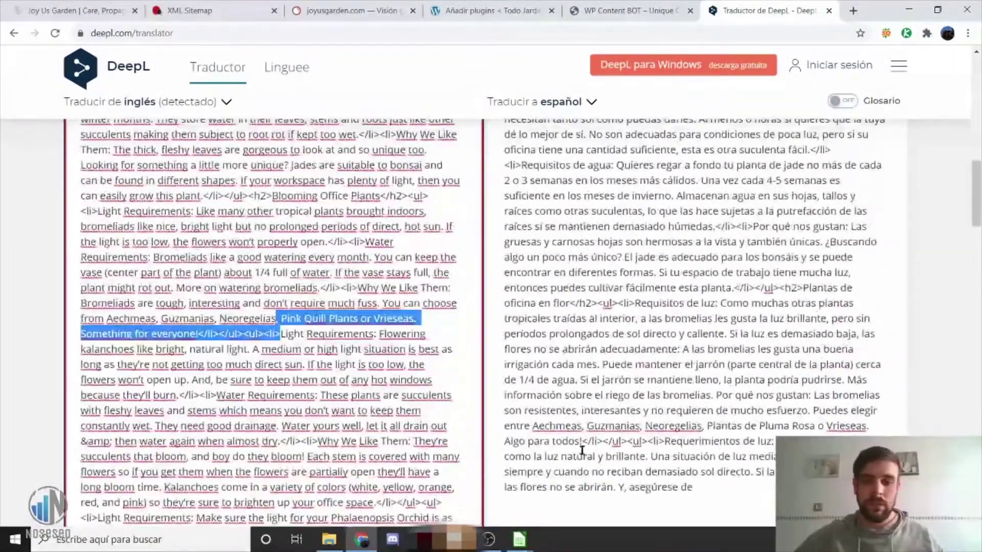
scroll(581, 450, "down", 1)
left_click(585, 378)
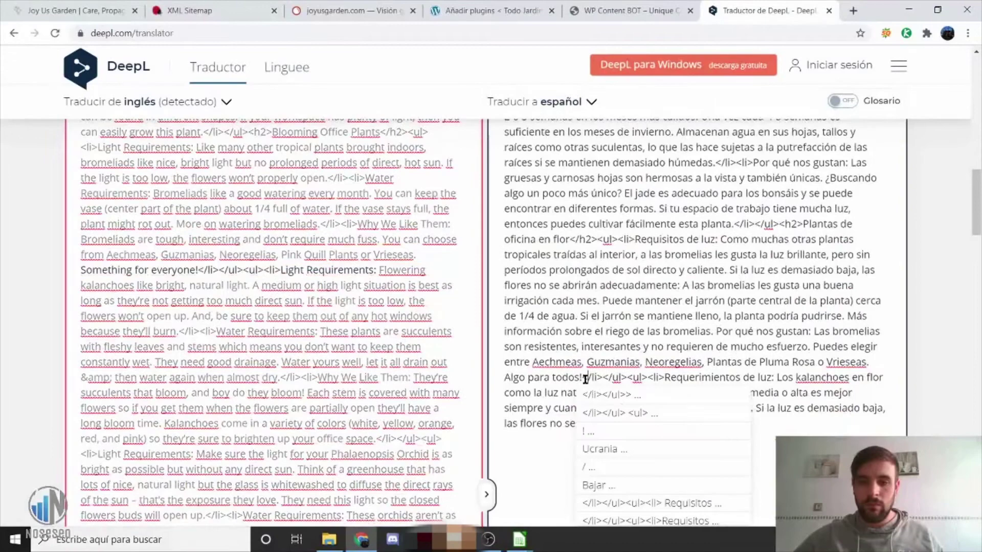
left_click(623, 378)
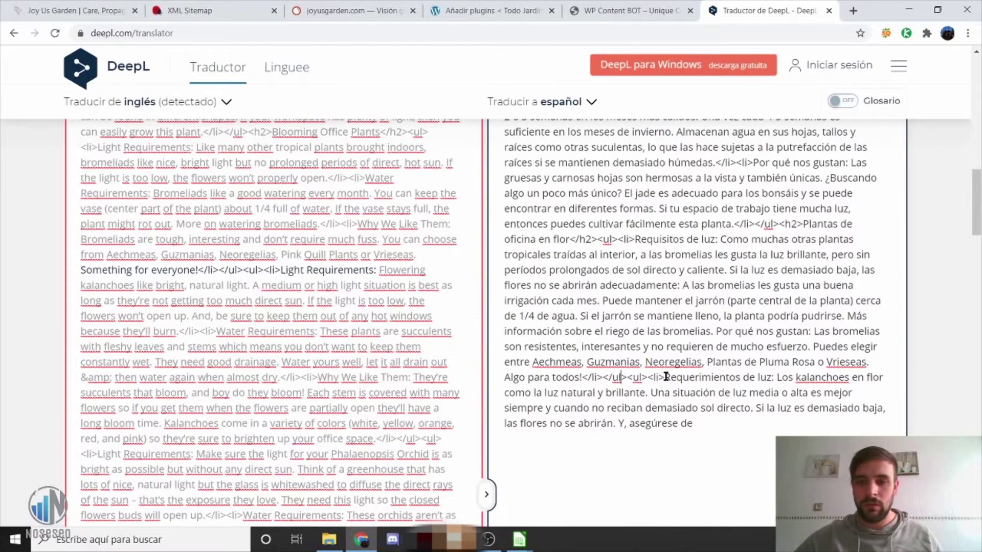
- Copy the Spanish translation from "Dicho esto" through the list tags after "Algo para todos!", append it to D2 of the new spreadsheet and minimize that spreadsheet
left_click_drag(666, 377, 485, 164)
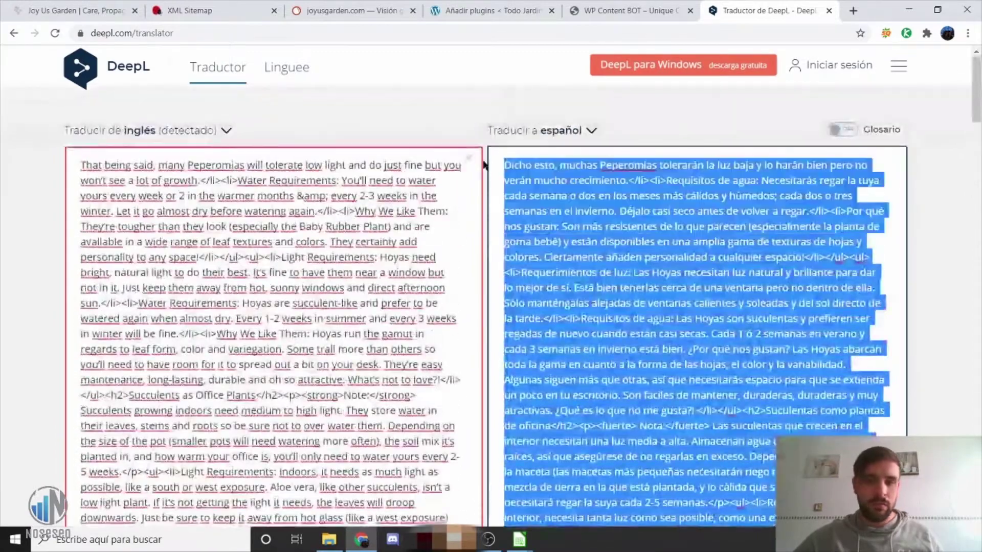
left_click(519, 539)
left_click(664, 491)
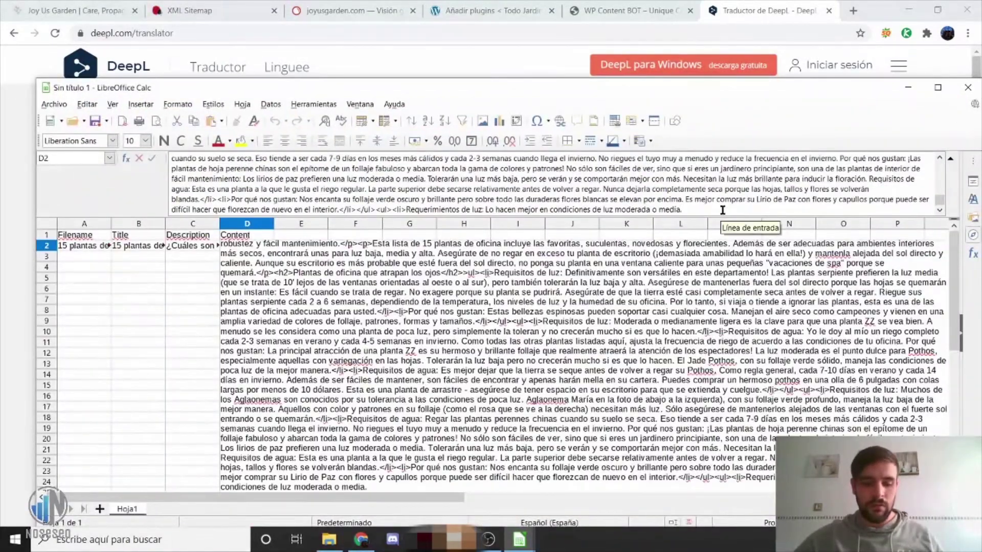
key("ctrl+v")
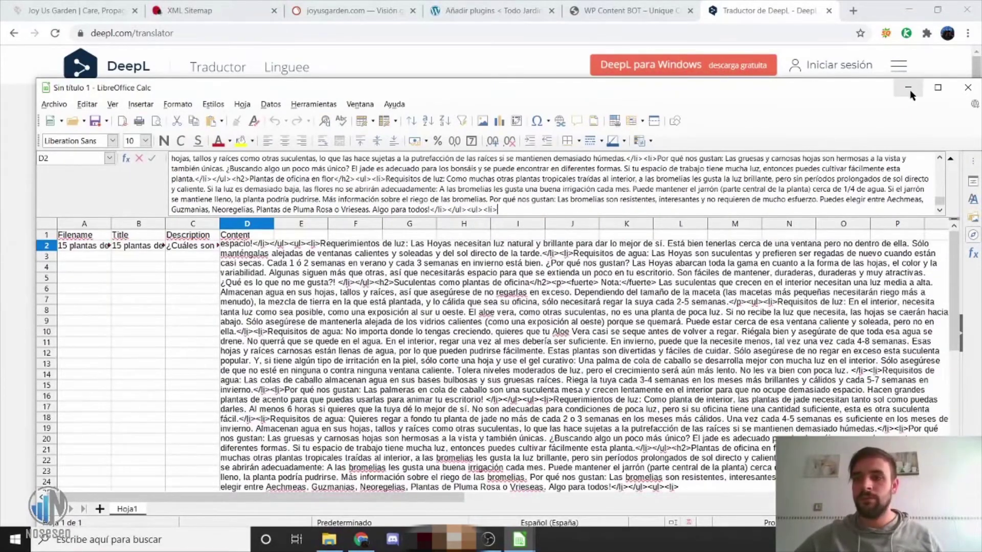
left_click(908, 88)
- Delete the already translated part of DeepL's source text so it begins at "Light Requirements: Flowering kalanchoes"
scroll(446, 245, "down", 15)
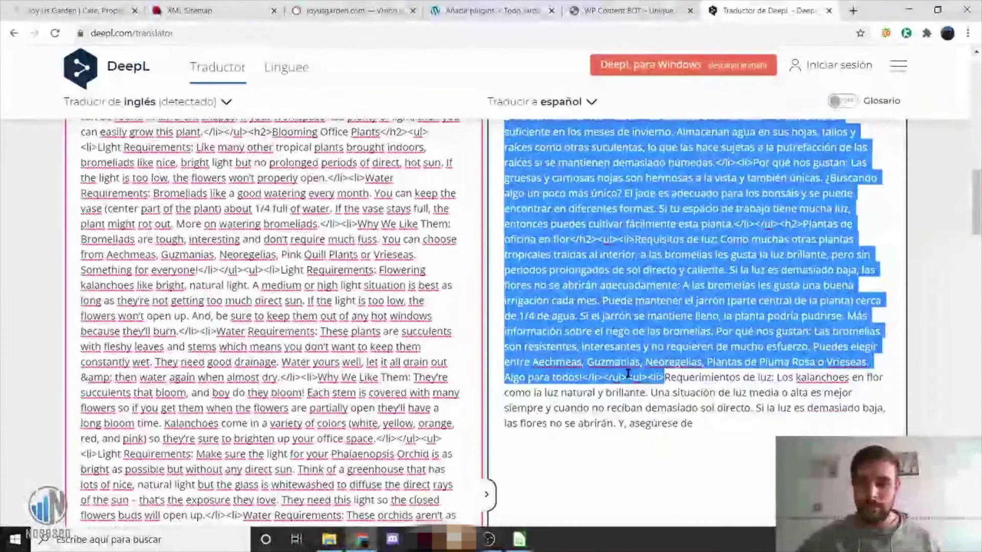
left_click(628, 375)
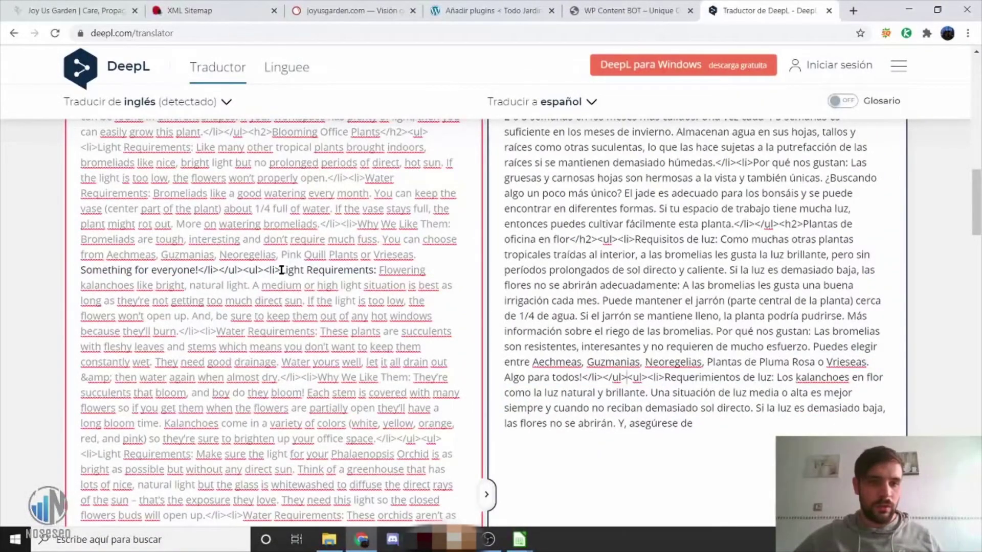
left_click_drag(281, 270, 57, 173)
key("Delete")
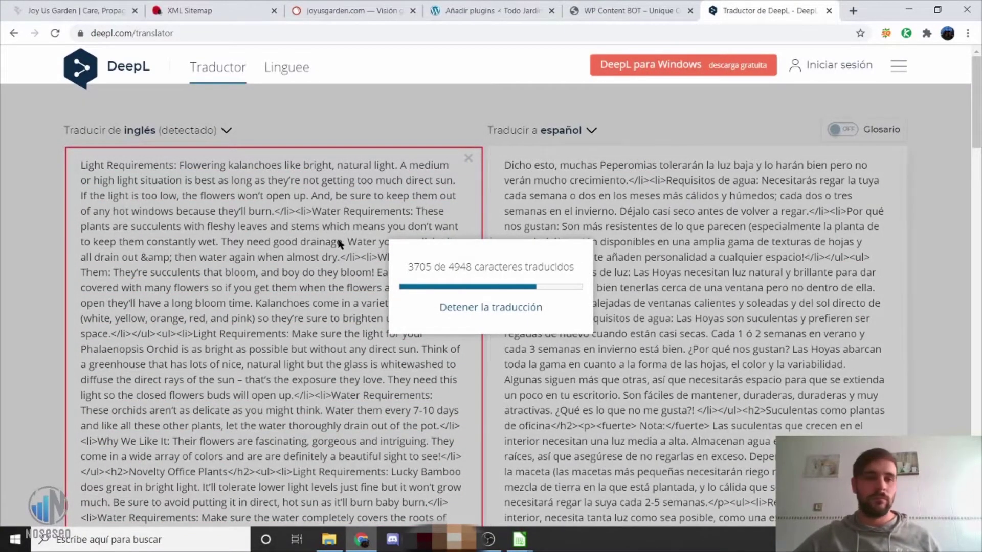
- Review the translation of the remaining chunk through its closing paragraphs and switch back to the new spreadsheet
scroll(412, 217, "down", 10)
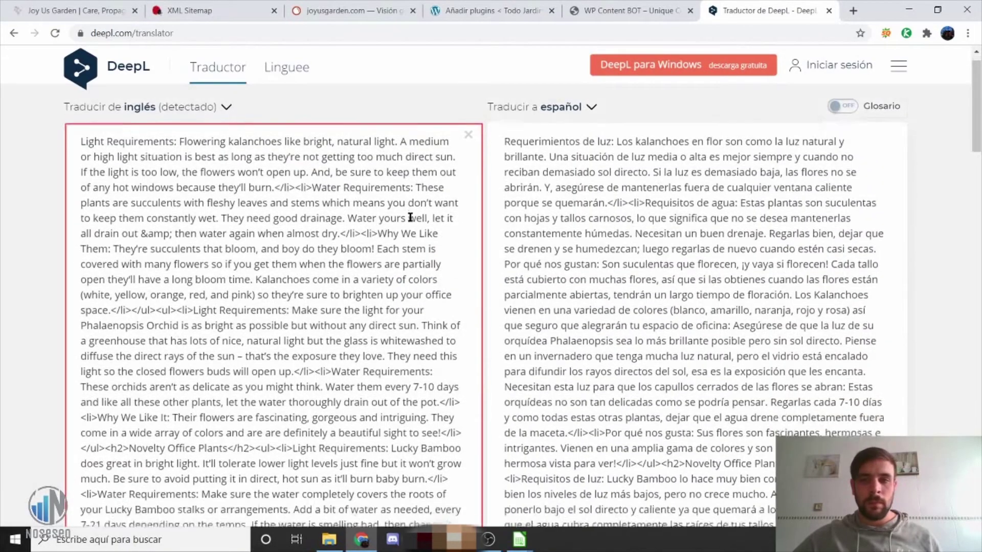
scroll(541, 219, "down", 5)
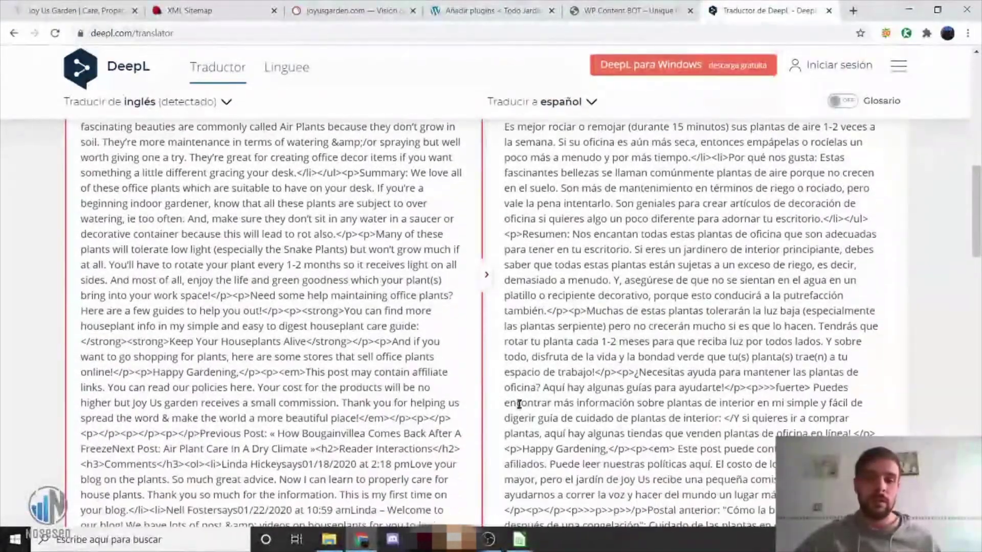
mouse_move(532, 539)
left_click(440, 460)
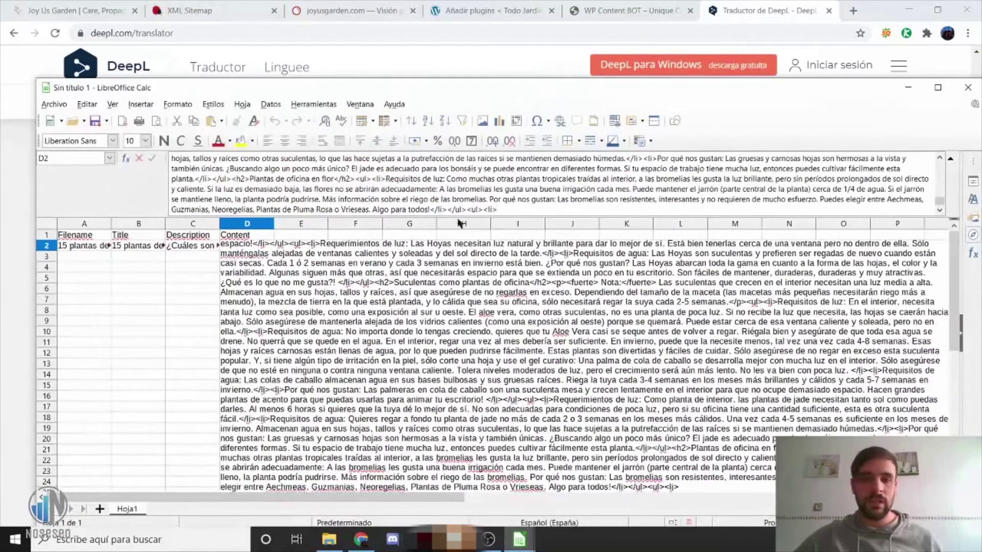
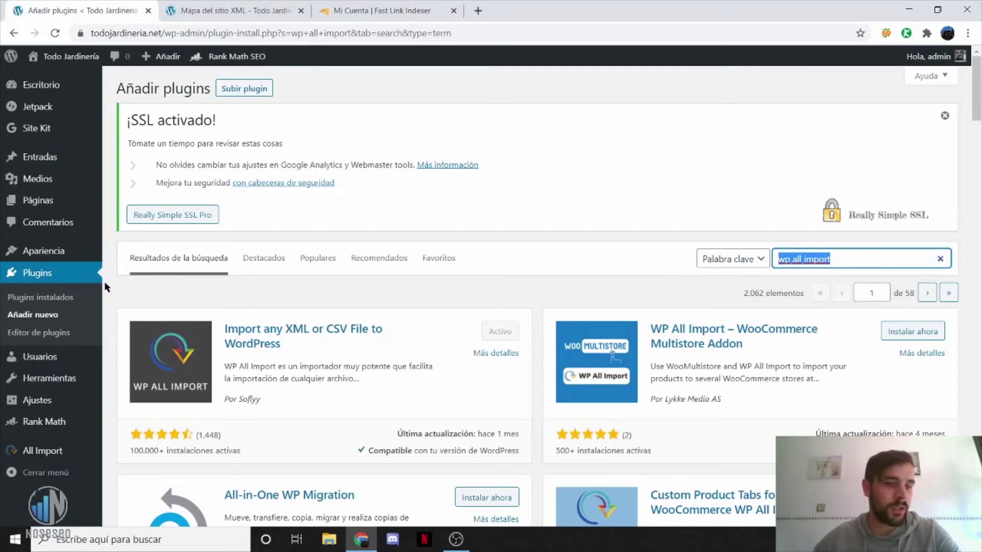
- Start a new import in WP All Import on the todojardineria.net site and upload Traduccion.xls from the Descargas folder
mouse_move(45, 451)
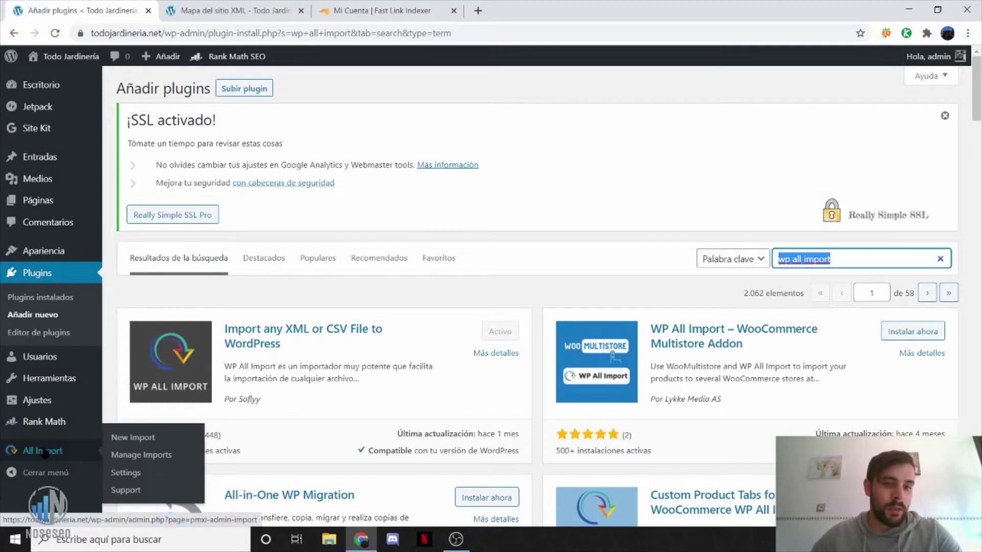
left_click(133, 438)
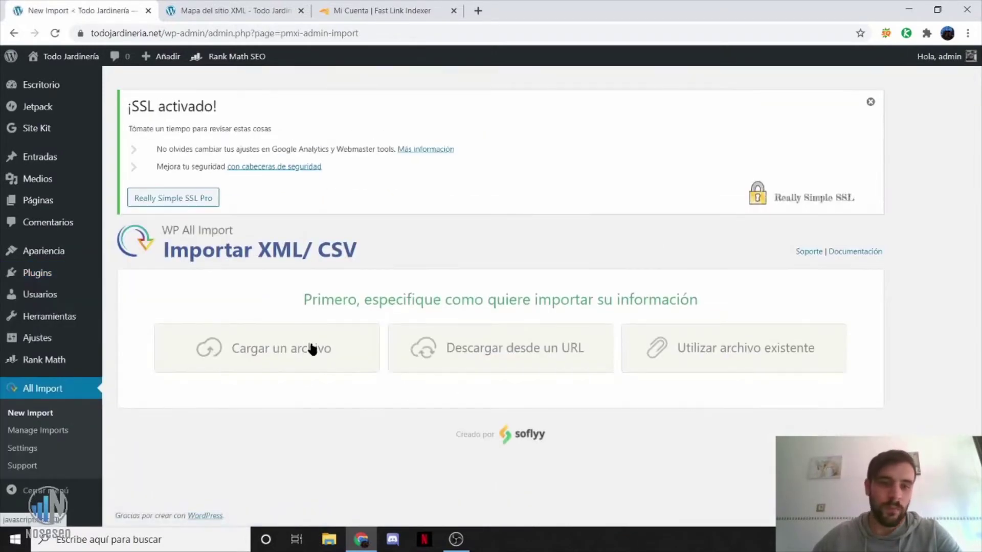
left_click(312, 348)
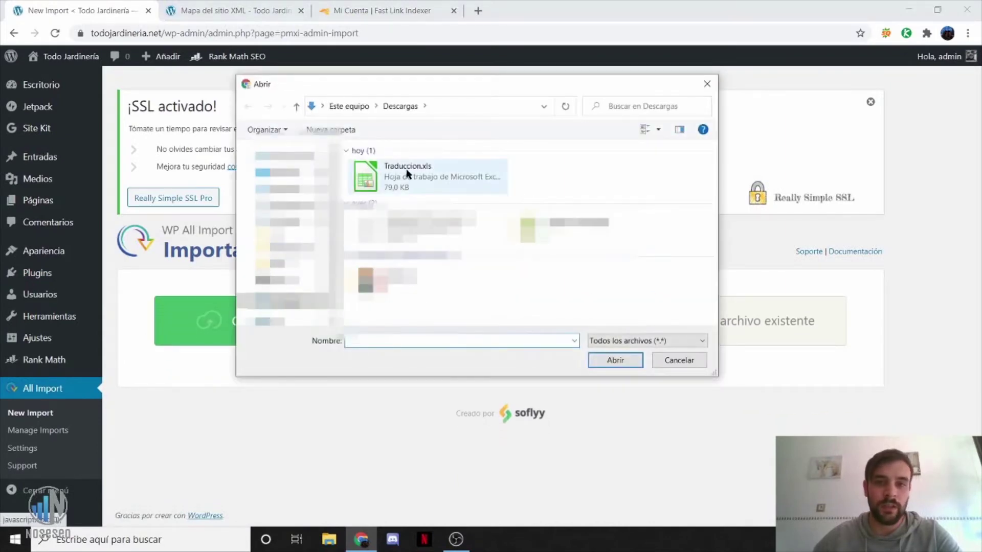
double_click(407, 173)
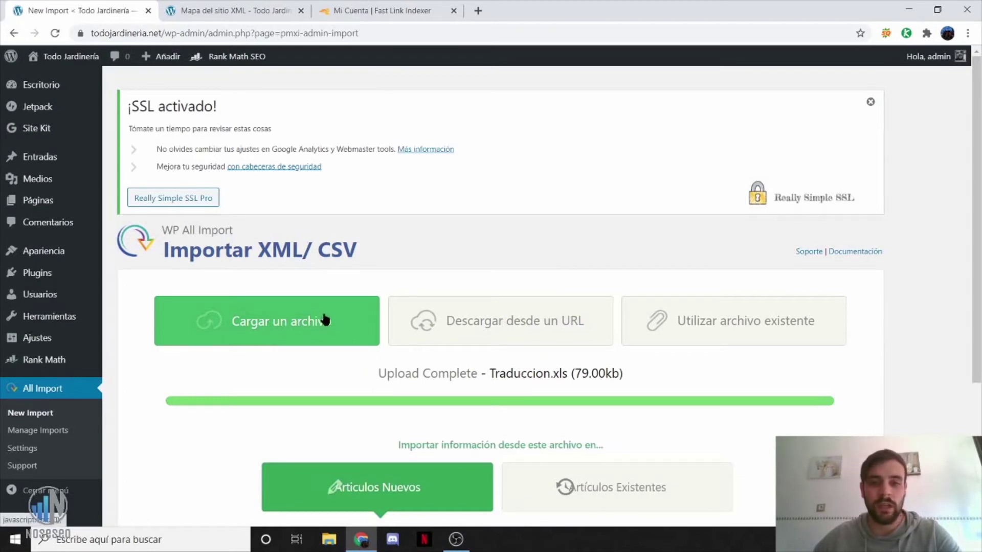
- Set the import to create new Páginas for each record in the file and continue to step 2
scroll(331, 304, "down", 4)
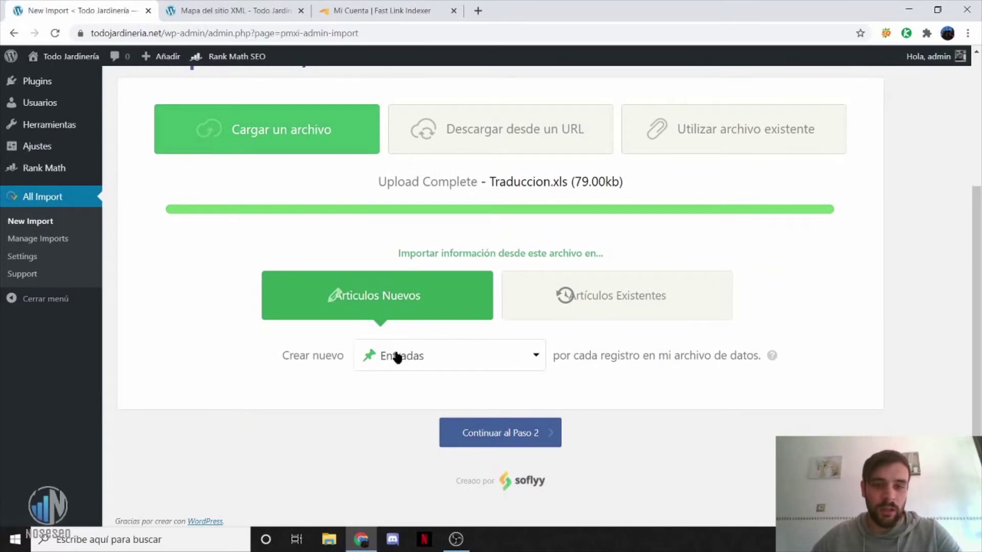
left_click(538, 357)
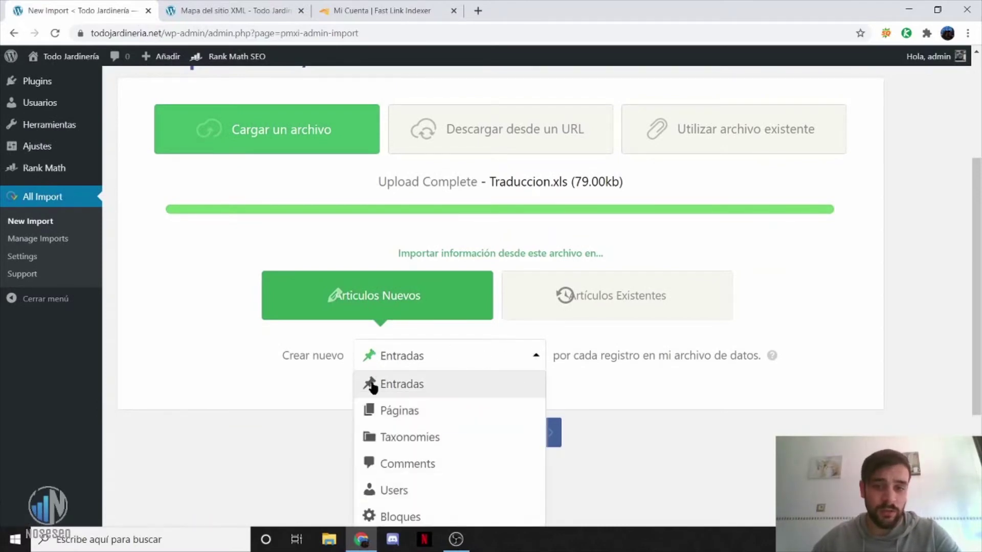
left_click(412, 412)
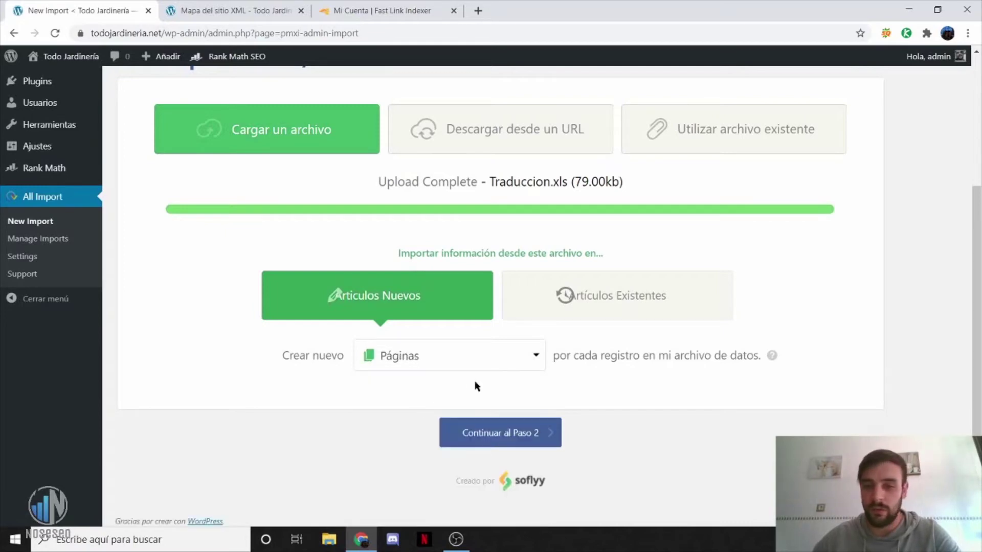
left_click(502, 432)
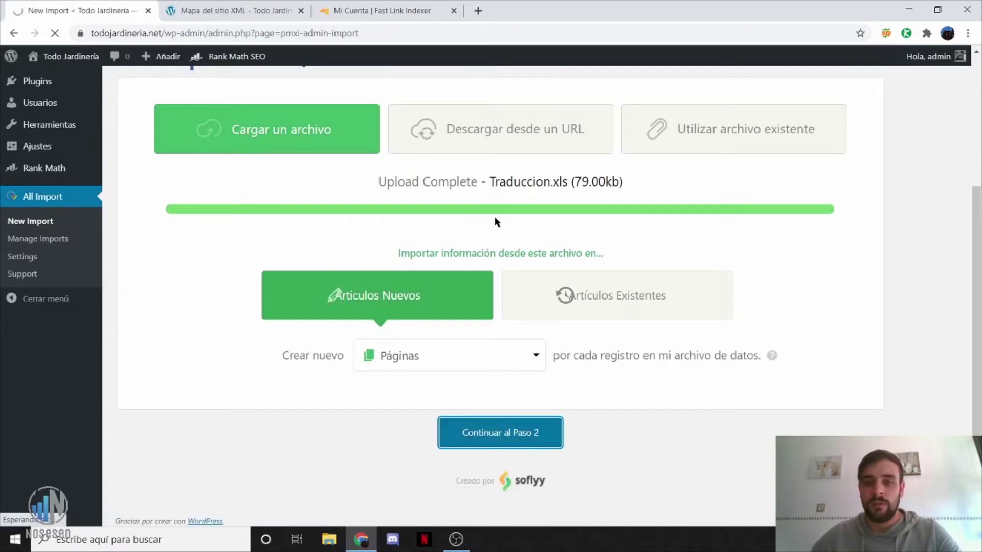
- Review the imported records with node kept as the element to import and continue to step 3
scroll(304, 251, "down", 2)
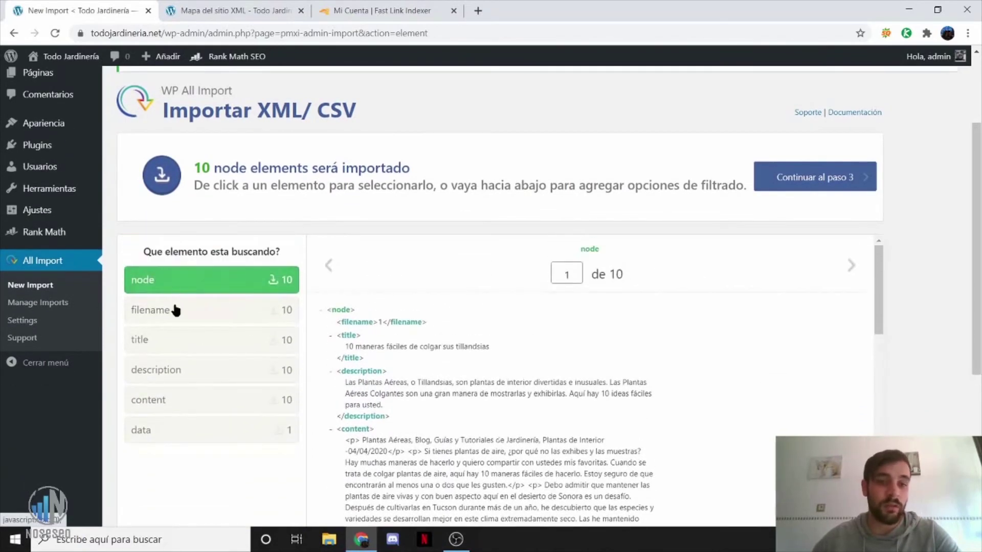
scroll(908, 198, "down", 5)
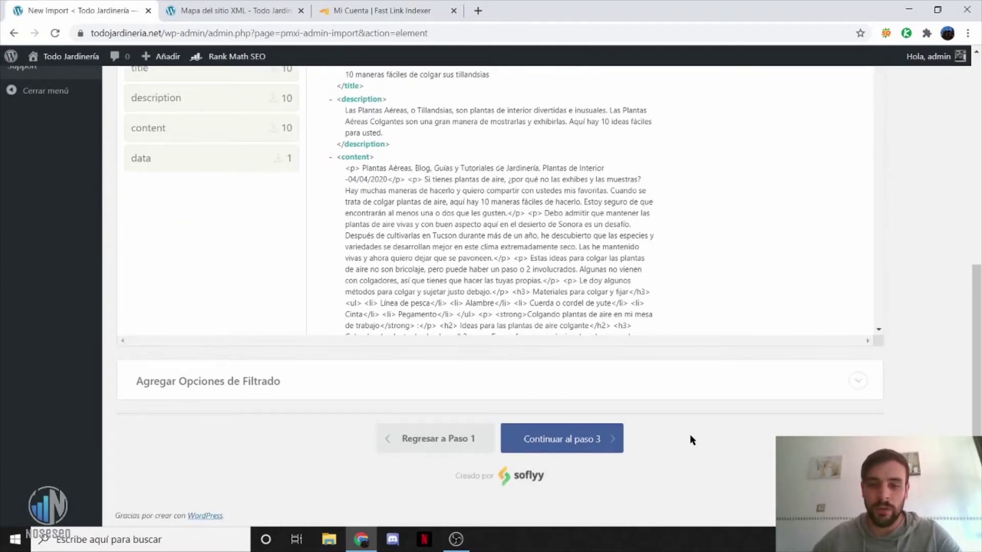
left_click(577, 447)
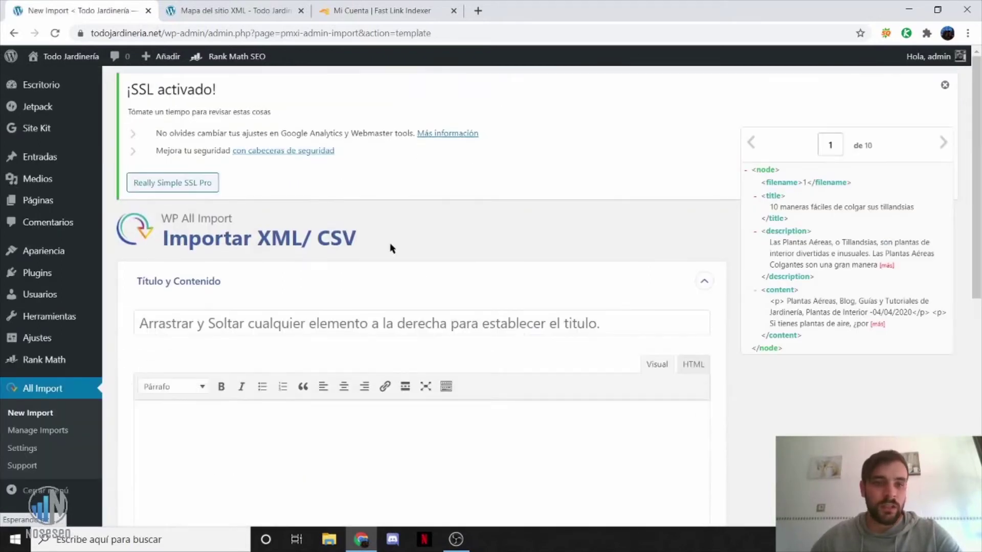
- Map the file's title element to the page title and its content element to the page body
scroll(665, 193, "down", 1)
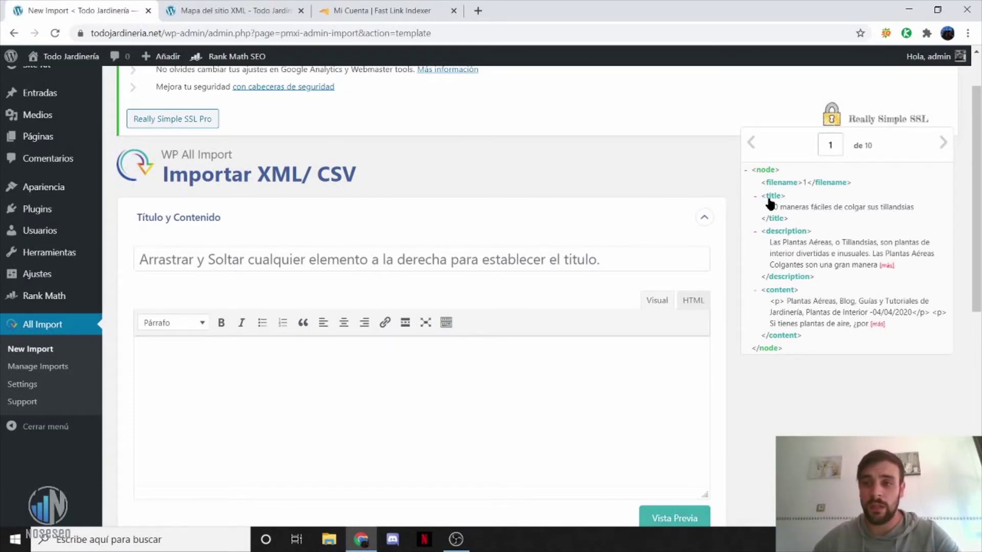
left_click_drag(774, 199, 146, 259)
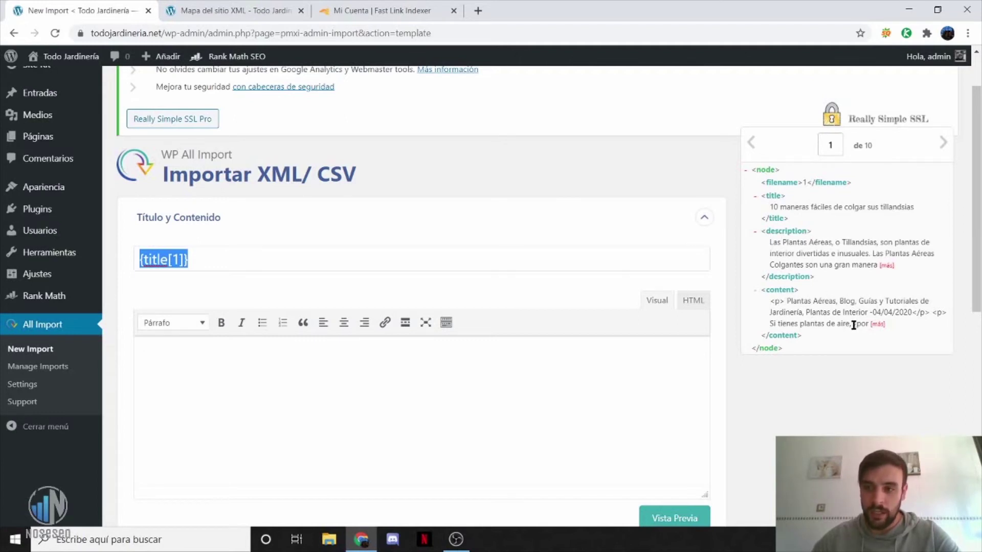
left_click_drag(783, 291, 171, 358)
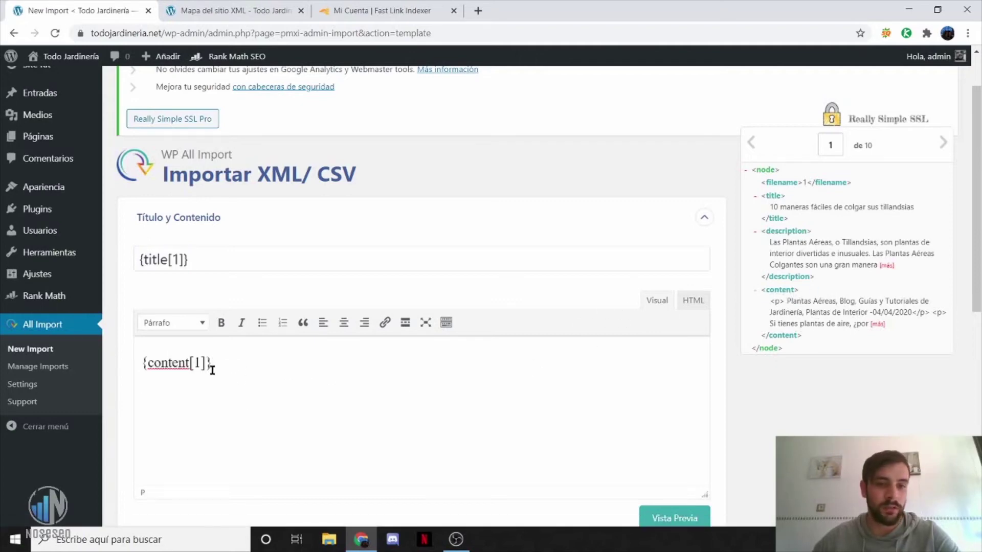
- Preview the first record with the mapped title and content, look through its formatting and close the preview
scroll(511, 398, "down", 1)
left_click(675, 454)
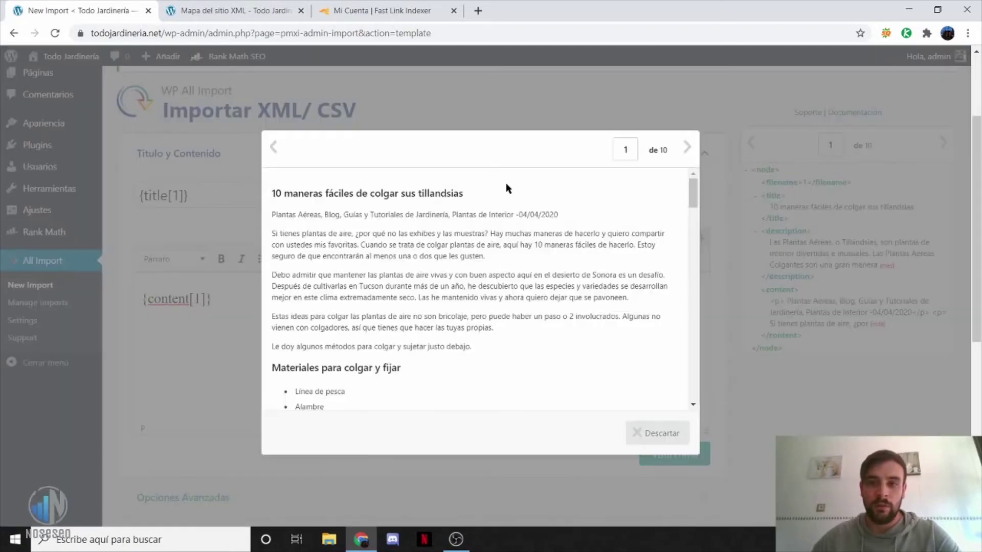
scroll(467, 196, "down", 3)
left_click_drag(695, 220, 699, 184)
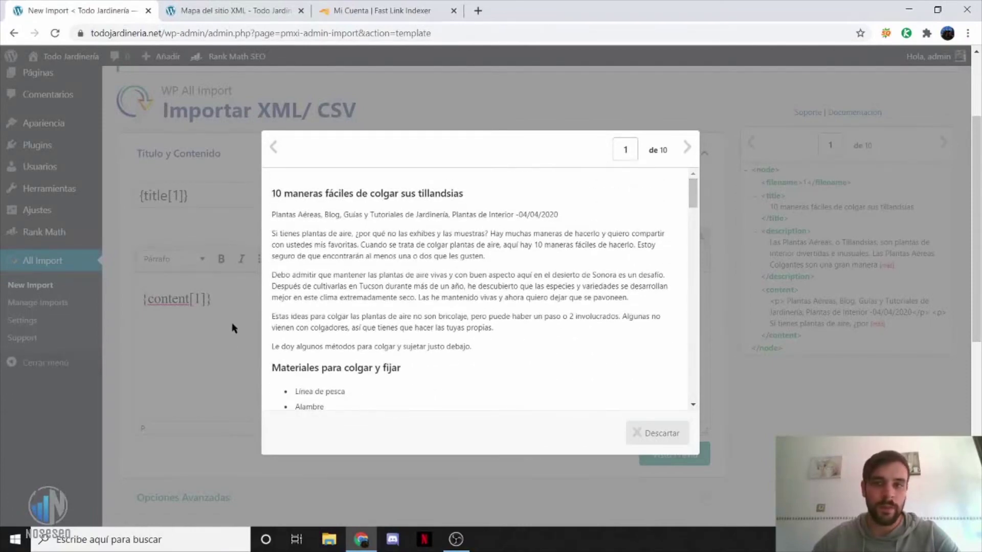
left_click(249, 306)
- Continue to step 4 with the remaining template options at their defaults and auto-detect the unique identifier
scroll(516, 327, "down", 7)
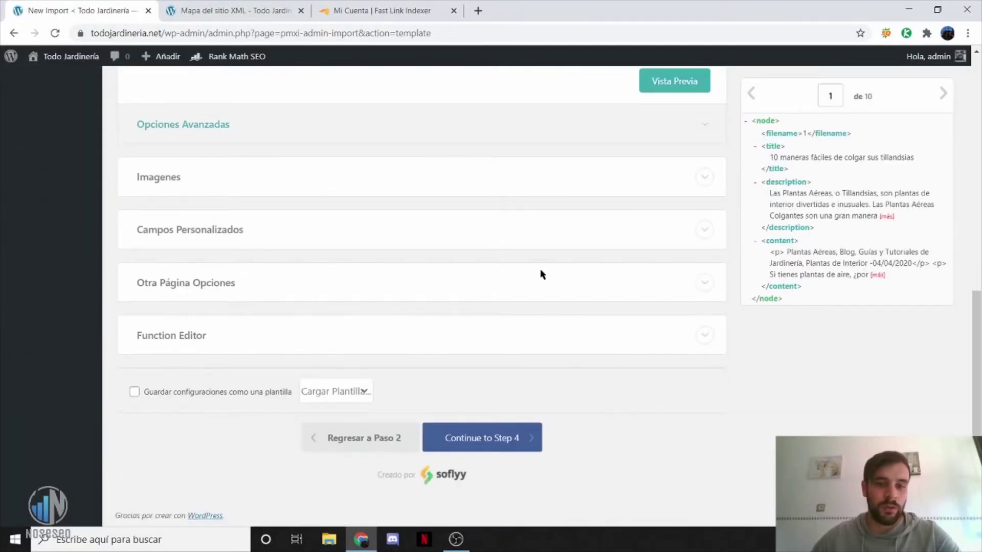
left_click(489, 443)
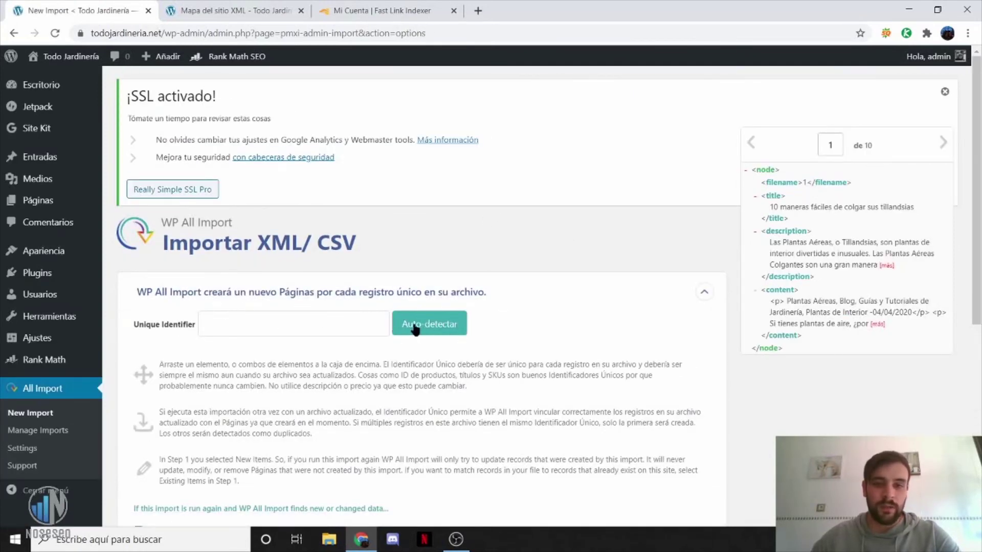
left_click(432, 331)
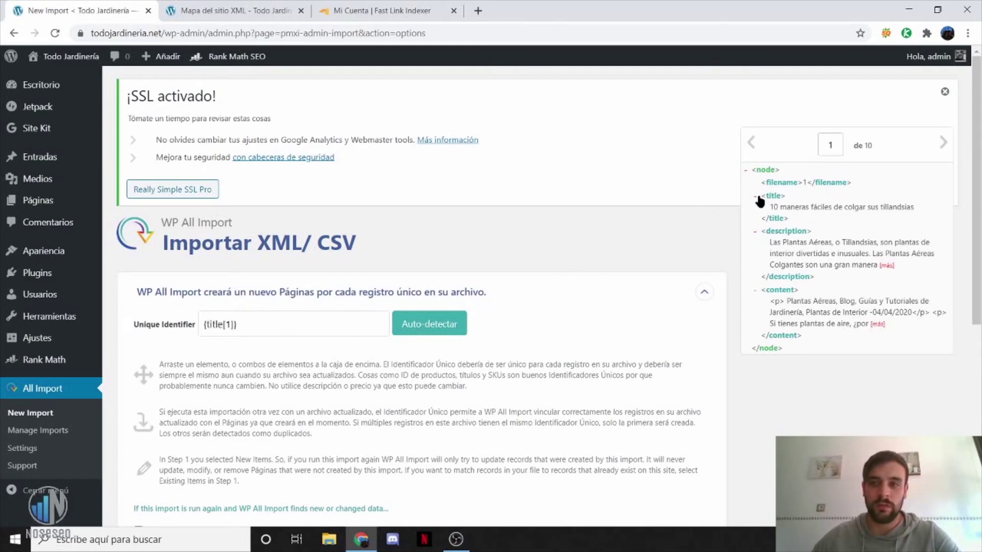
- Keep the default rules for creating and updating pages, then confirm and run the import of Traduccion.xls
scroll(351, 285, "down", 7)
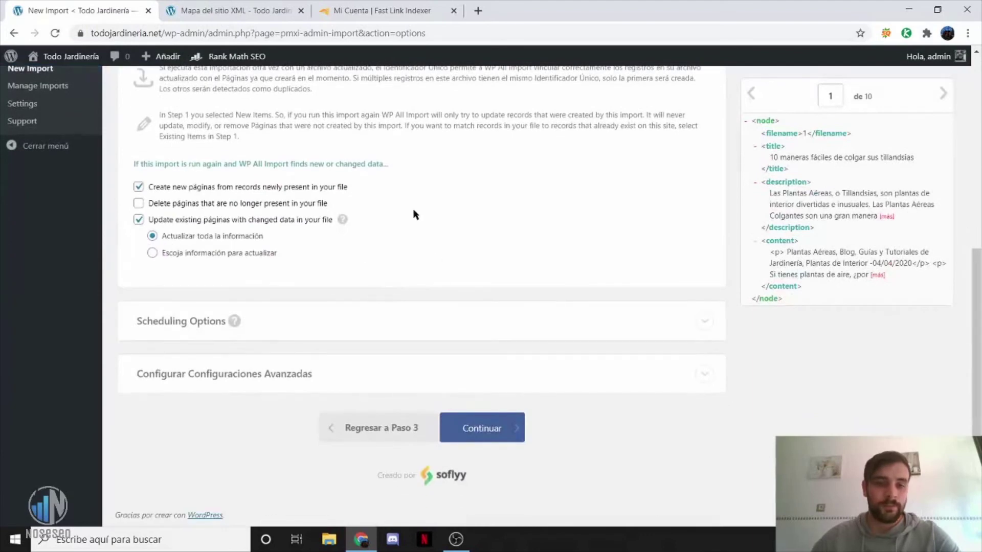
left_click(502, 432)
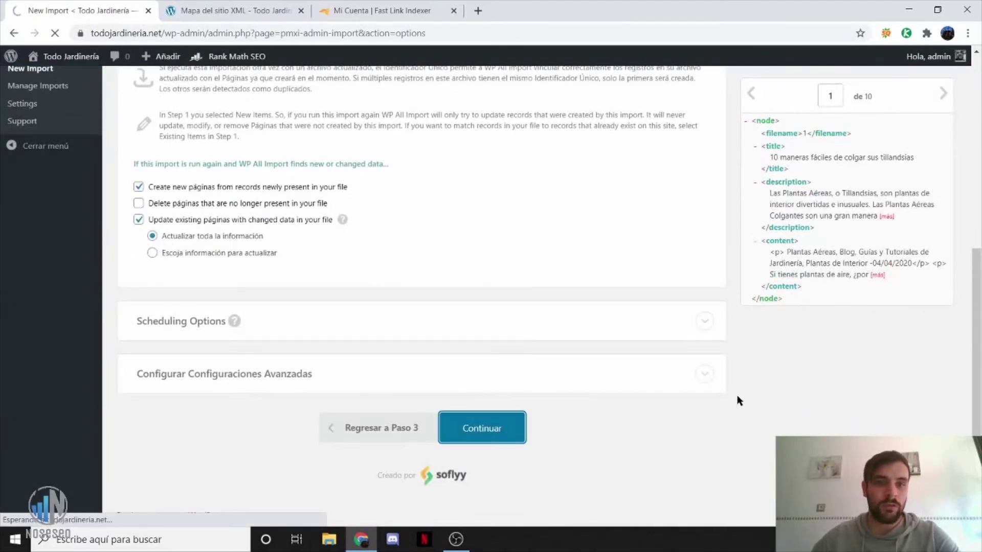
scroll(487, 232, "down", 3)
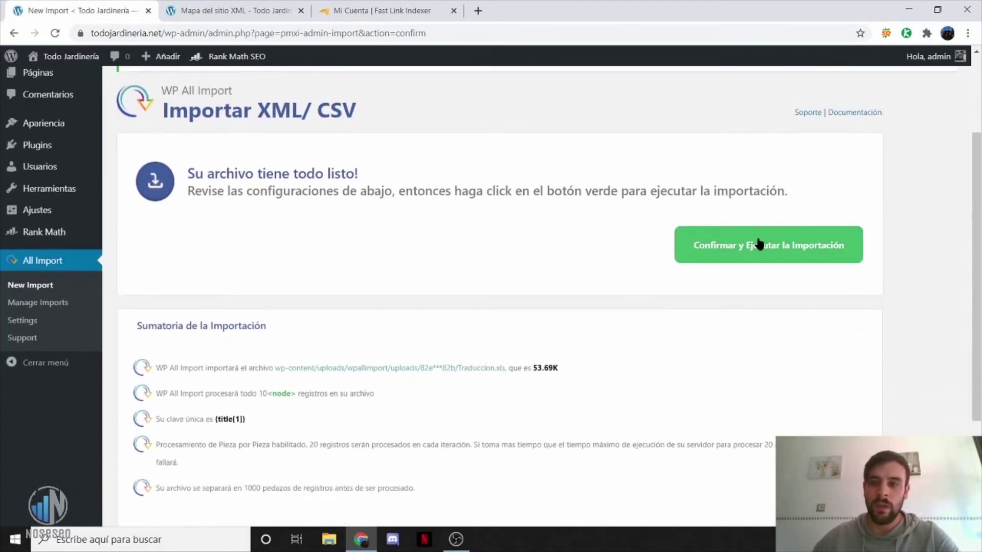
left_click(767, 248)
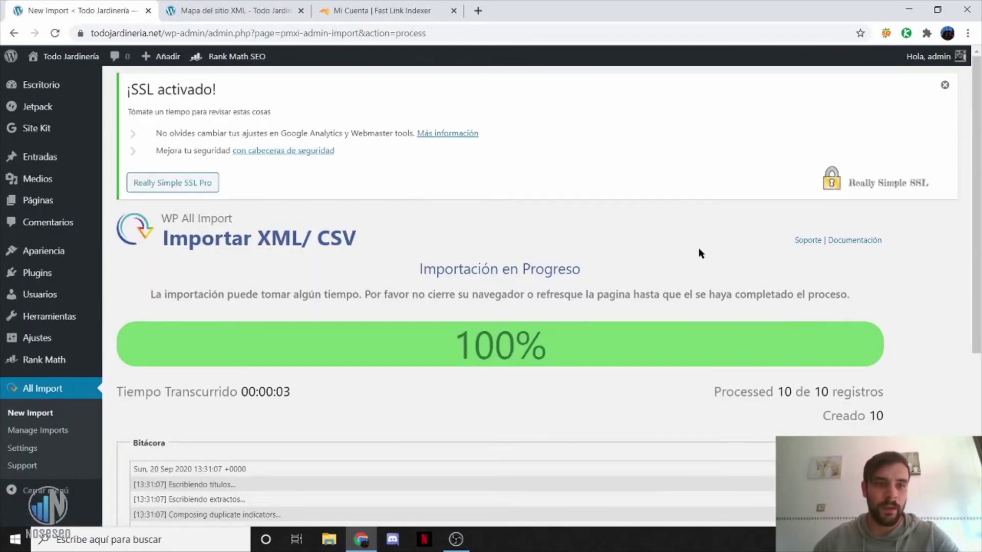
scroll(476, 228, "down", 3)
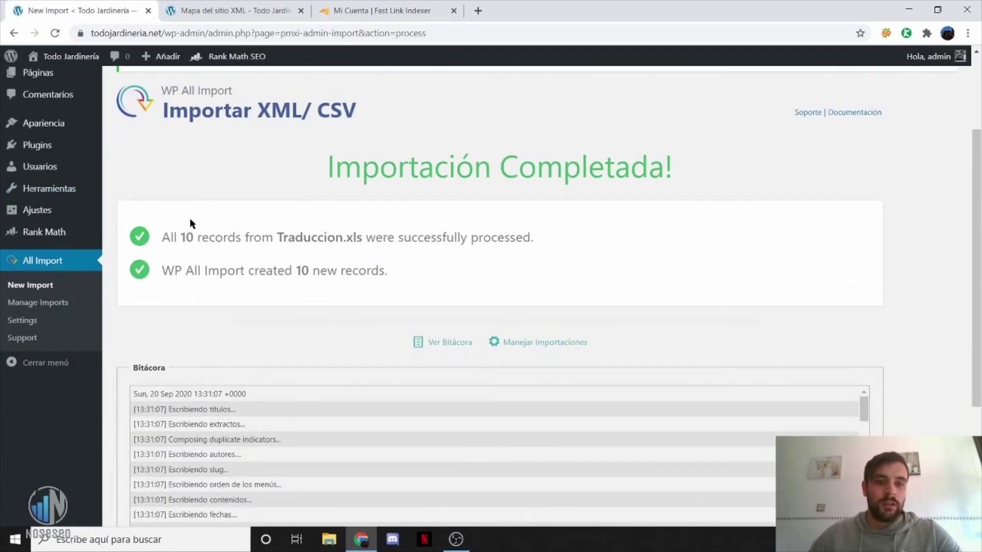
scroll(305, 263, "up", 3)
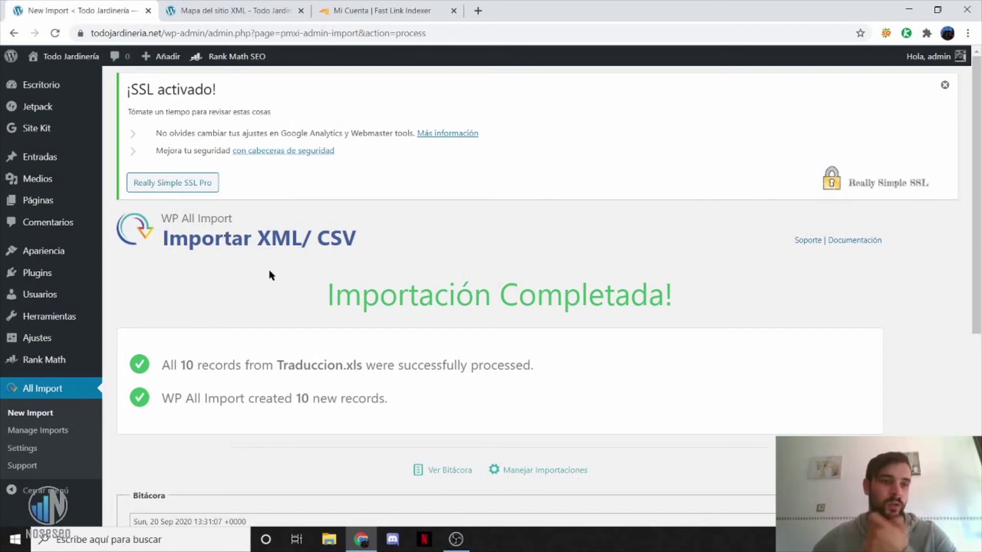
- Review the imported pages in the site's page list and read through "10 razones por las que tu collar de perlas no crece en interiores"
left_click(41, 200)
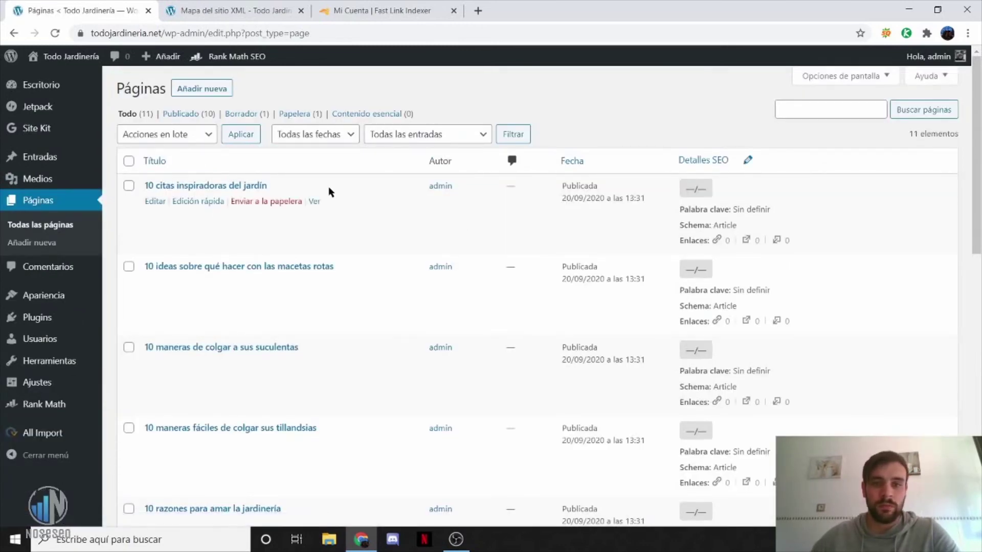
scroll(322, 189, "down", 4)
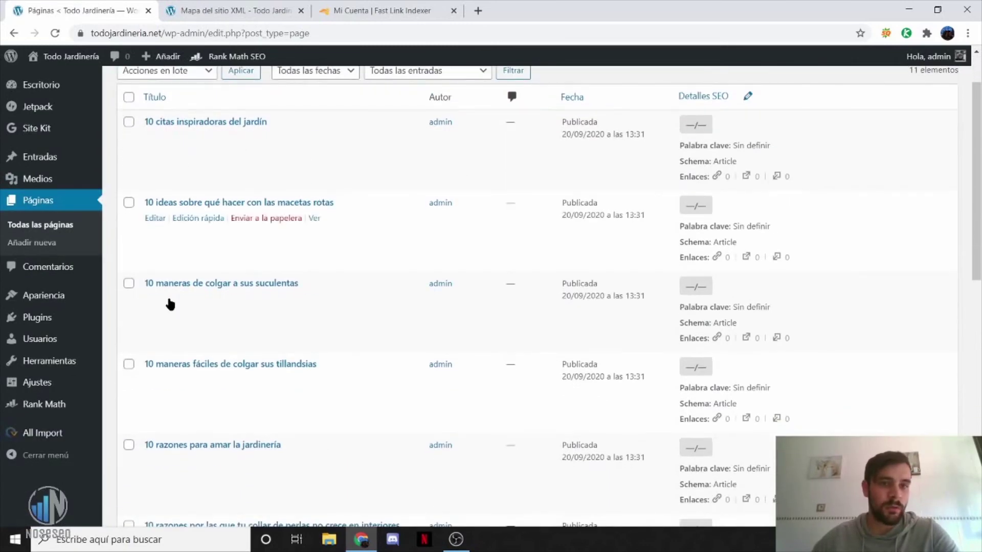
scroll(410, 353, "down", 1)
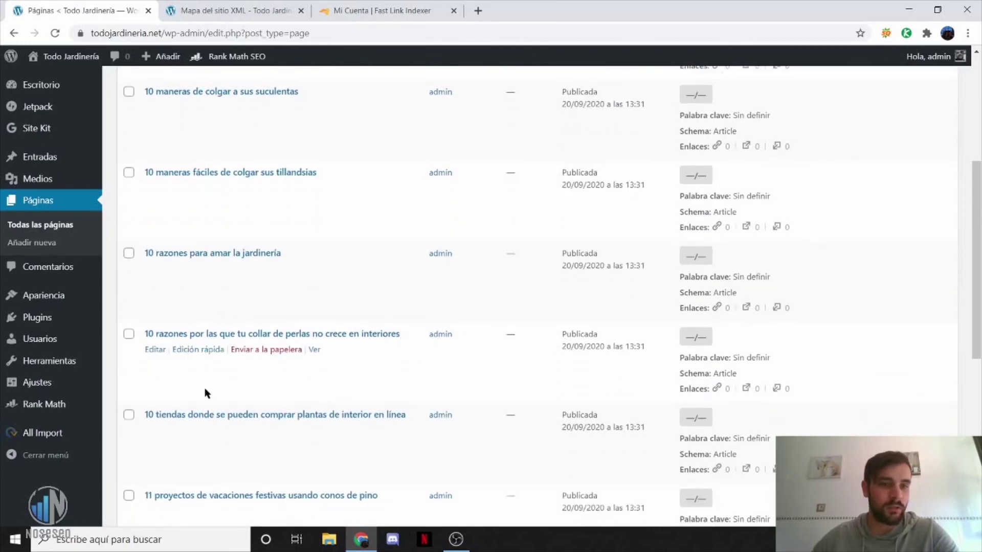
left_click(339, 335)
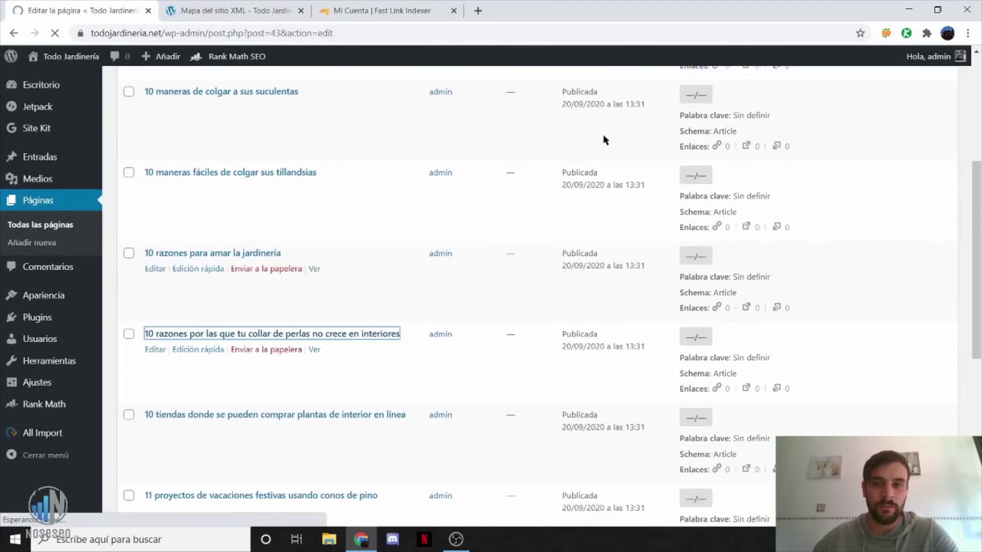
scroll(362, 160, "down", 12)
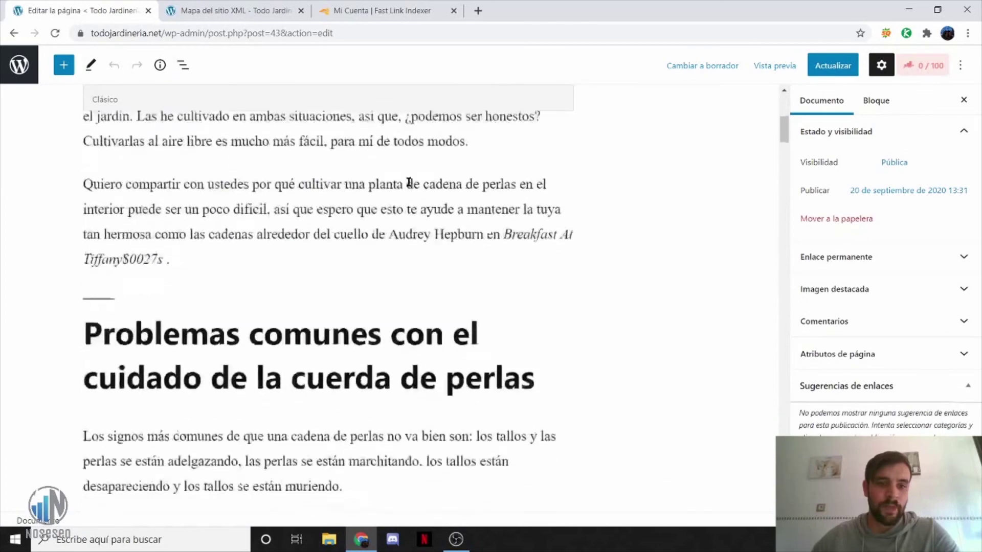
scroll(459, 216, "down", 6)
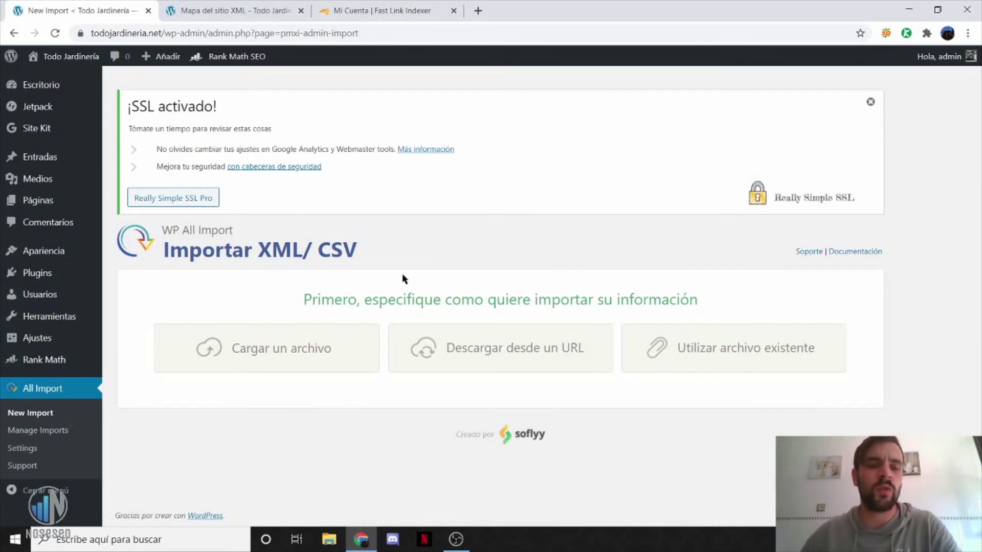
- Open the page sitemap of todojardineria.net and extract all its links to a CSV file with Link Klipper
left_click(222, 14)
left_click(217, 248)
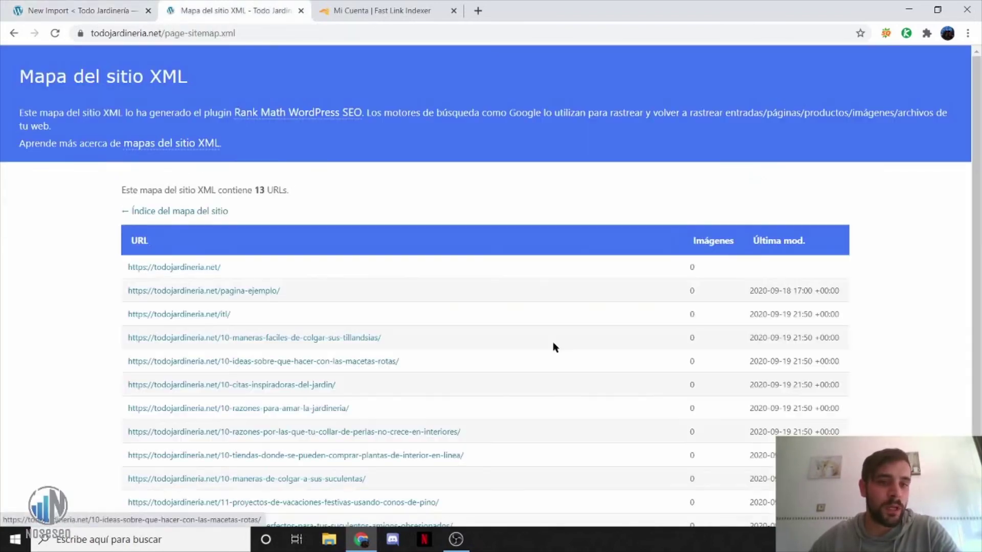
scroll(495, 349, "down", 1)
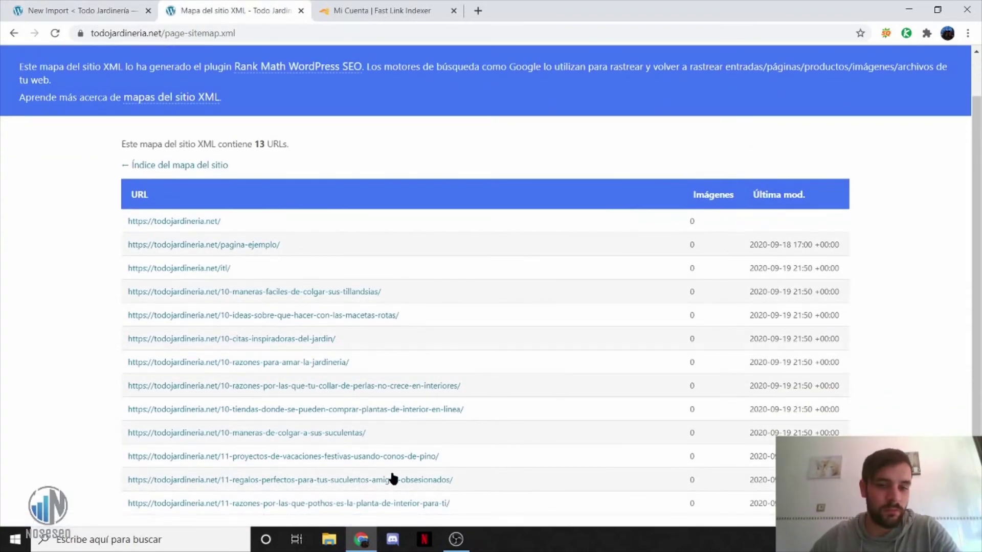
scroll(911, 203, "up", 1)
left_click(907, 34)
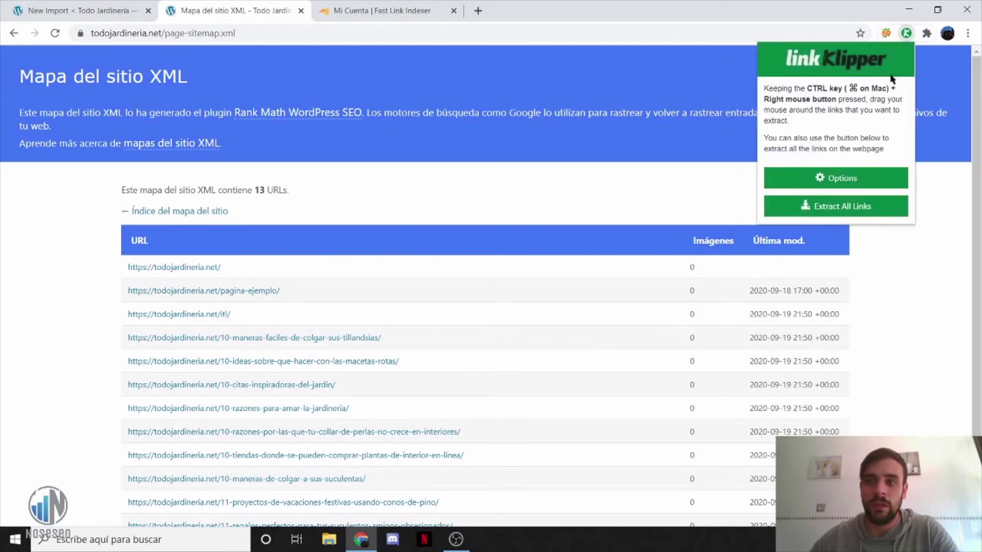
left_click(807, 206)
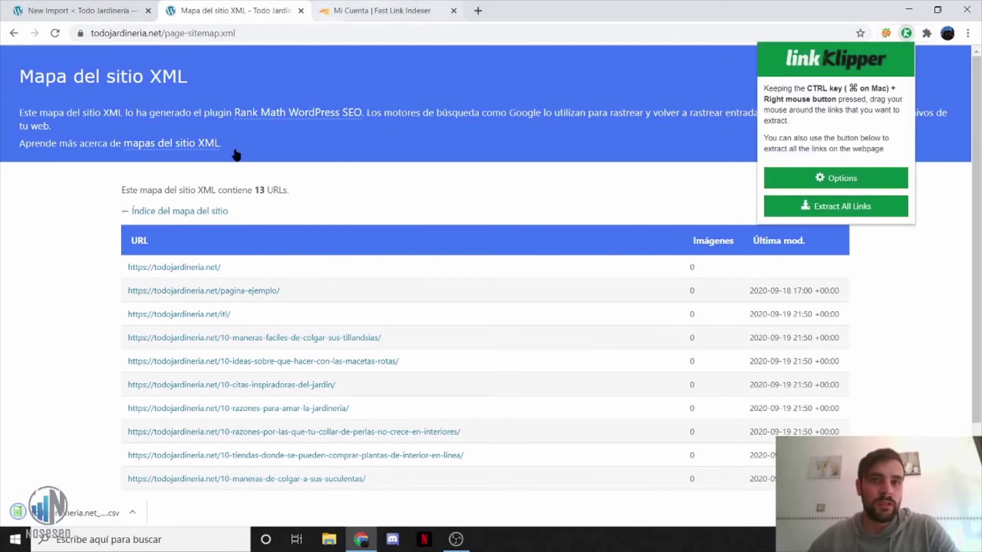
- Open the extracted links CSV in LibreOffice Calc and copy the whole Link column
left_click(72, 512)
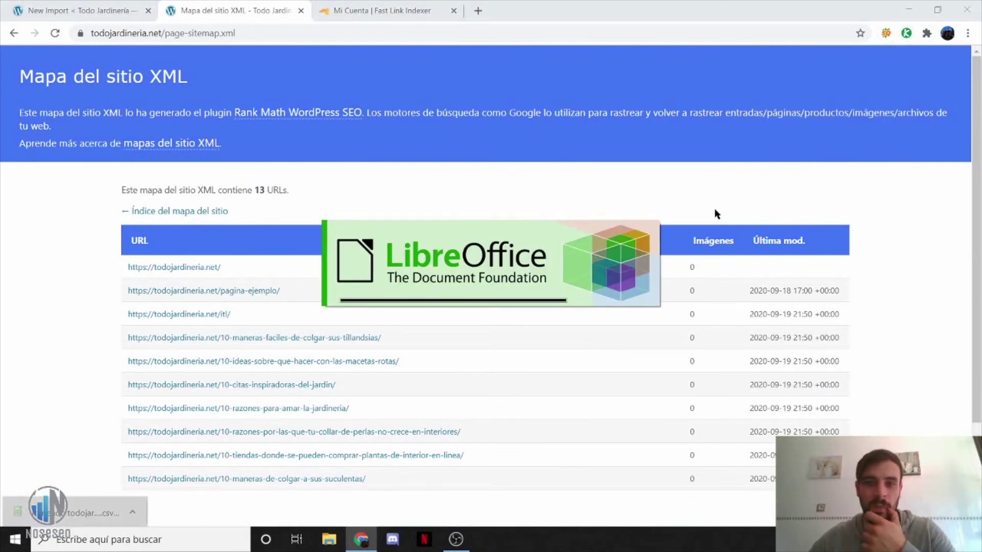
left_click(589, 420)
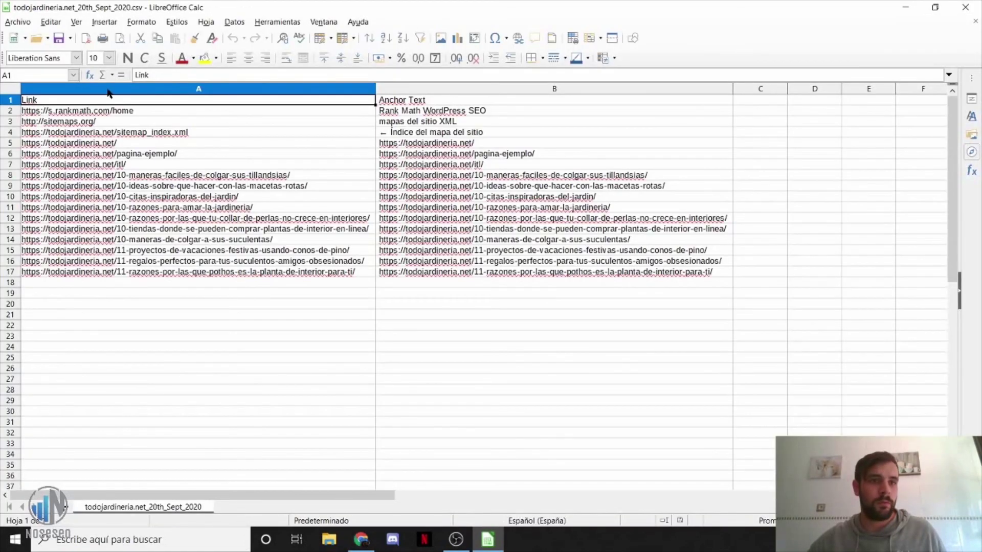
left_click(107, 92)
key("ctrl+c")
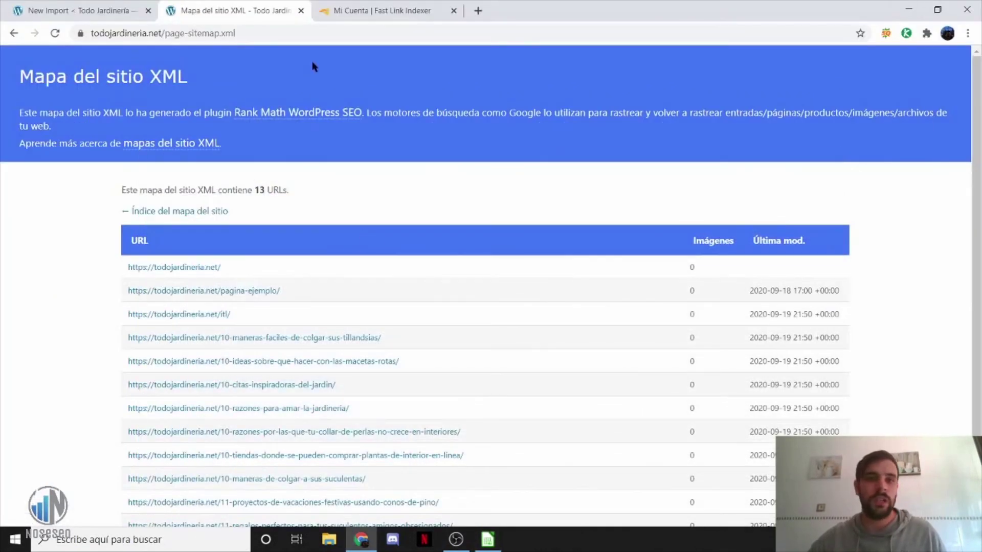
- Switch to the Fast Link Indexer account page and paste the copied URLs into the link submission box
left_click(362, 10)
scroll(452, 333, "down", 9)
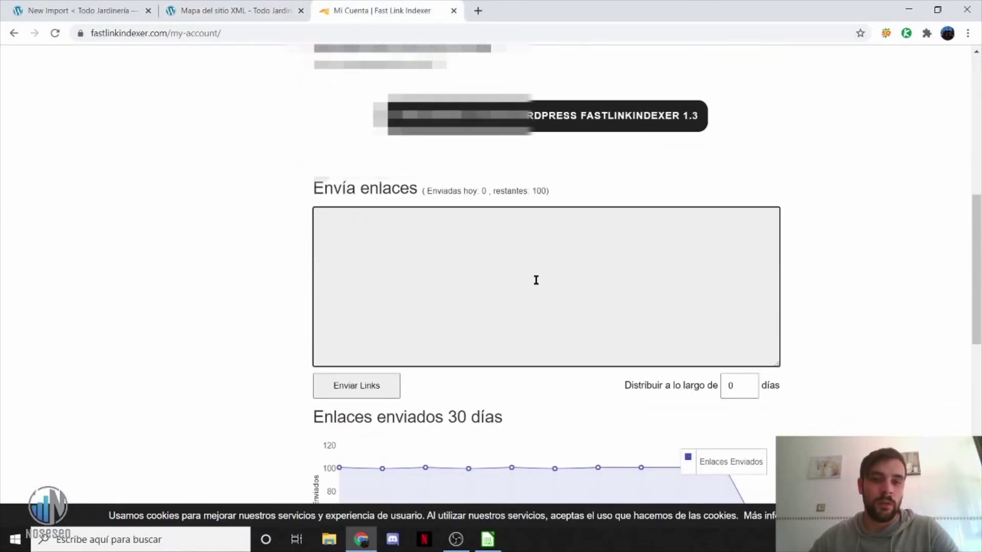
key("ctrl+v")
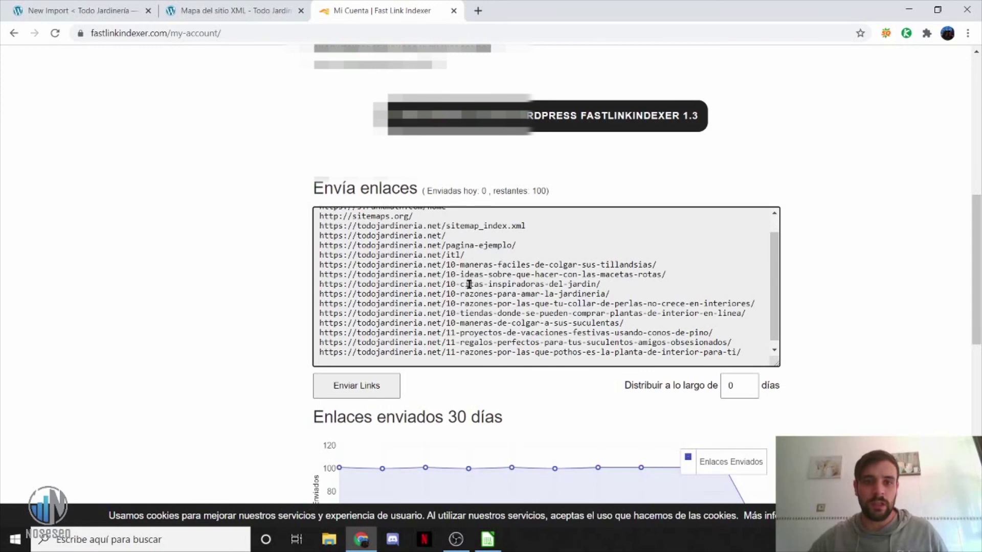
- Remove the lines above the sitemap_index.xml URL, including the rankmath.com and sitemaps.org links, and submit the remaining todojardineria.net links for indexing
scroll(393, 232, "up", 1)
left_click_drag(321, 215, 462, 235)
key("BackSpace")
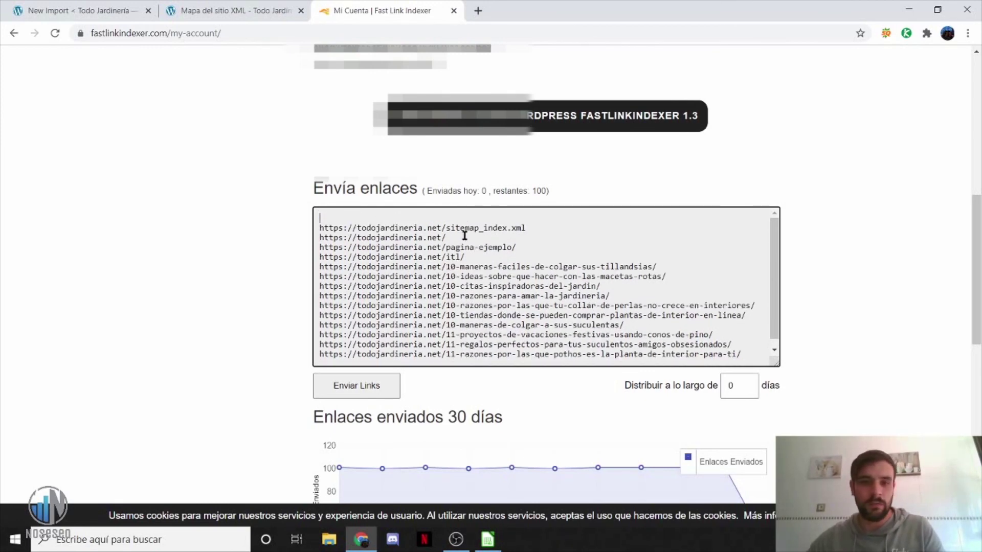
key("Delete")
scroll(433, 231, "down", 1)
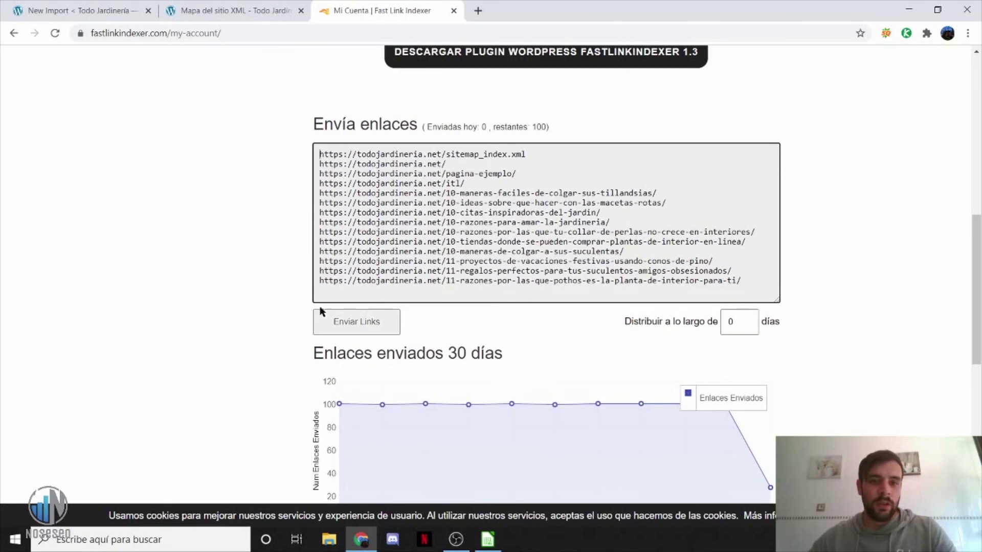
left_click(362, 327)
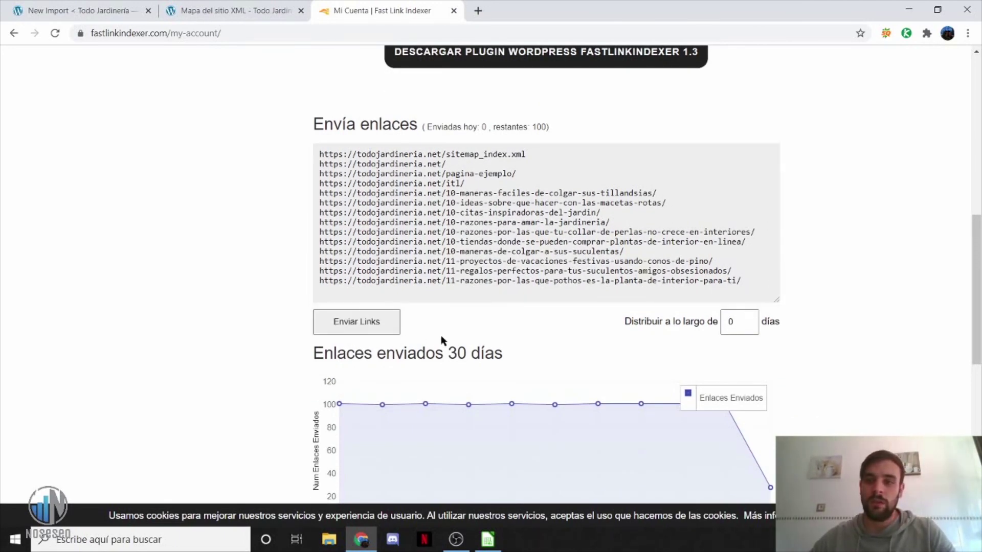